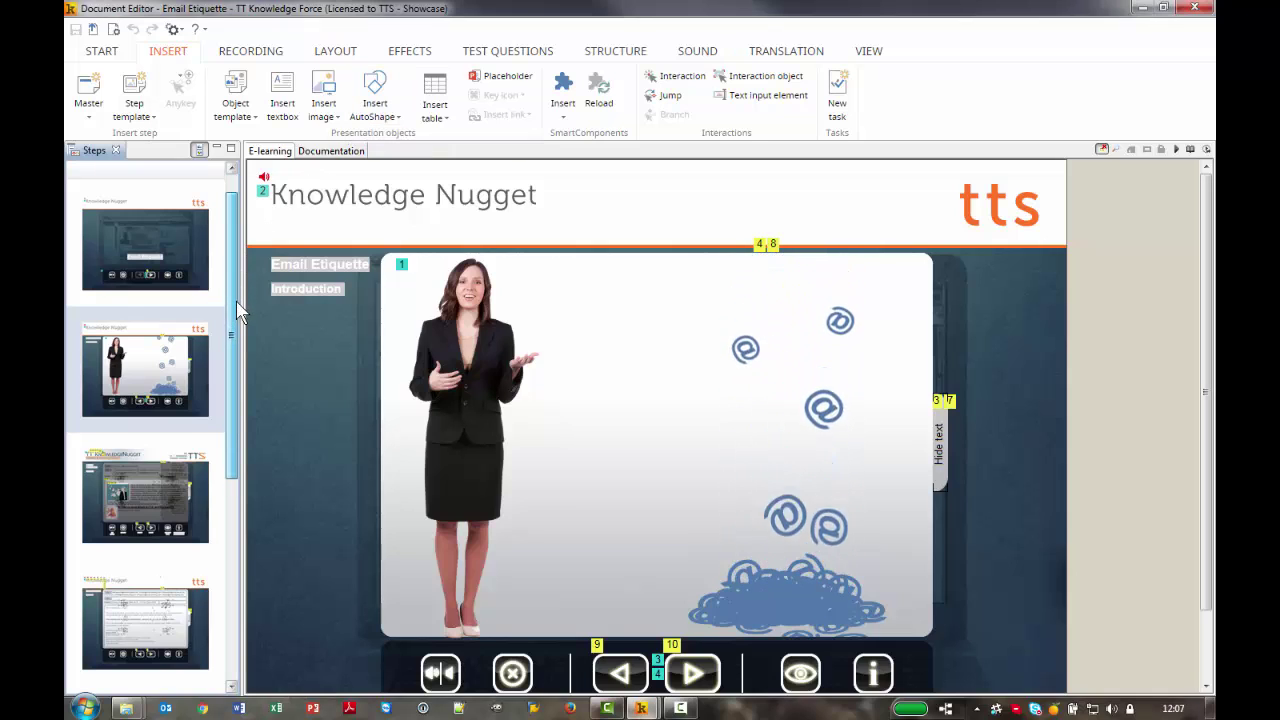
Go past the third step to the e-mail example about the Project Alpha meeting in Room 052A
left_click(154, 486)
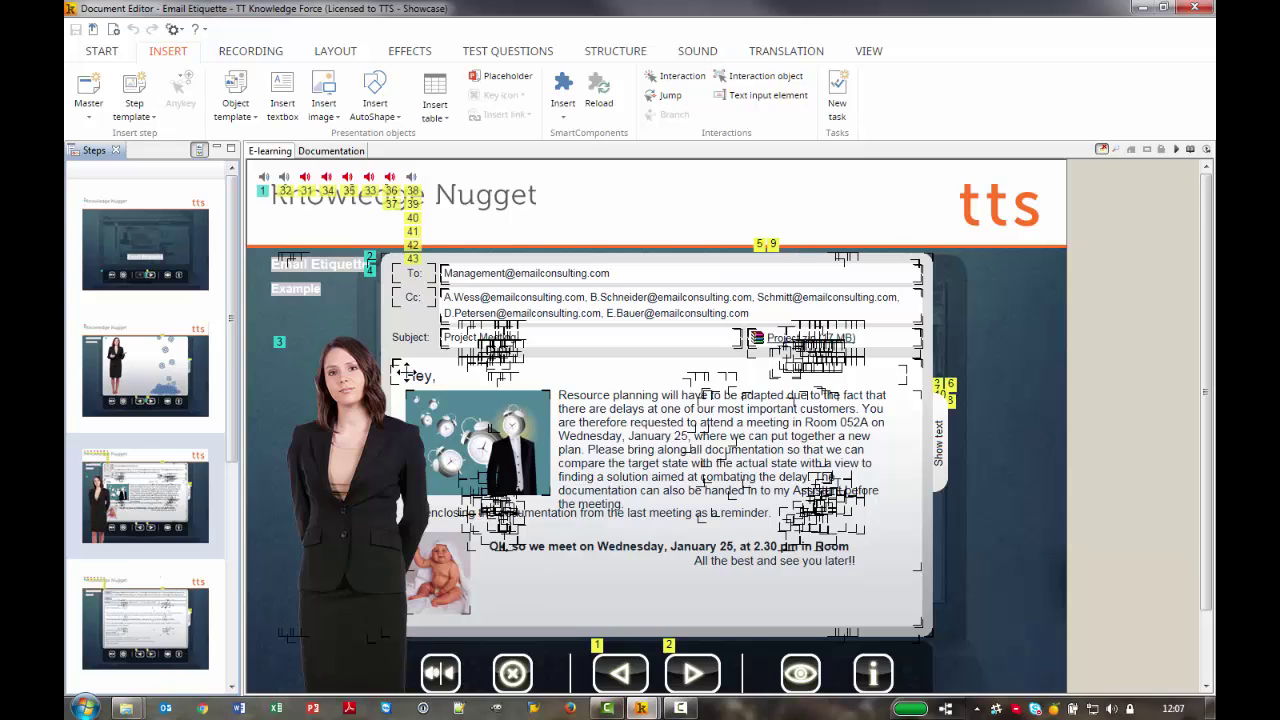
scroll(150, 490, "down", 2)
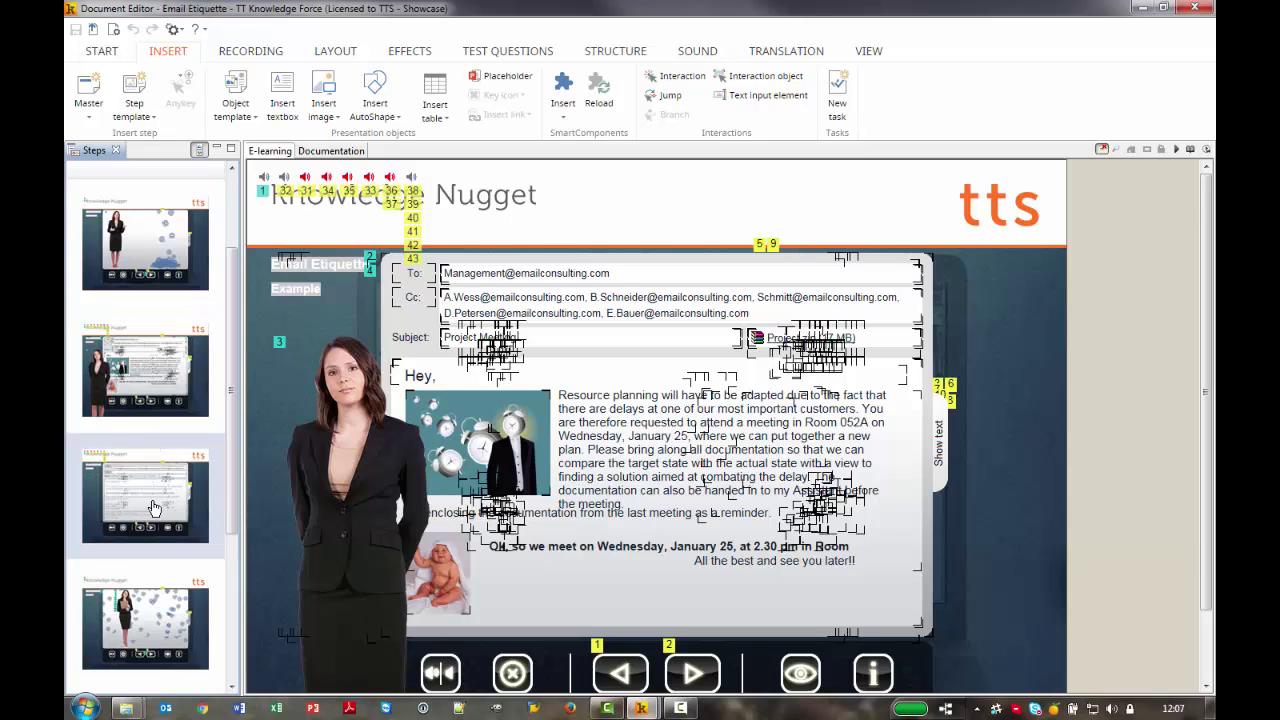
left_click(154, 508)
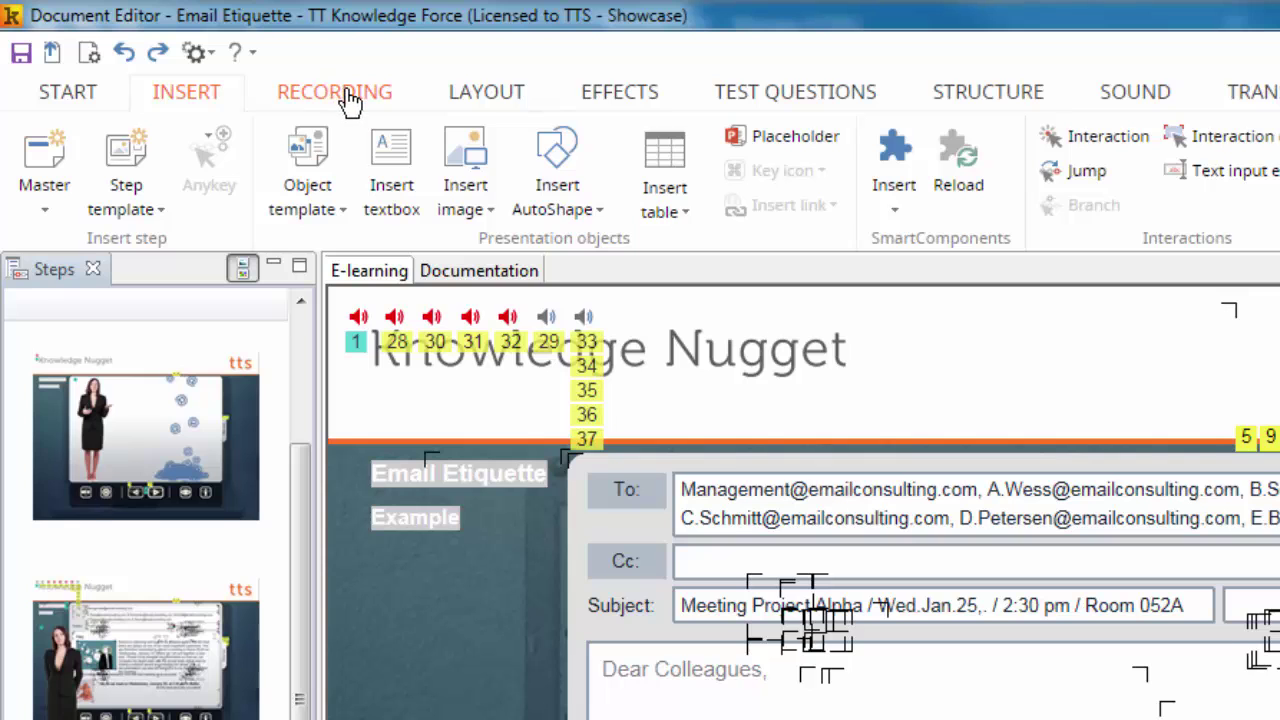
Start a new recording of the 'Business Card - Message (HTML)' Outlook window
left_click(346, 92)
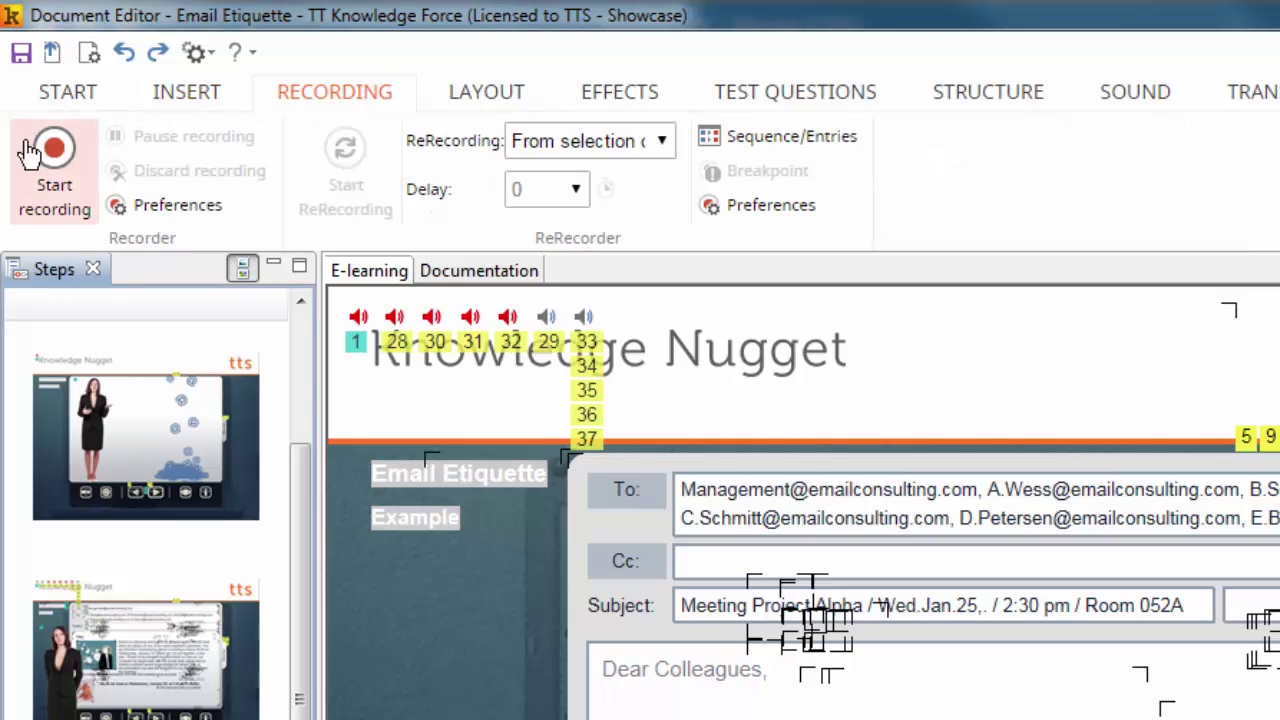
left_click(53, 200)
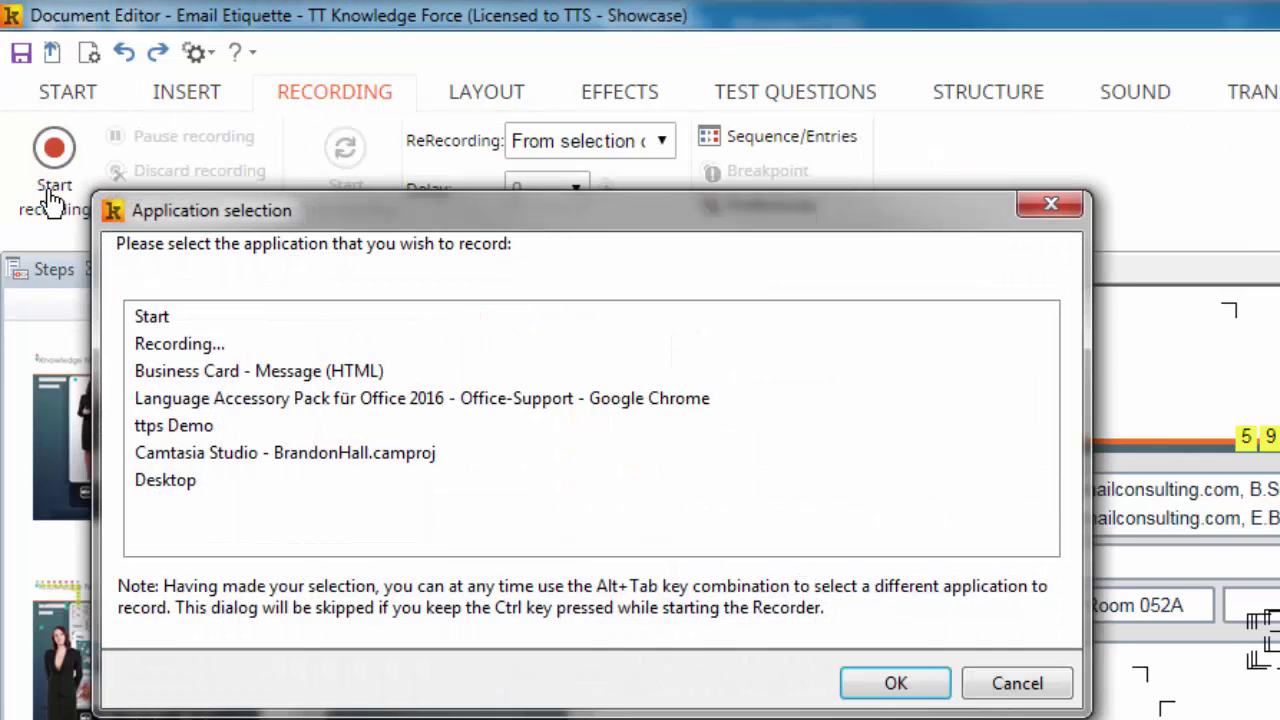
left_click(180, 371)
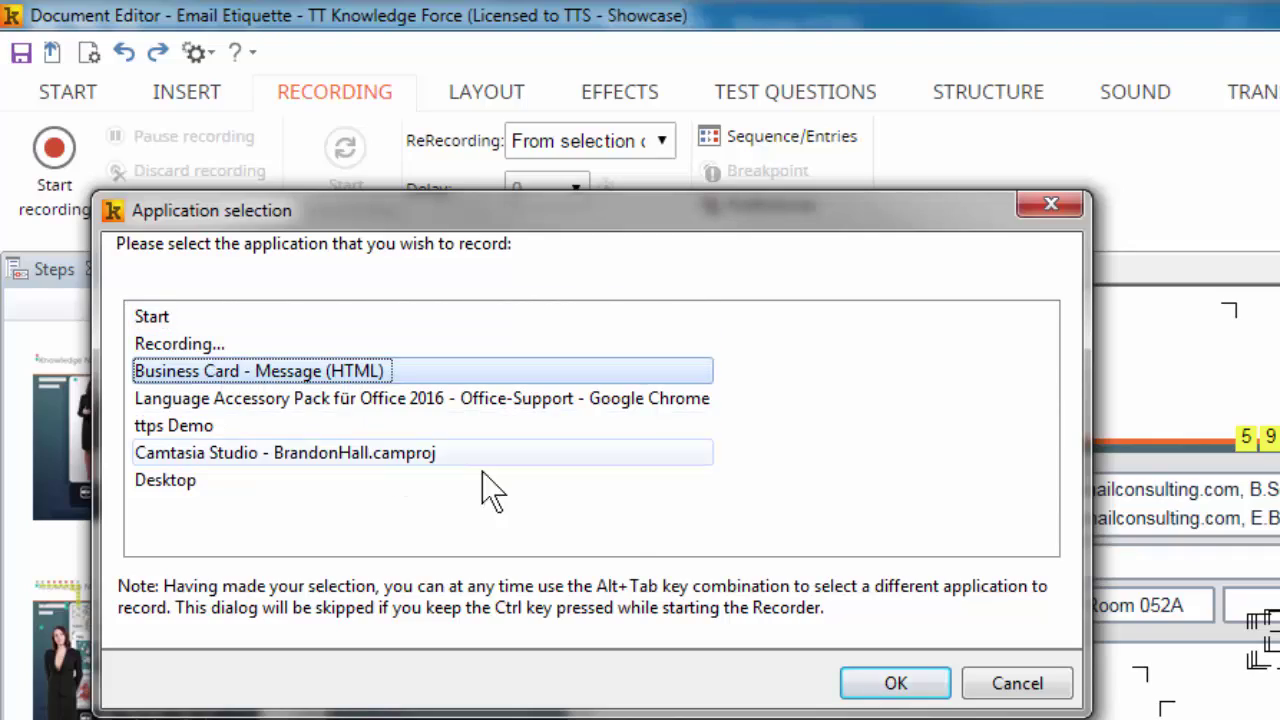
left_click(895, 683)
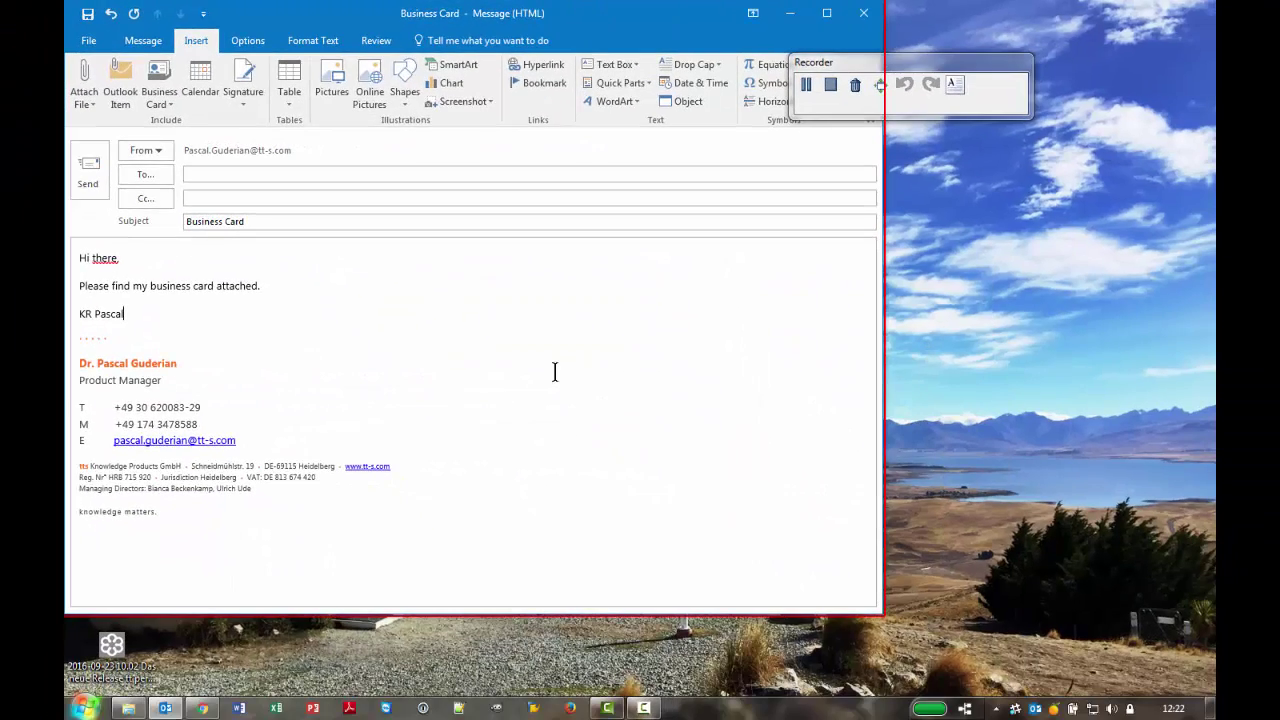
left_click(218, 176)
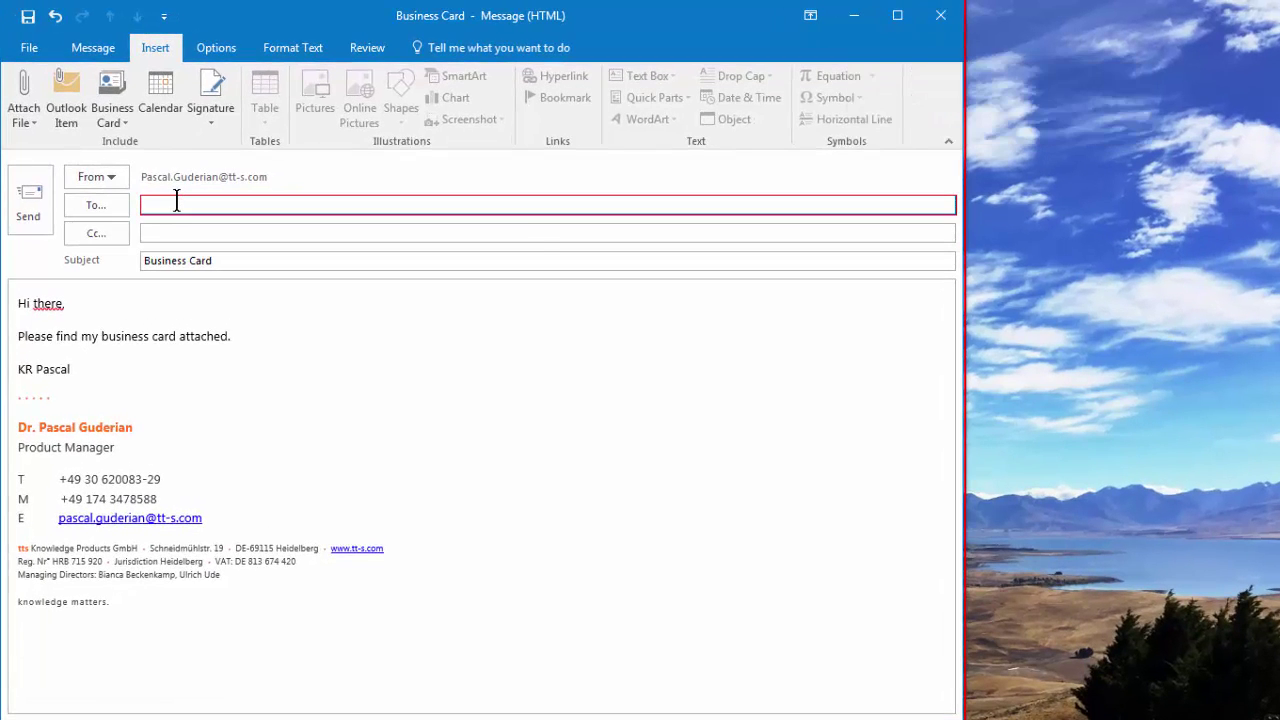
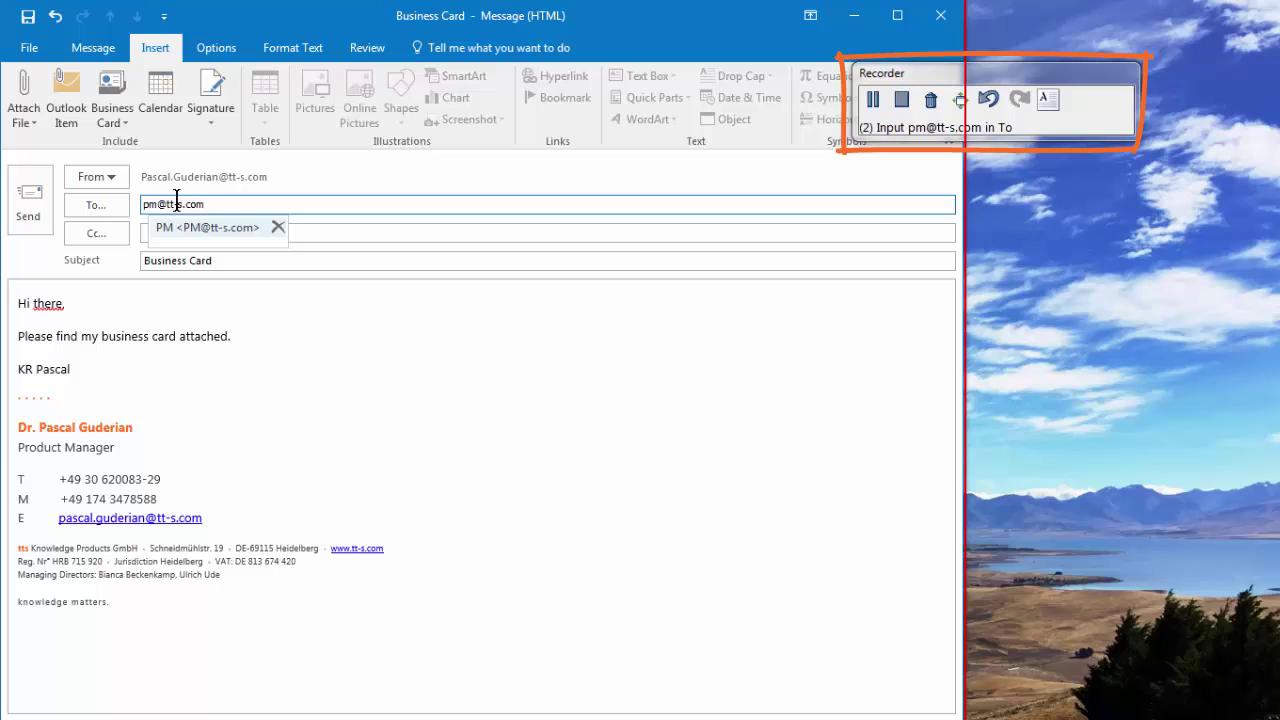
key("Return")
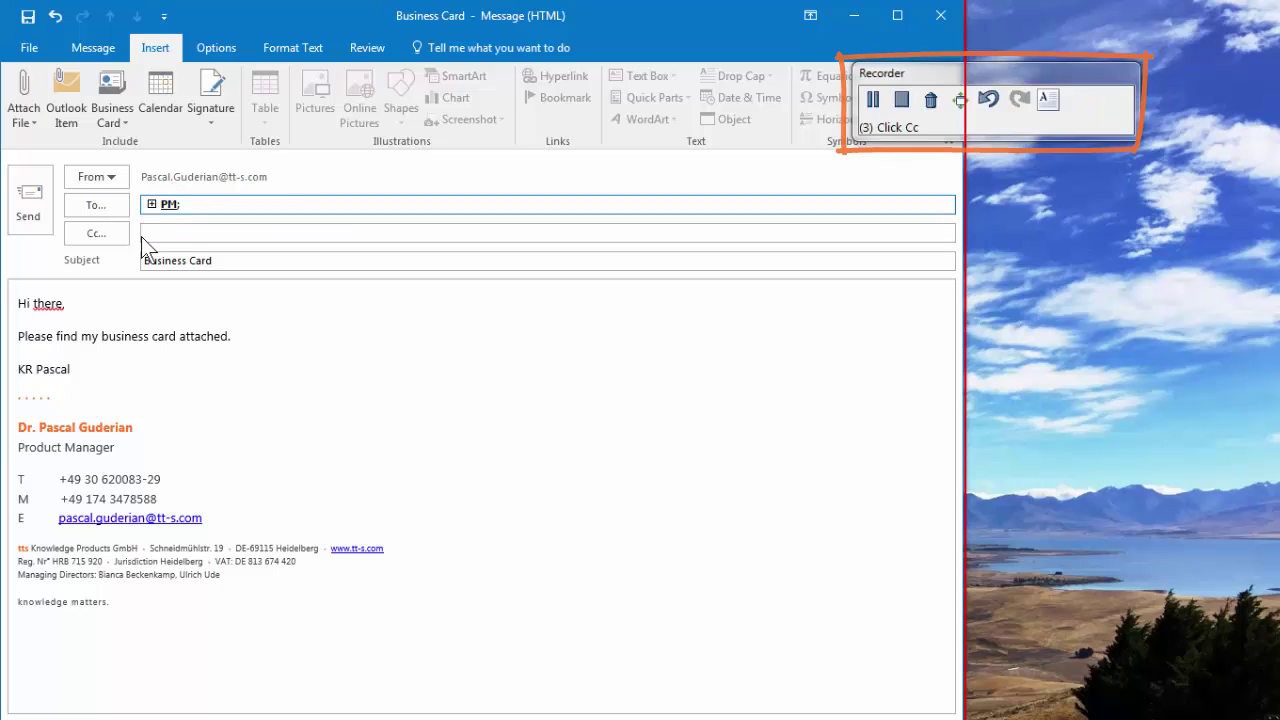
left_click(155, 238)
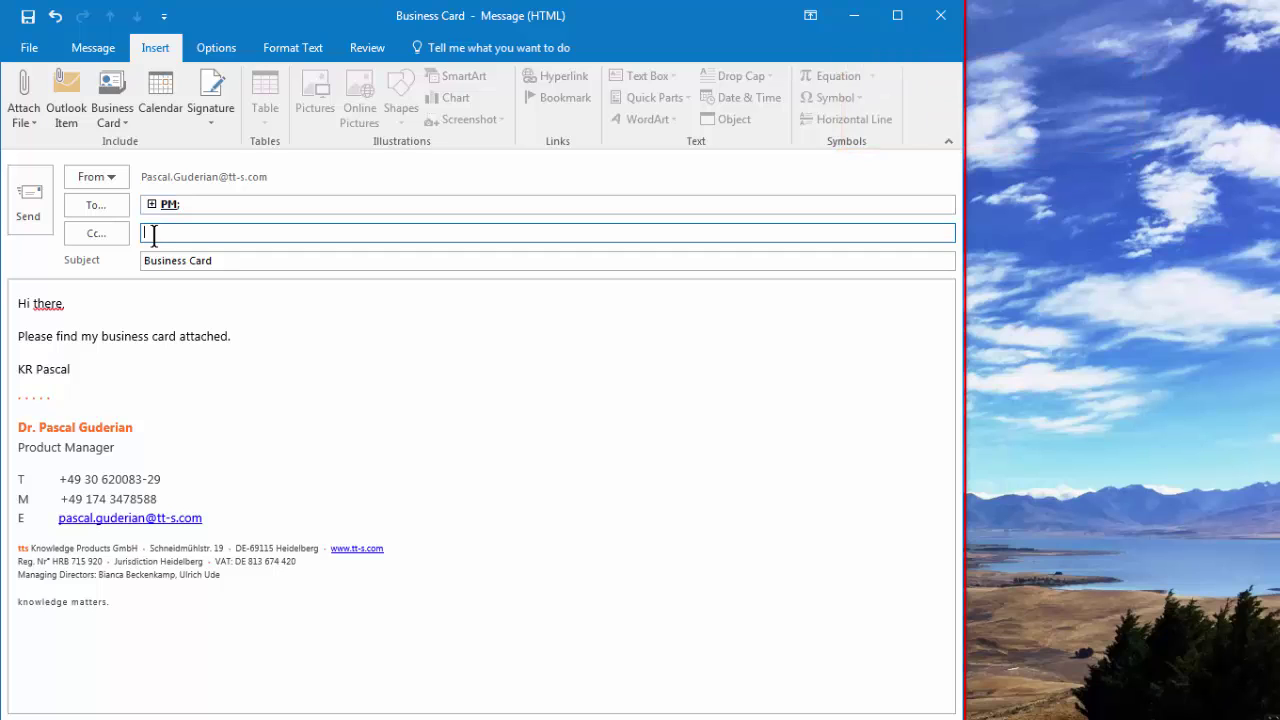
type("supp")
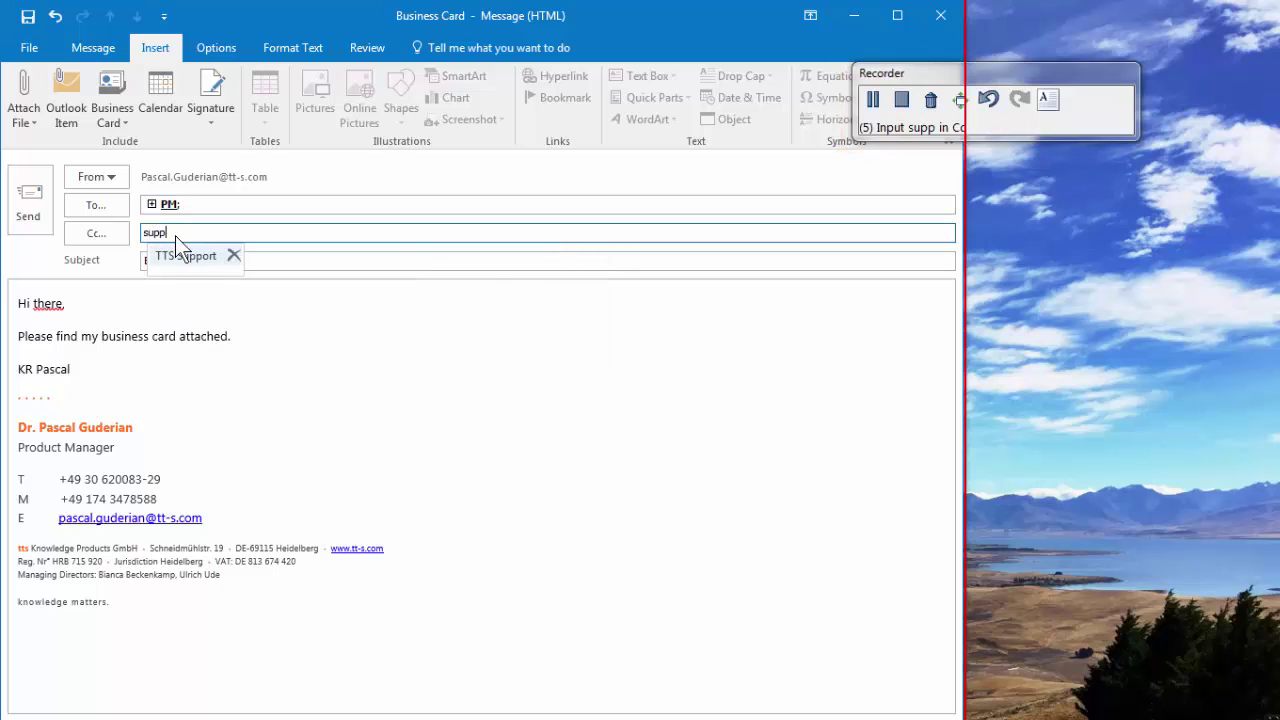
left_click(182, 261)
Insert the sender's business card into the message and stop the recording
left_click(181, 260)
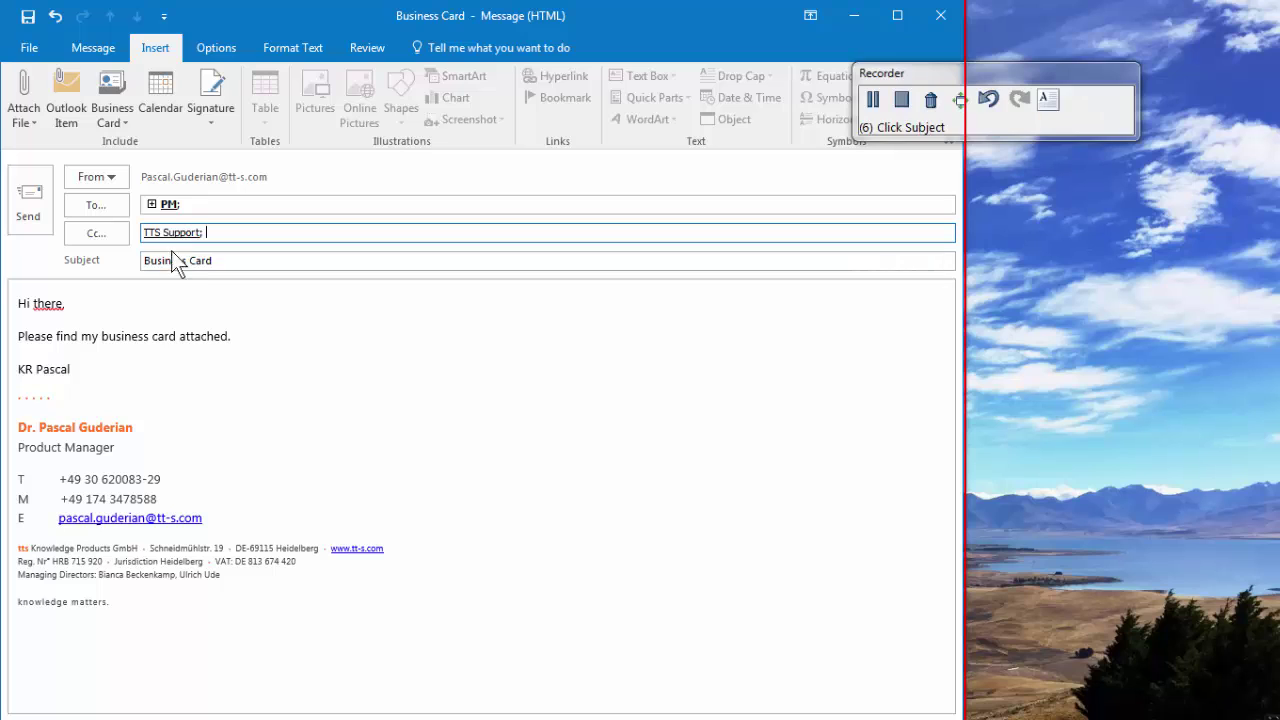
left_click(114, 105)
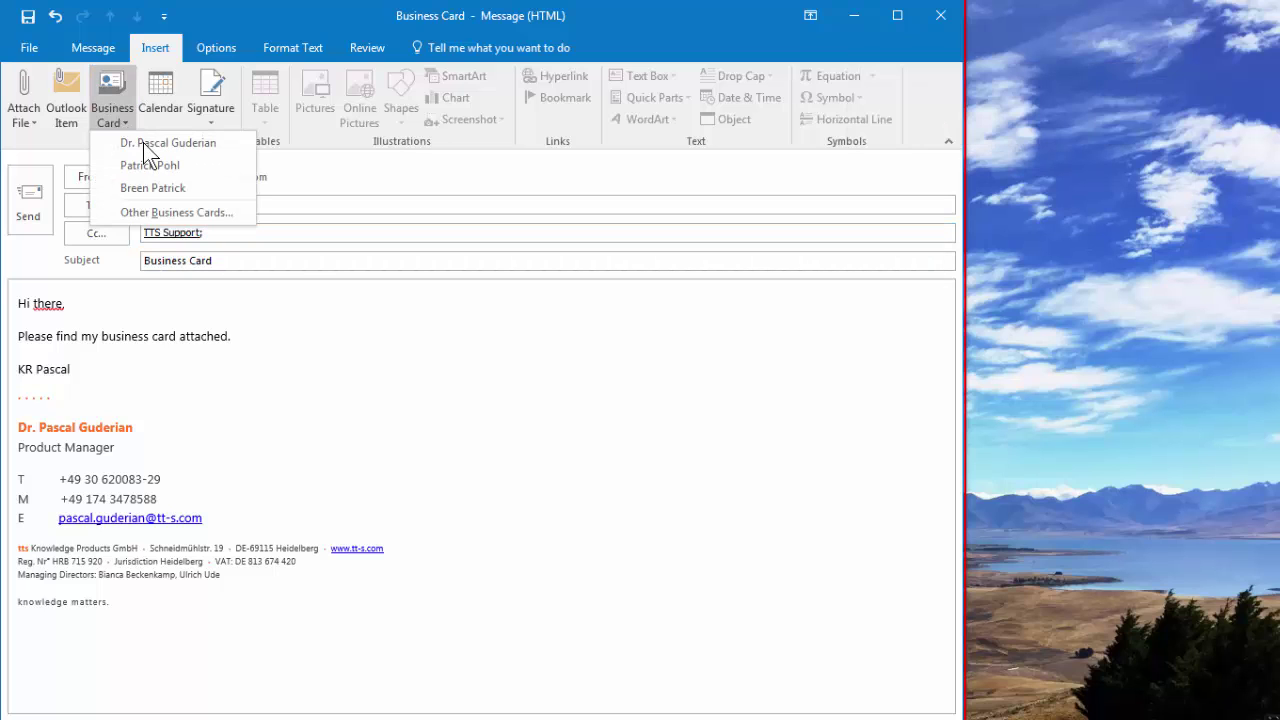
left_click(143, 143)
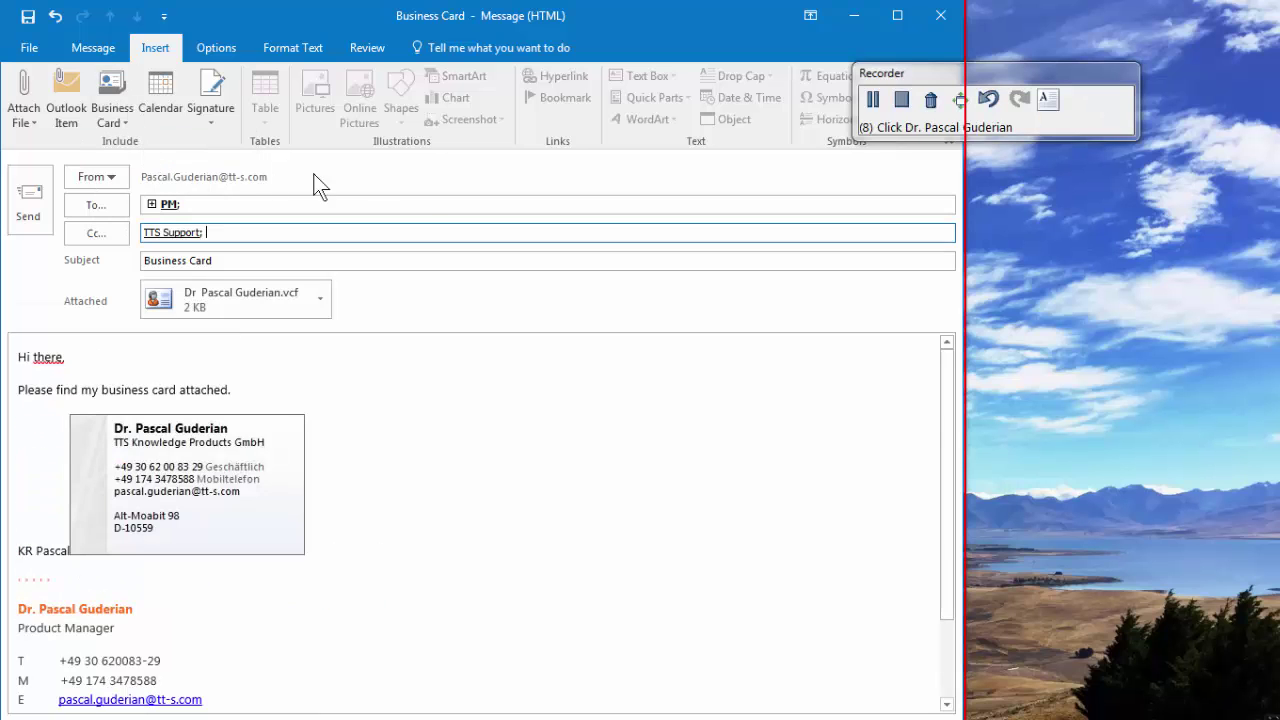
left_click(900, 100)
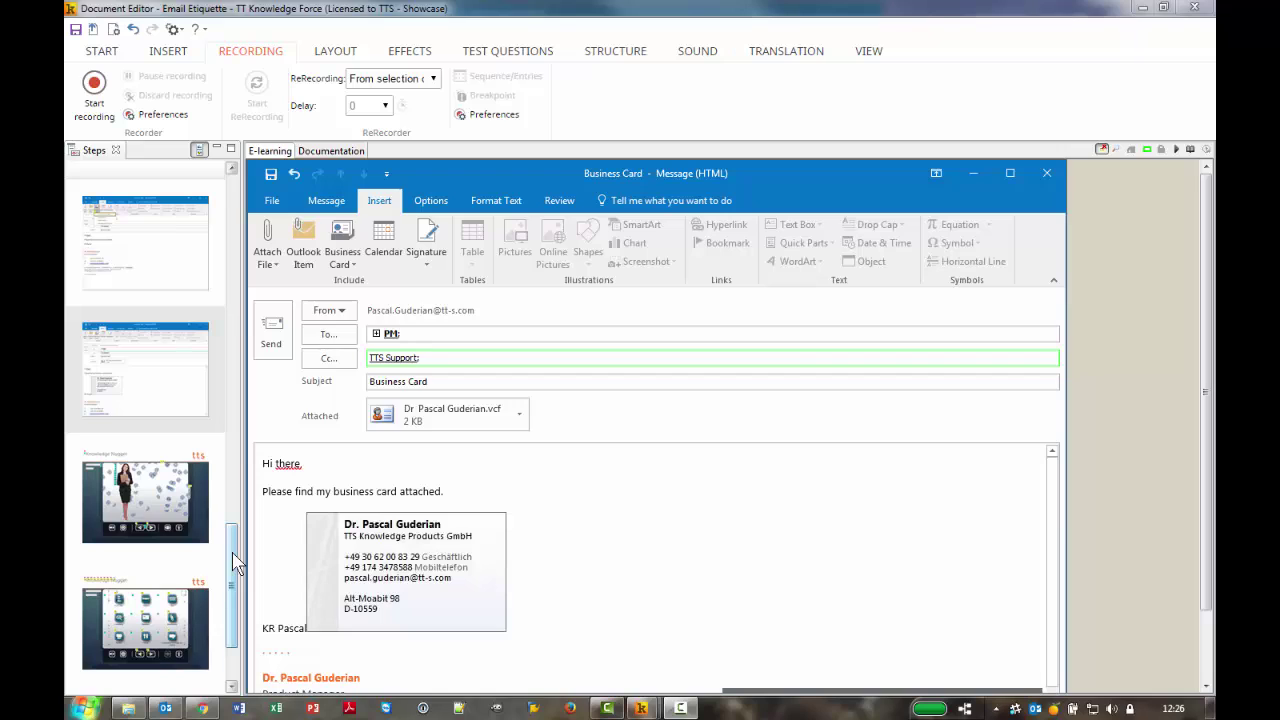
Review the recorded Outlook steps, ending on the 'Click the To input field' step
left_click_drag(236, 562, 236, 530)
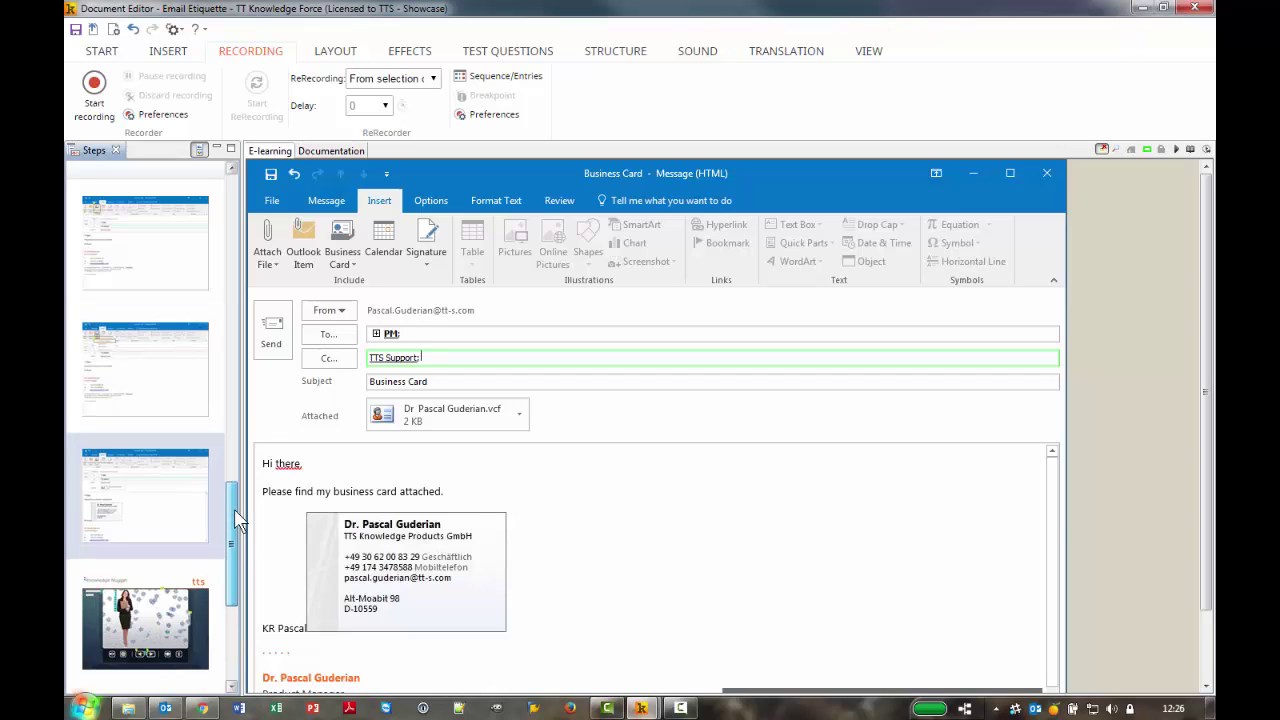
left_click(158, 379)
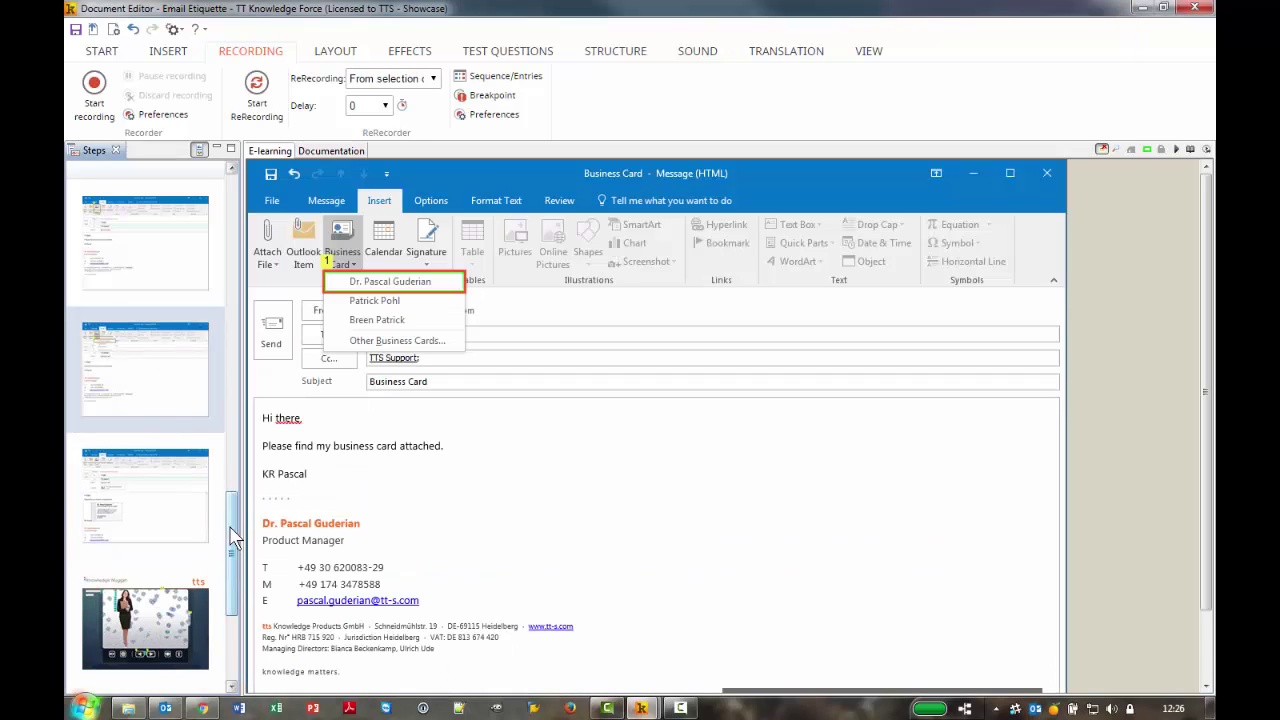
left_click_drag(230, 525, 231, 470)
left_click(187, 488)
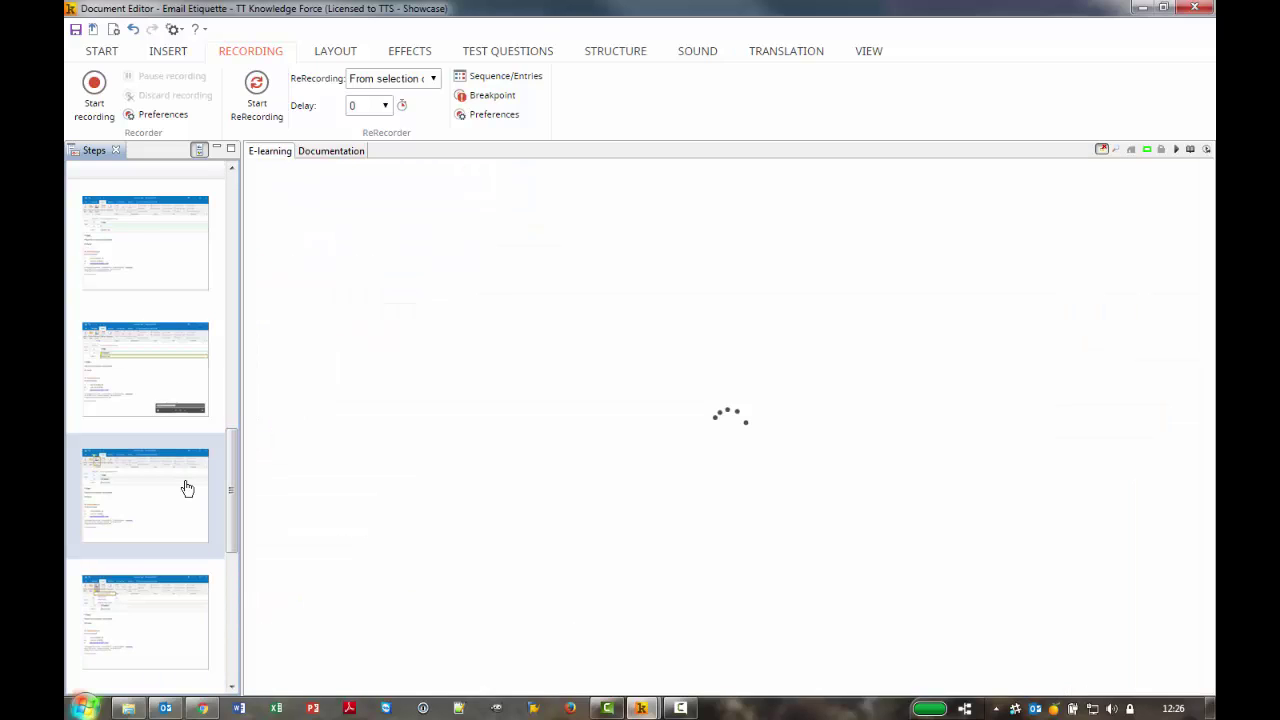
left_click(158, 390)
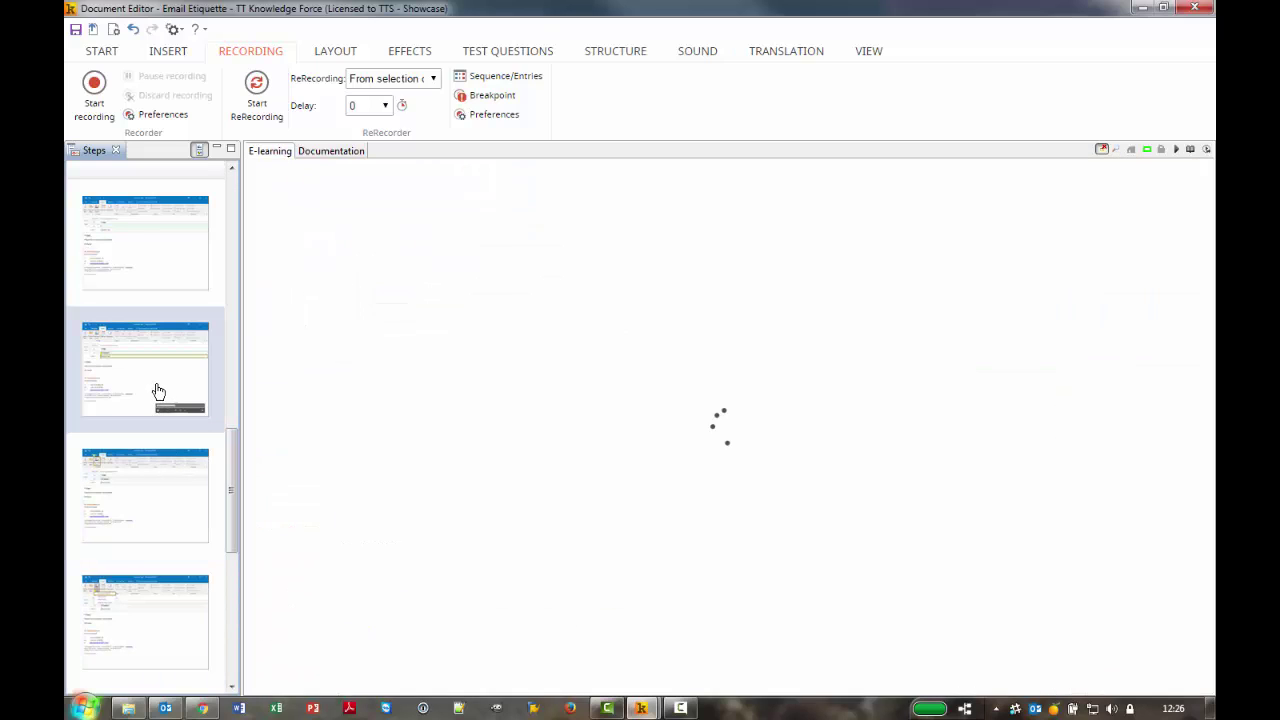
left_click_drag(230, 508, 229, 350)
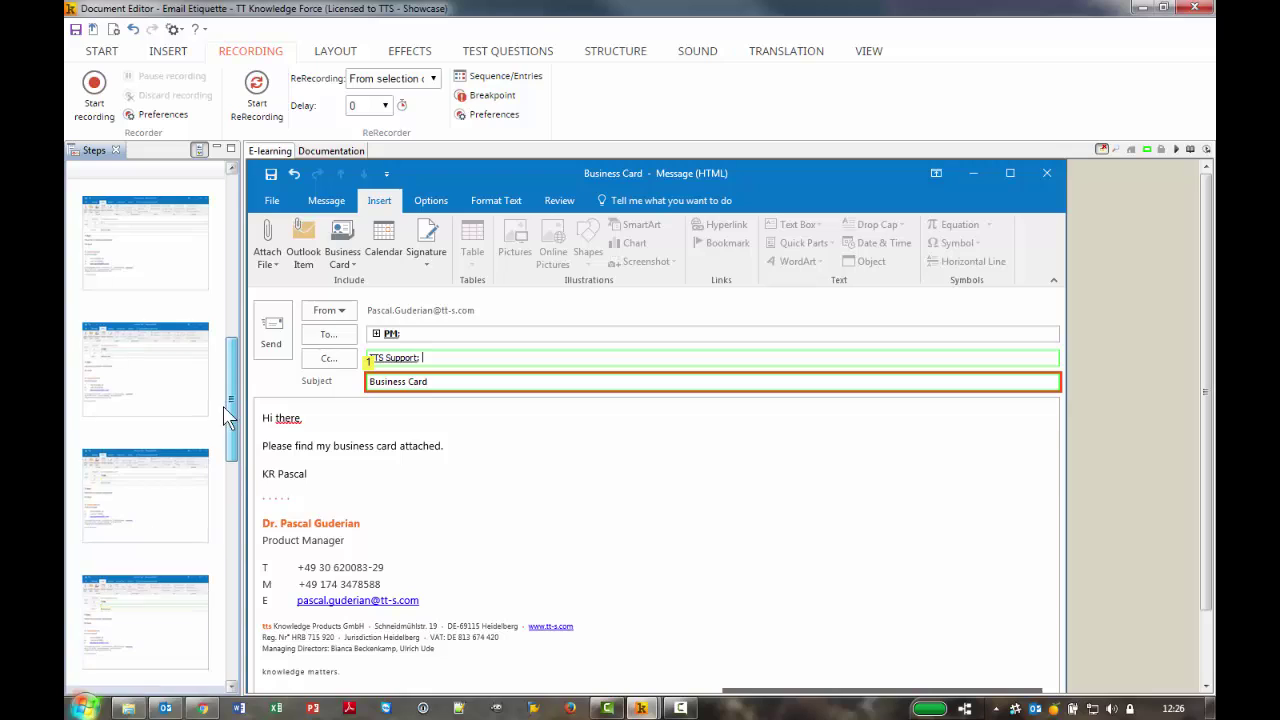
left_click(180, 378)
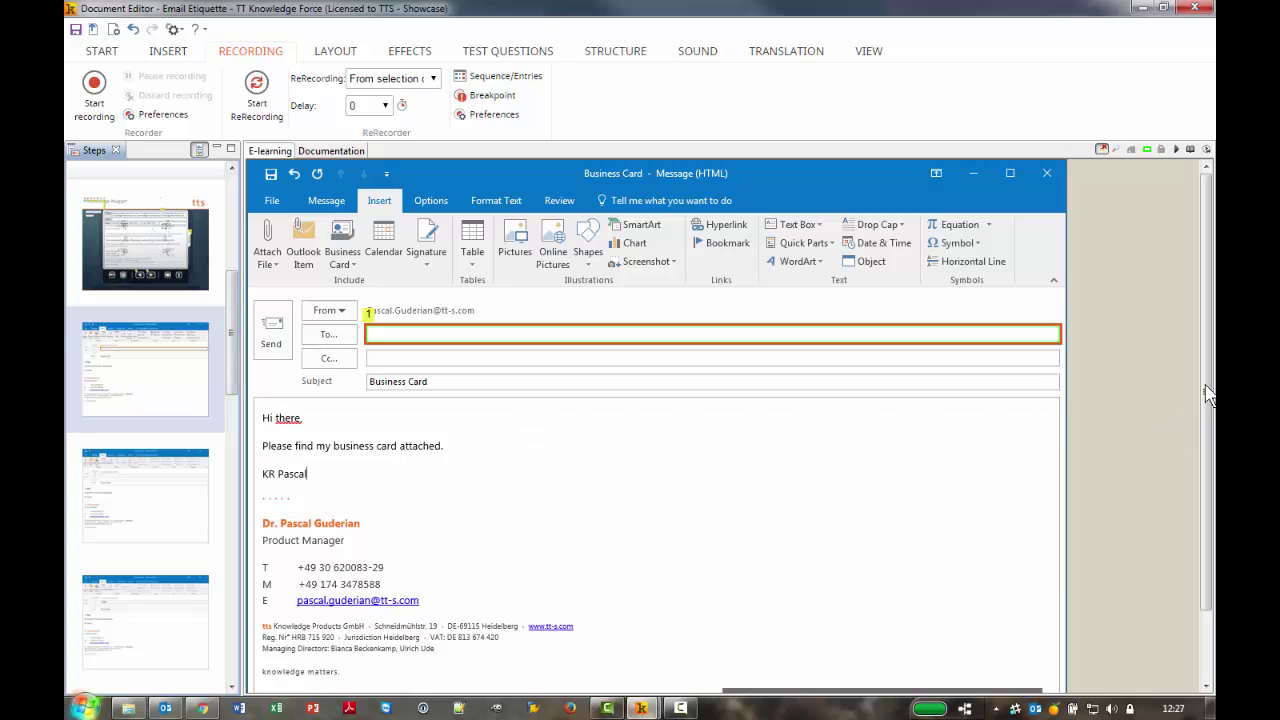
scroll(1200, 410, "down", 2)
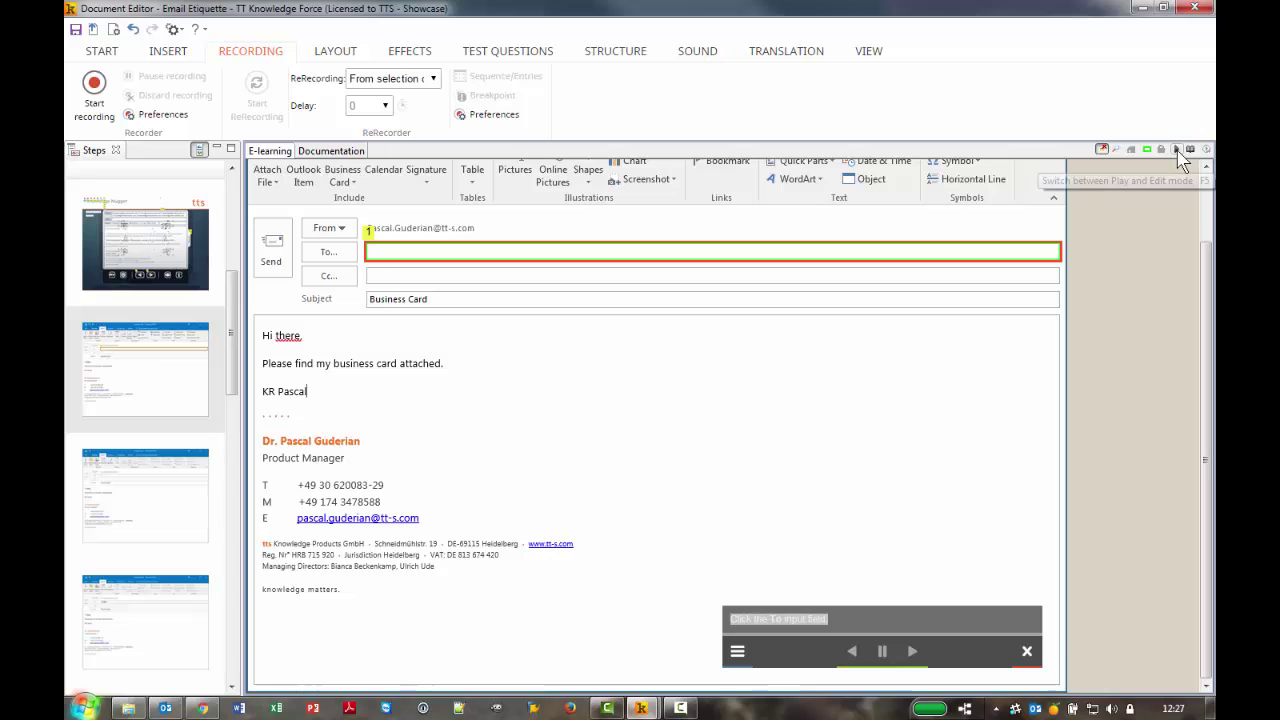
Preview the simulation as a learner and complete the click-the-To-field step
left_click(1177, 150)
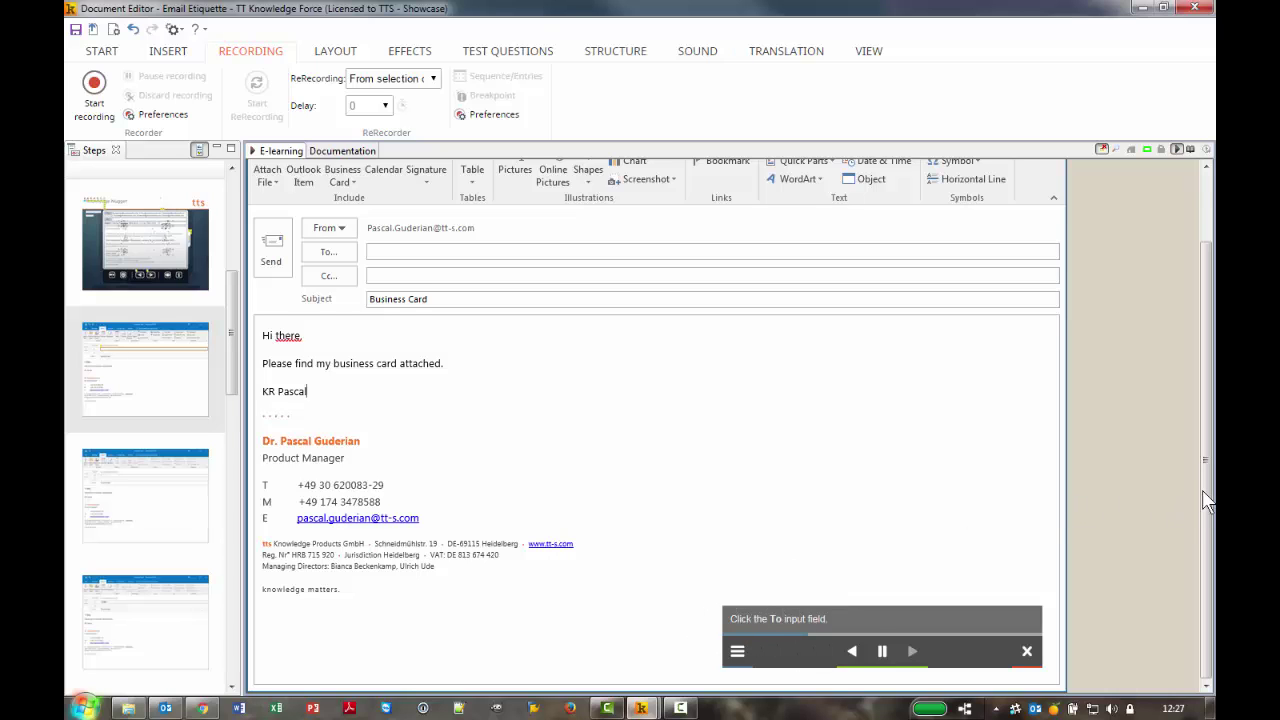
scroll(1205, 500, "up", 1)
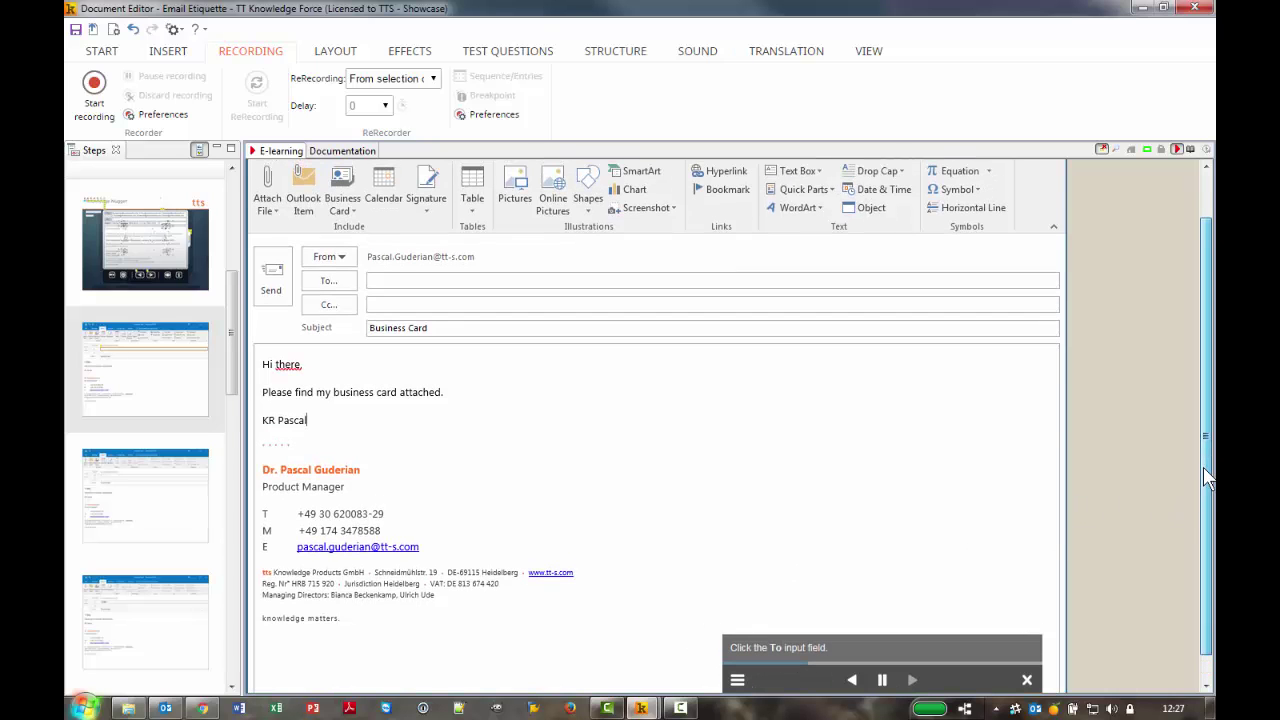
left_click(875, 213)
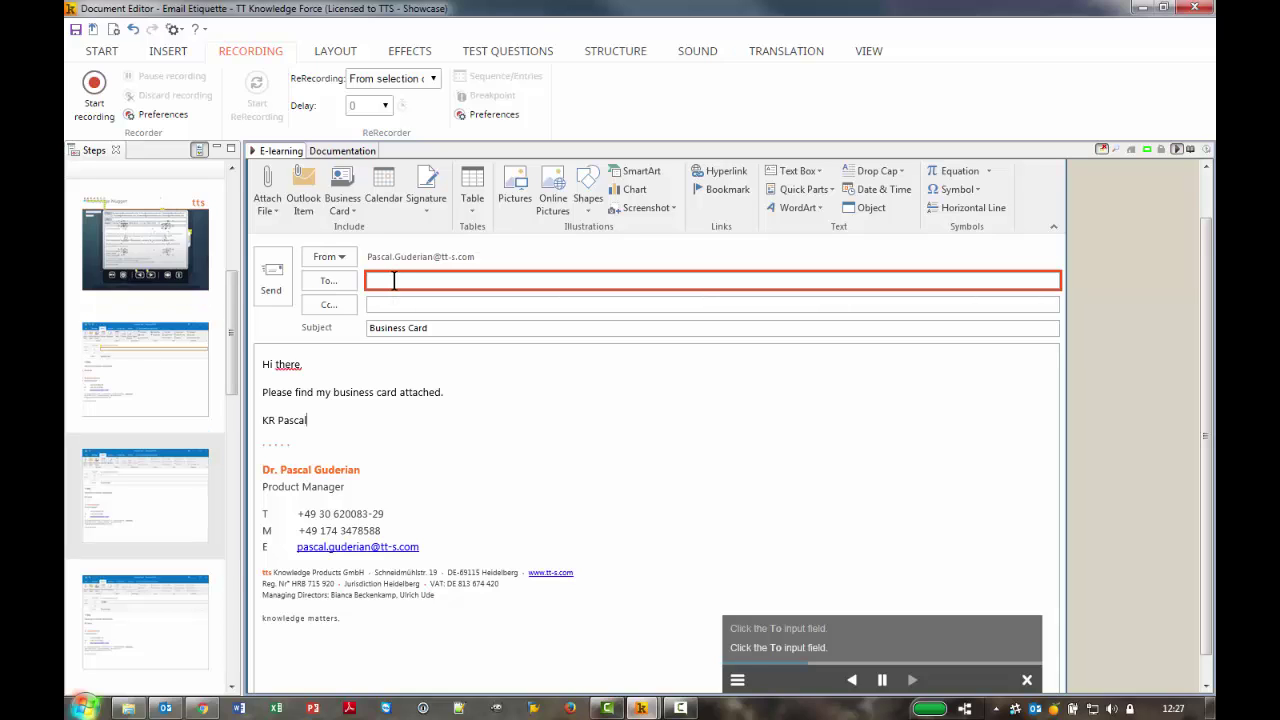
left_click(394, 281)
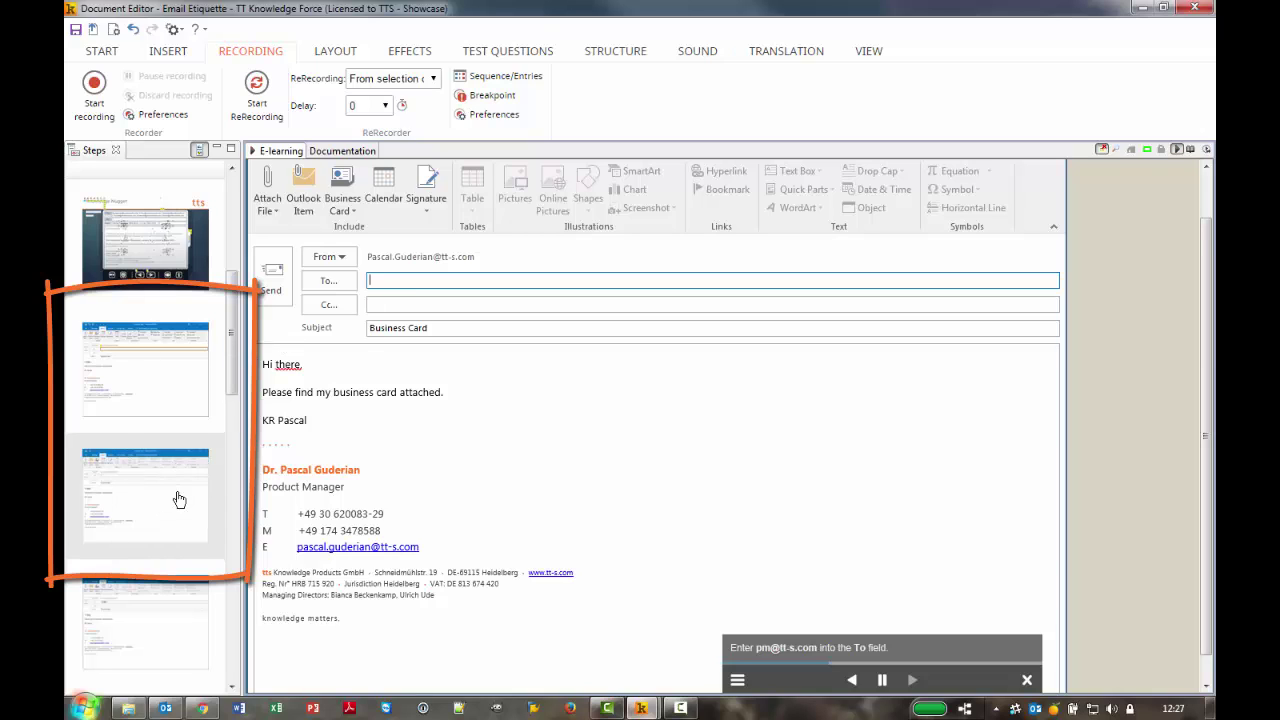
Switch the guide to presentation mode and advance to the next guided step
left_click(735, 680)
left_click(691, 620)
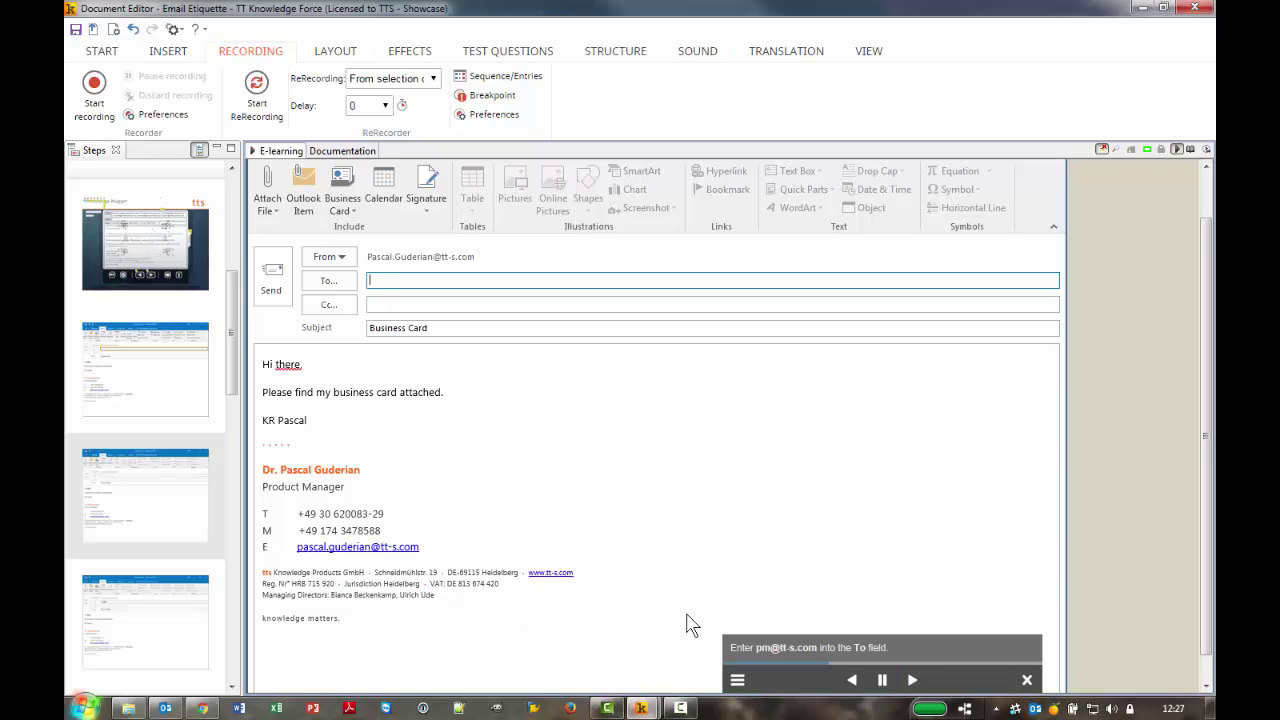
left_click(916, 681)
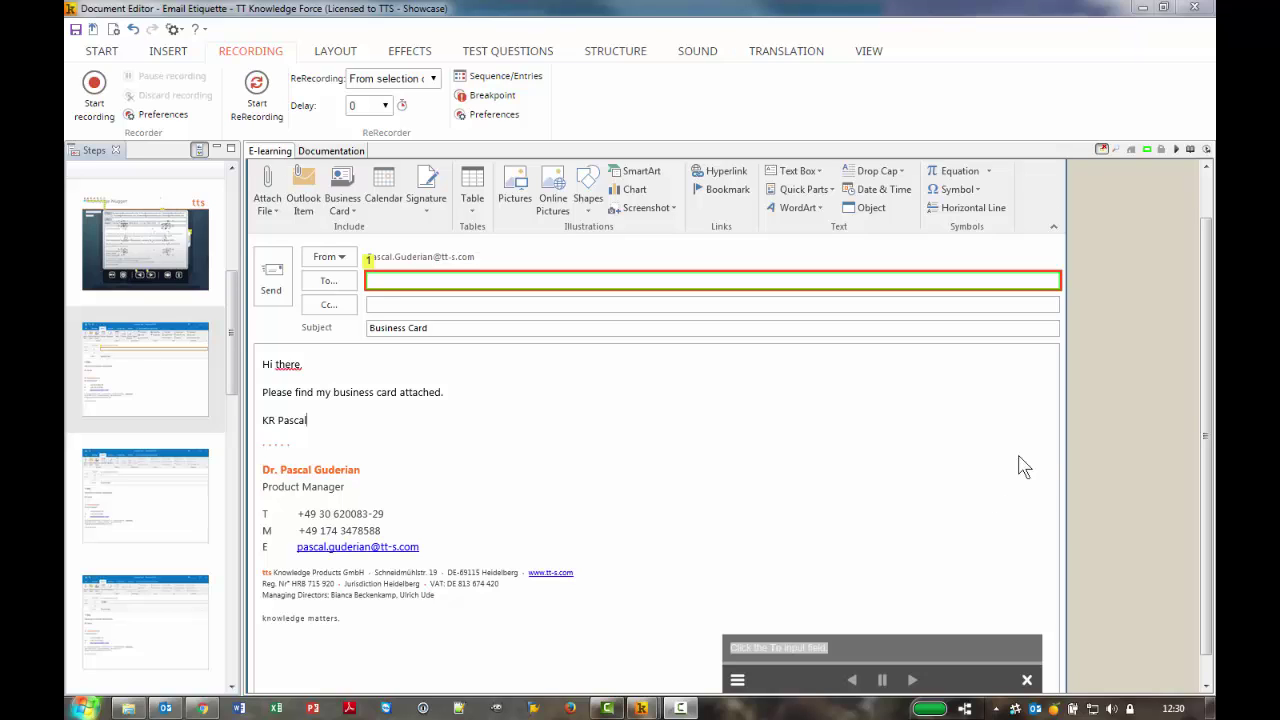
Show green outlines around all interaction objects on the Business Card step
scroll(1206, 340, "up", 1)
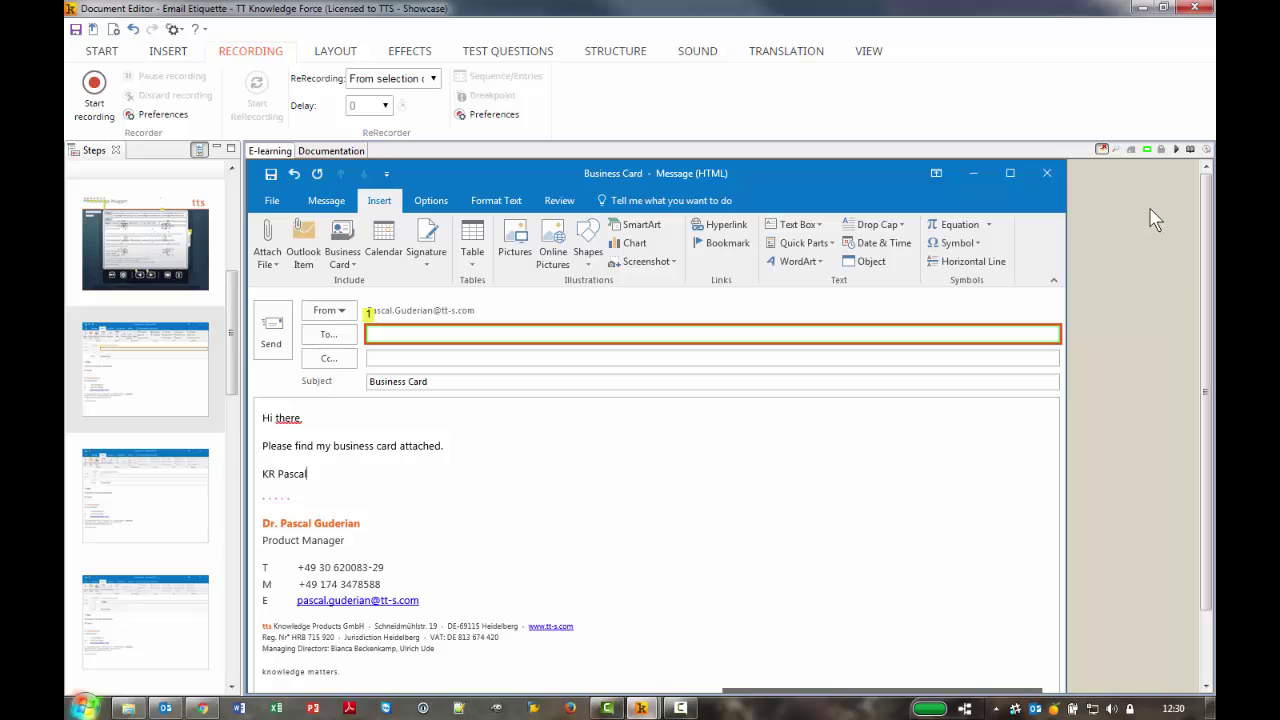
left_click(1147, 151)
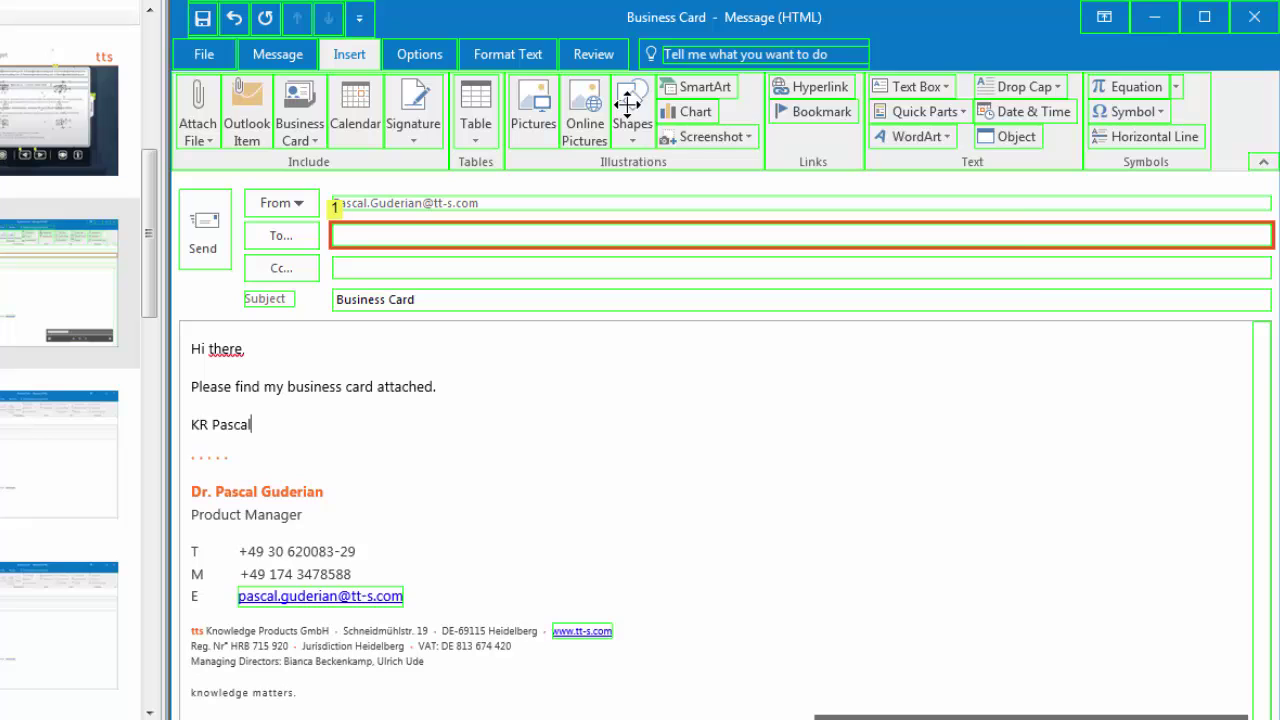
Add an Attention textbox reading 'Please do not click here!' to the message body and preview it
right_click(627, 103)
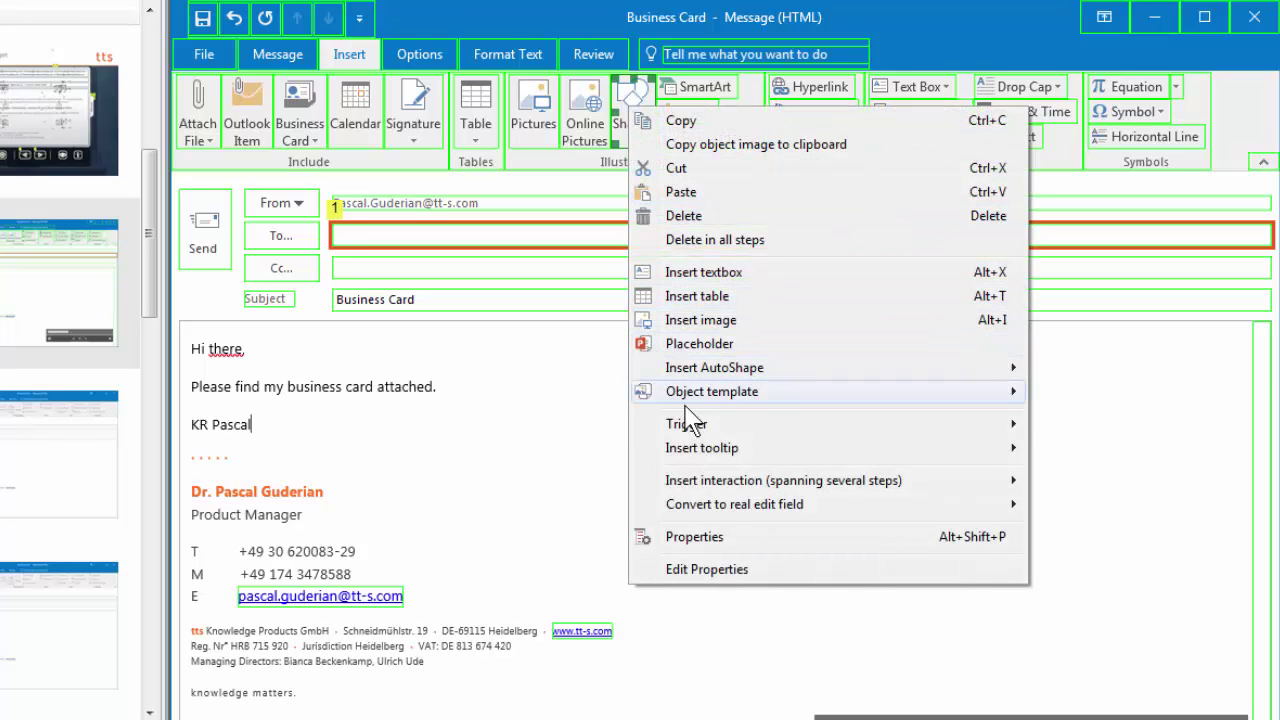
mouse_move(700, 430)
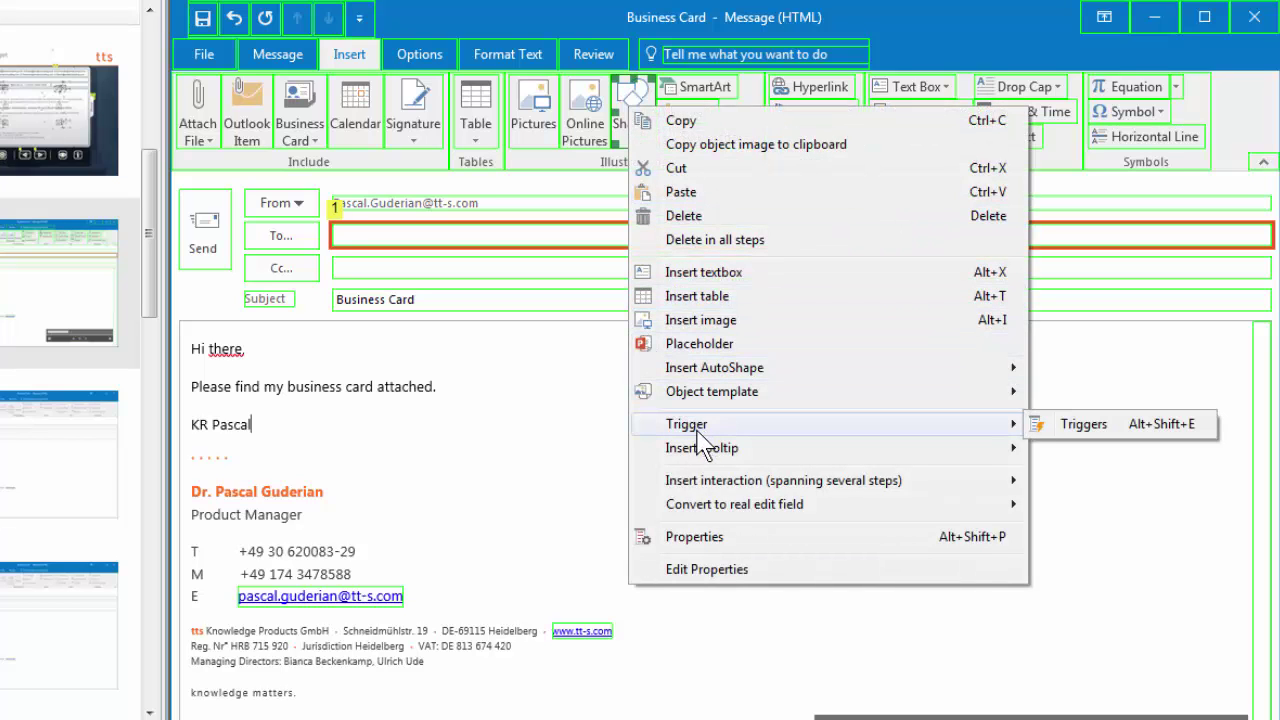
mouse_move(705, 455)
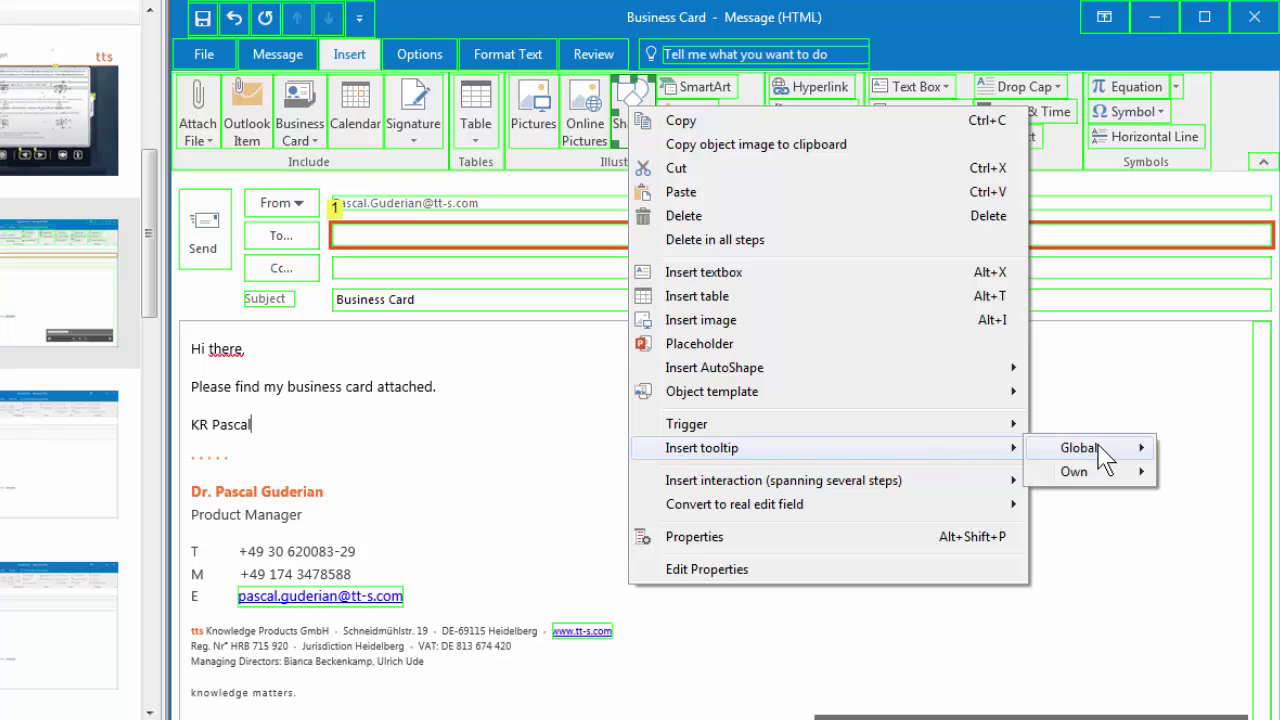
mouse_move(1105, 450)
mouse_move(1245, 482)
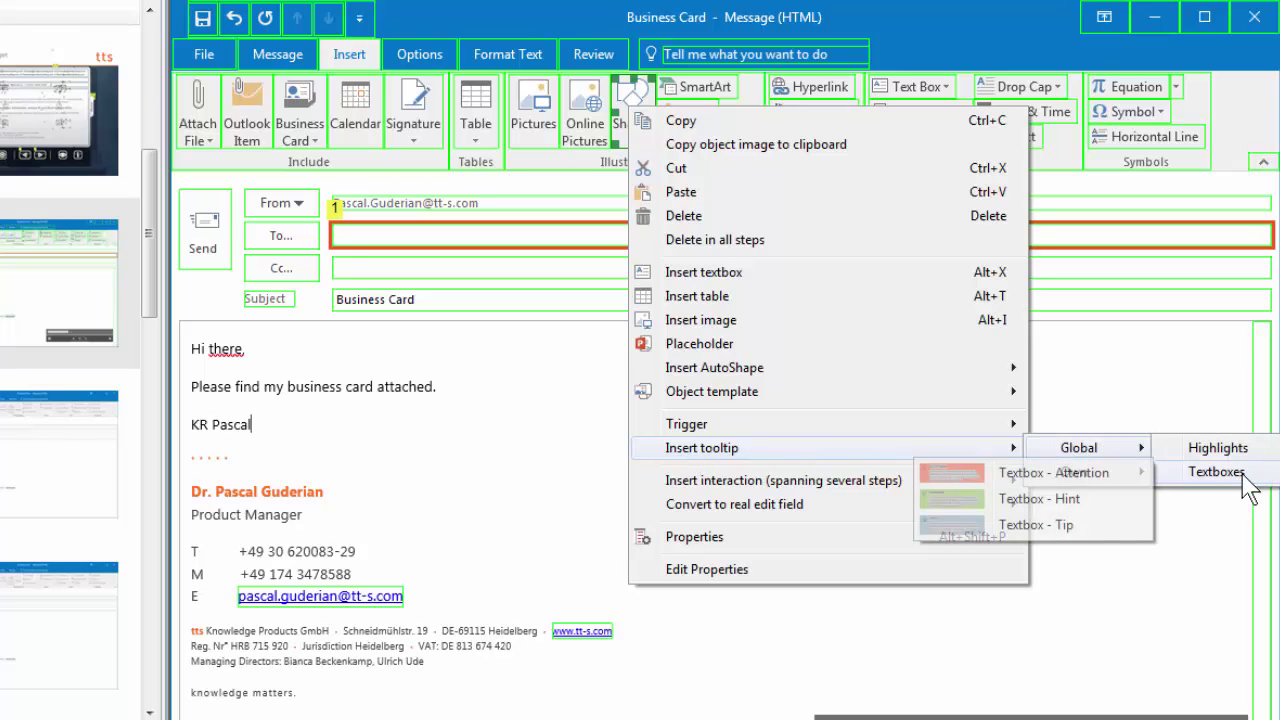
left_click(1080, 476)
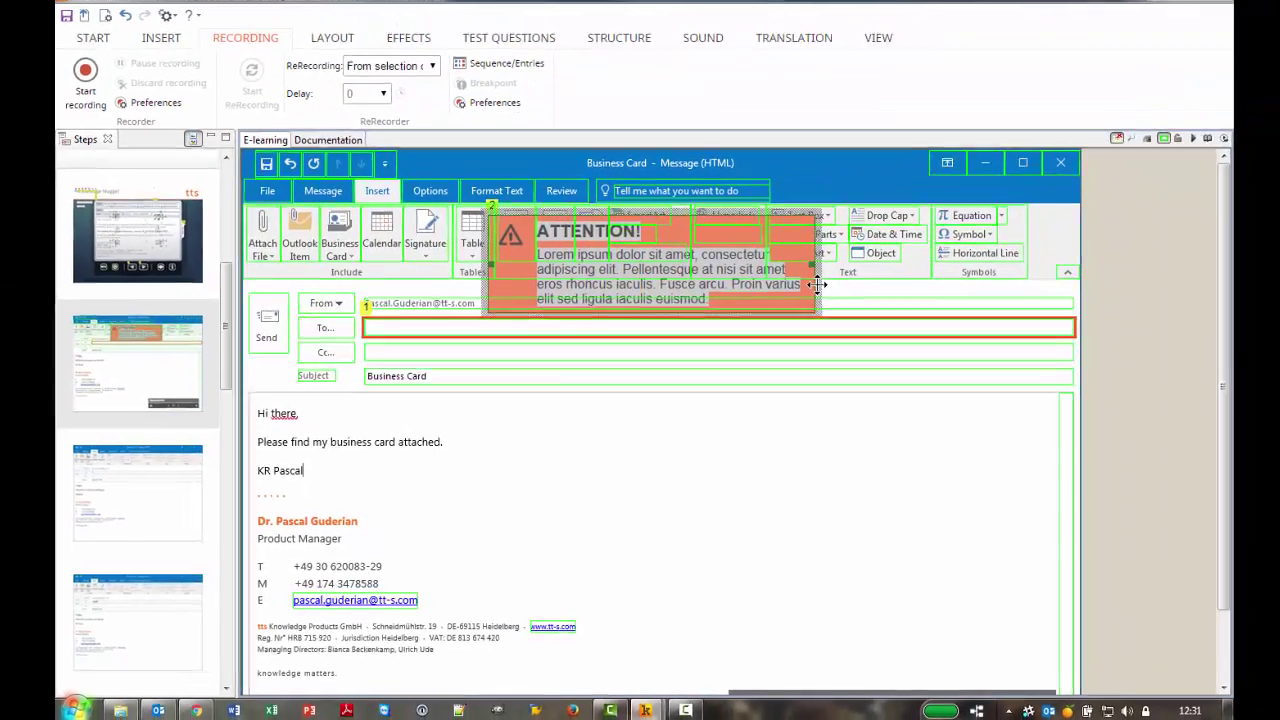
left_click_drag(925, 190, 972, 440)
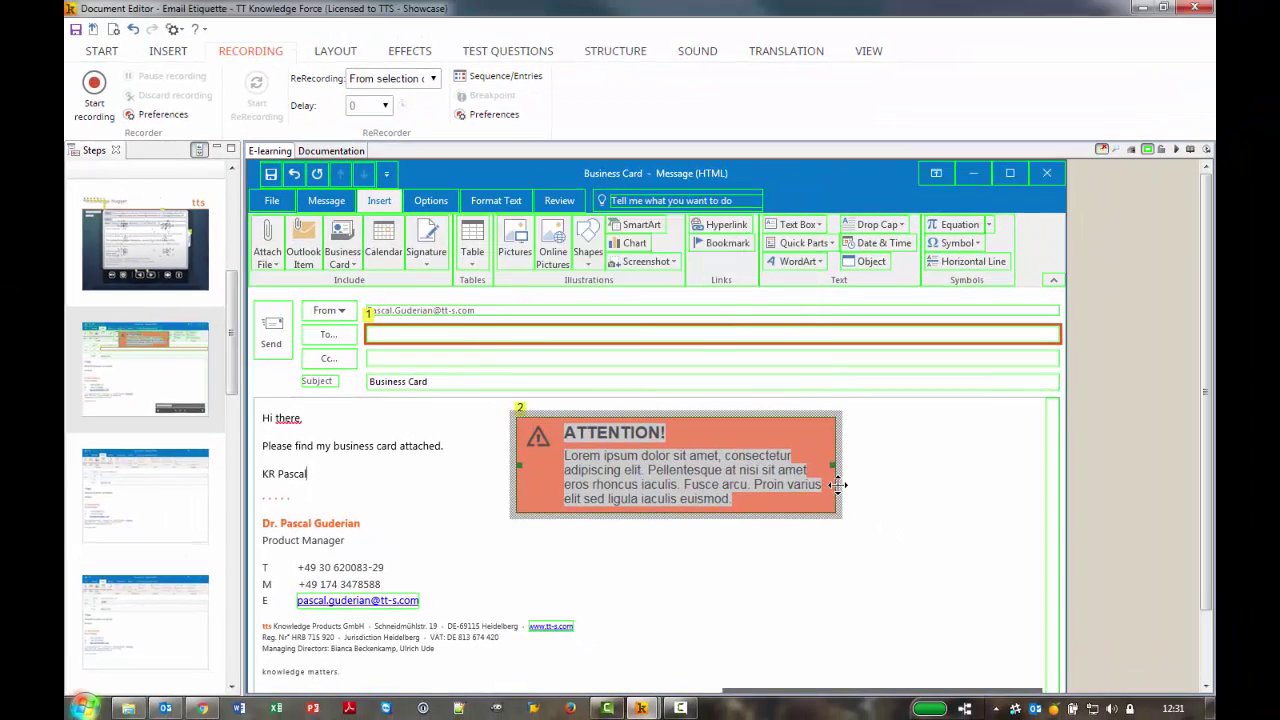
left_click(638, 486)
type("Please do not click here!")
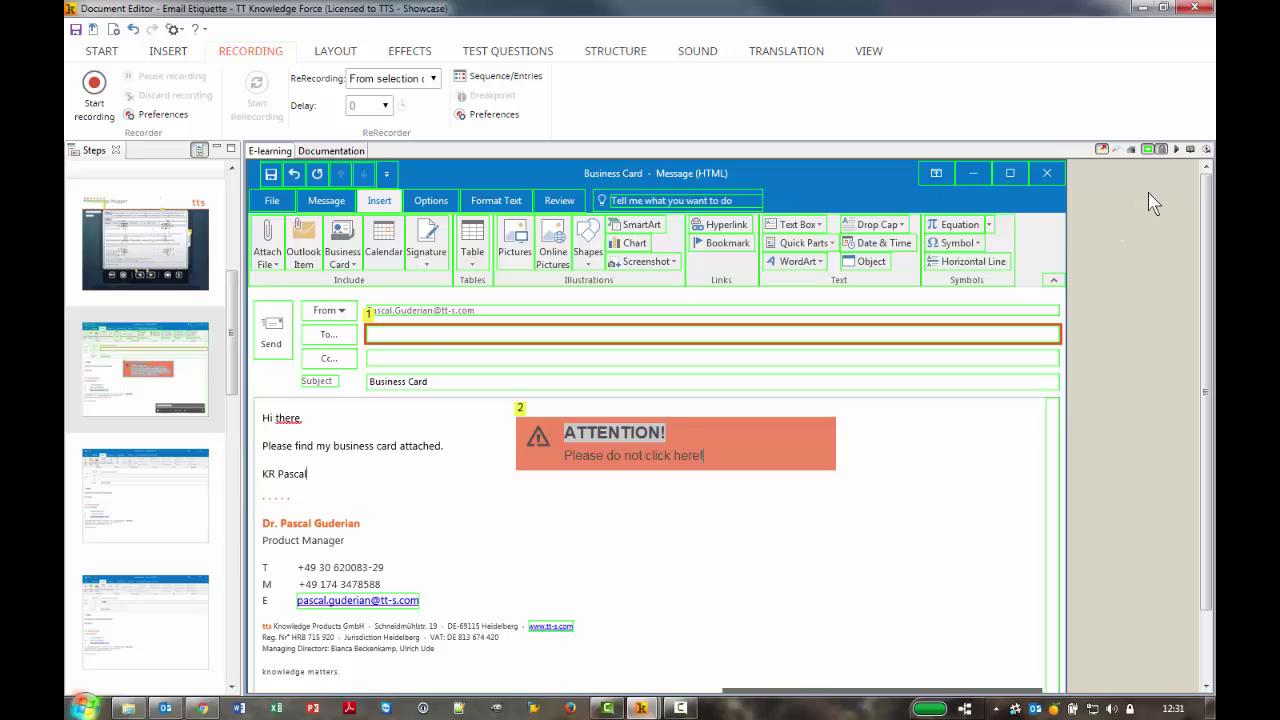
left_click(1175, 150)
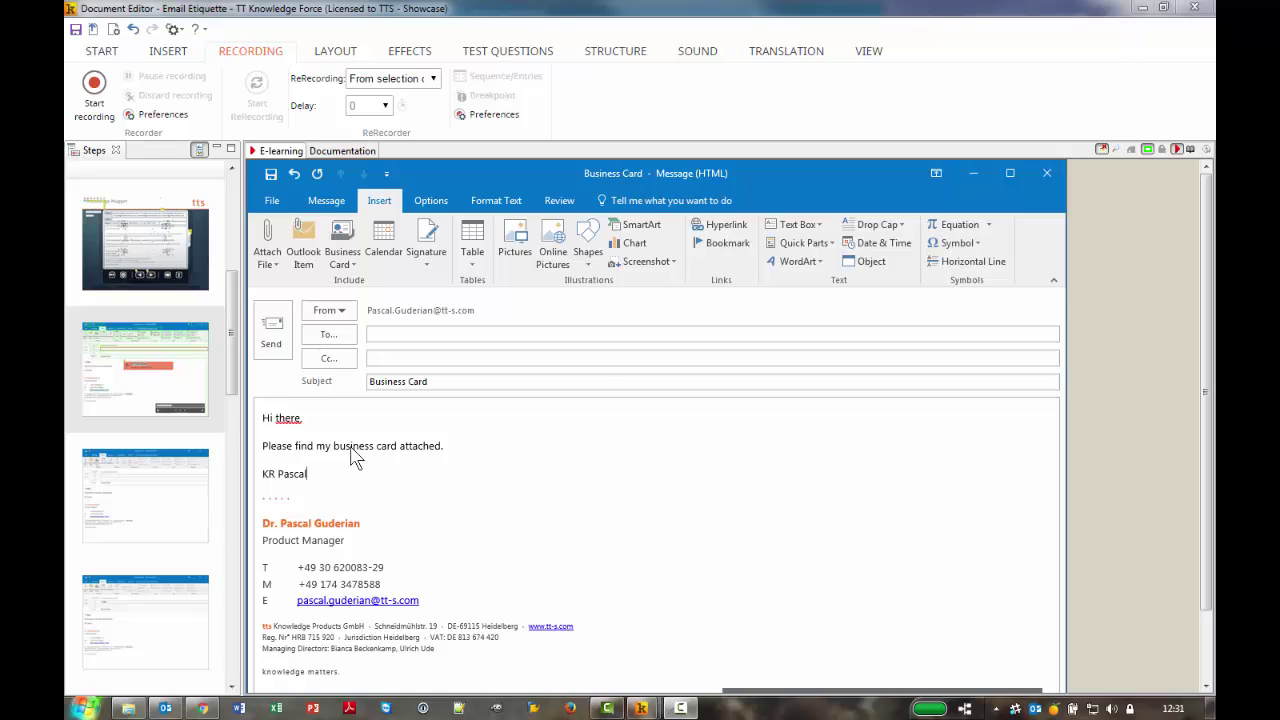
Stop the preview, open the next step with PM in To, and hide object outlines
left_click(1176, 150)
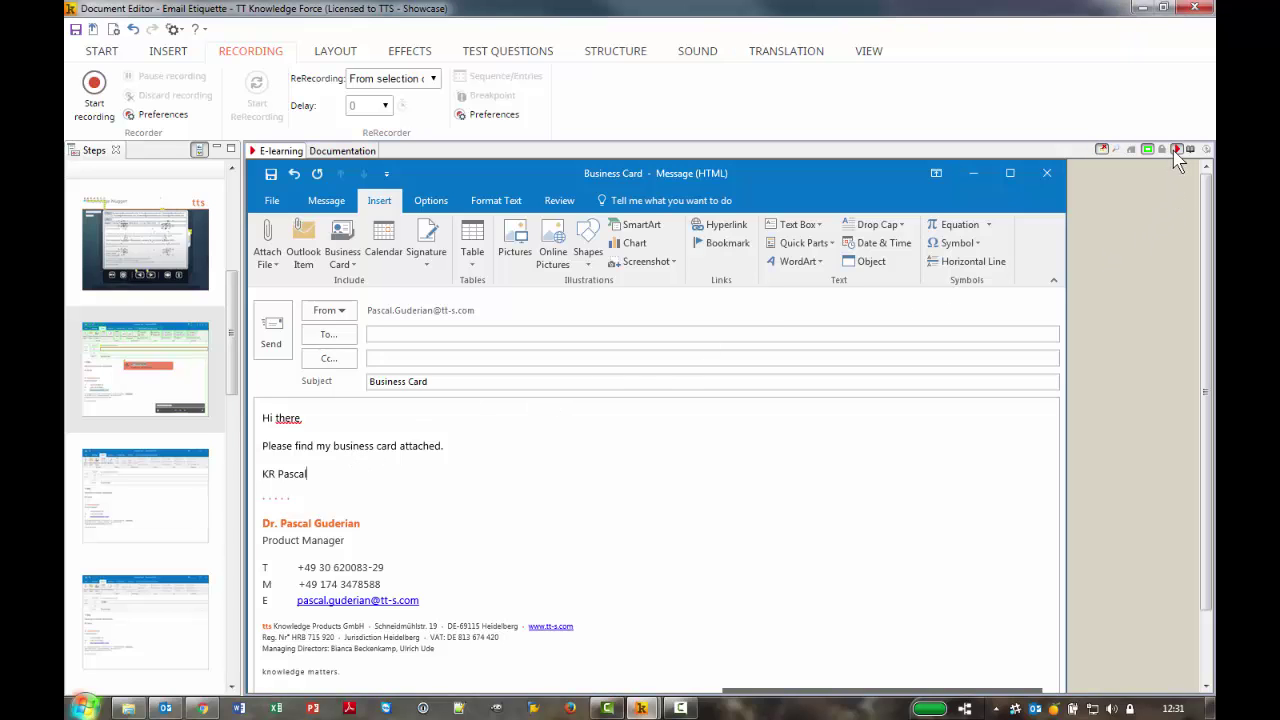
left_click_drag(240, 362, 240, 420)
left_click(143, 475)
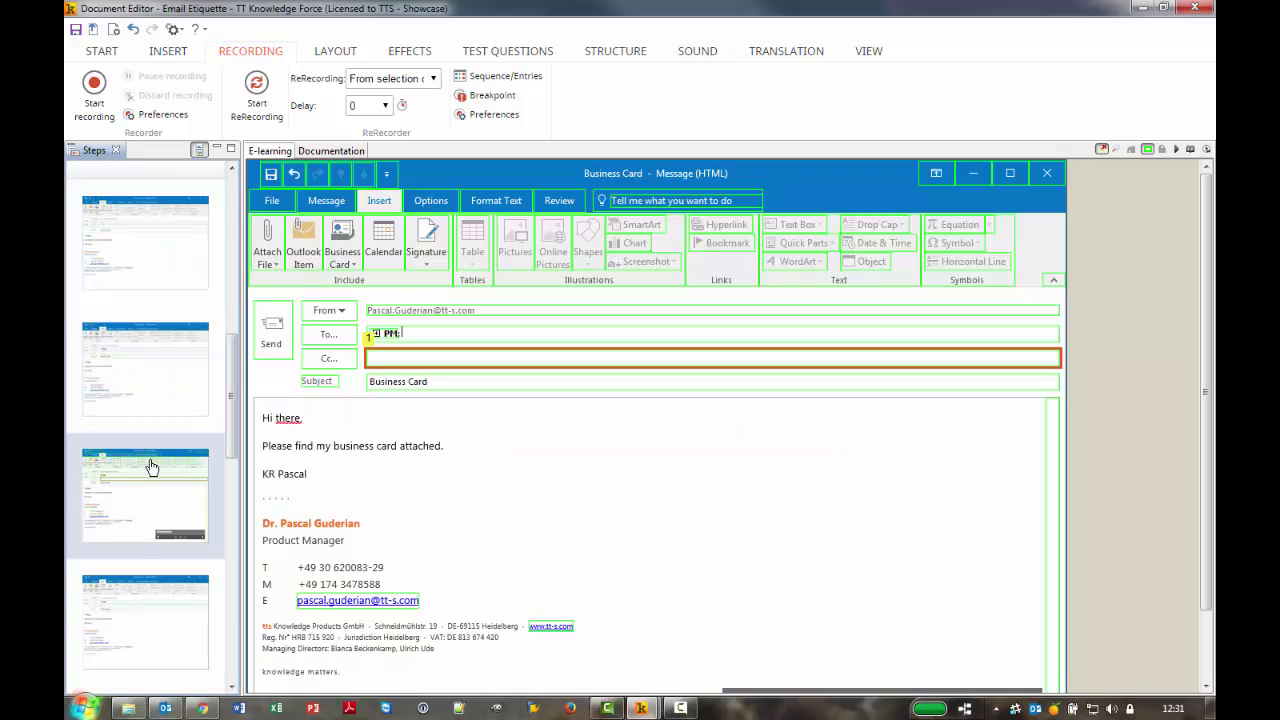
left_click(1147, 150)
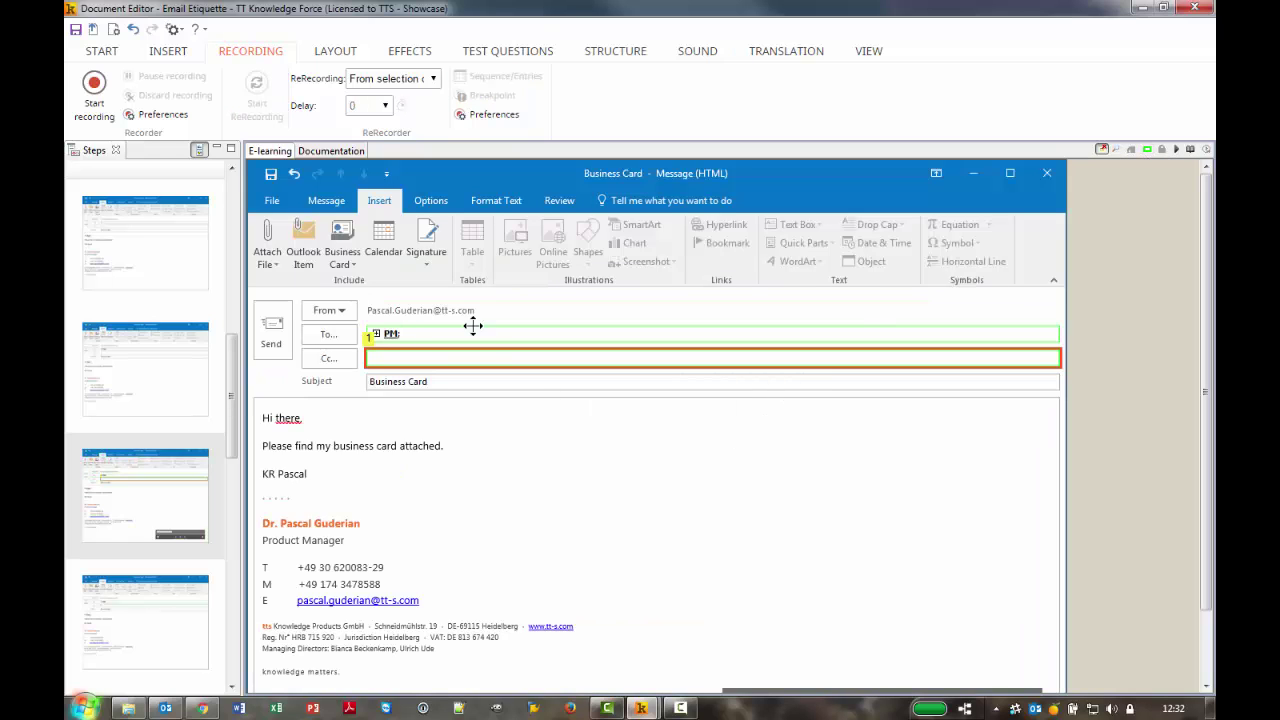
Add a highlight area covering the From, To, Cc and Subject header fields
right_click(527, 470)
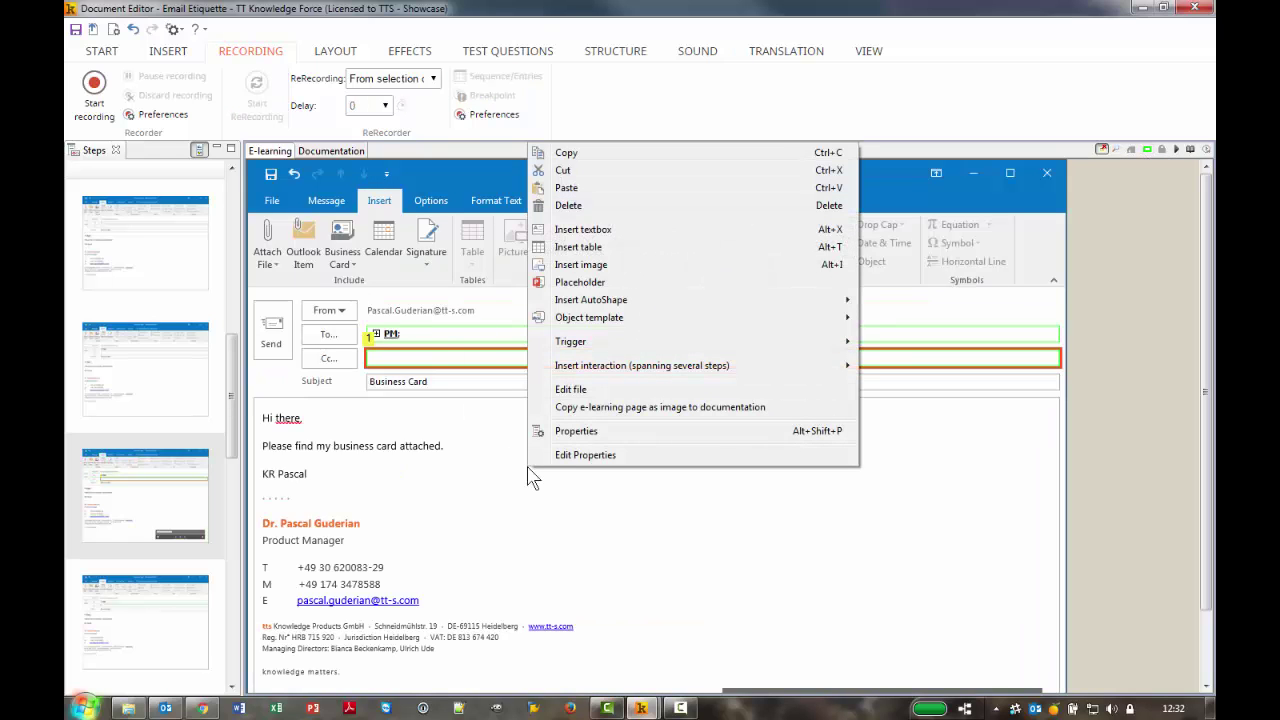
mouse_move(603, 317)
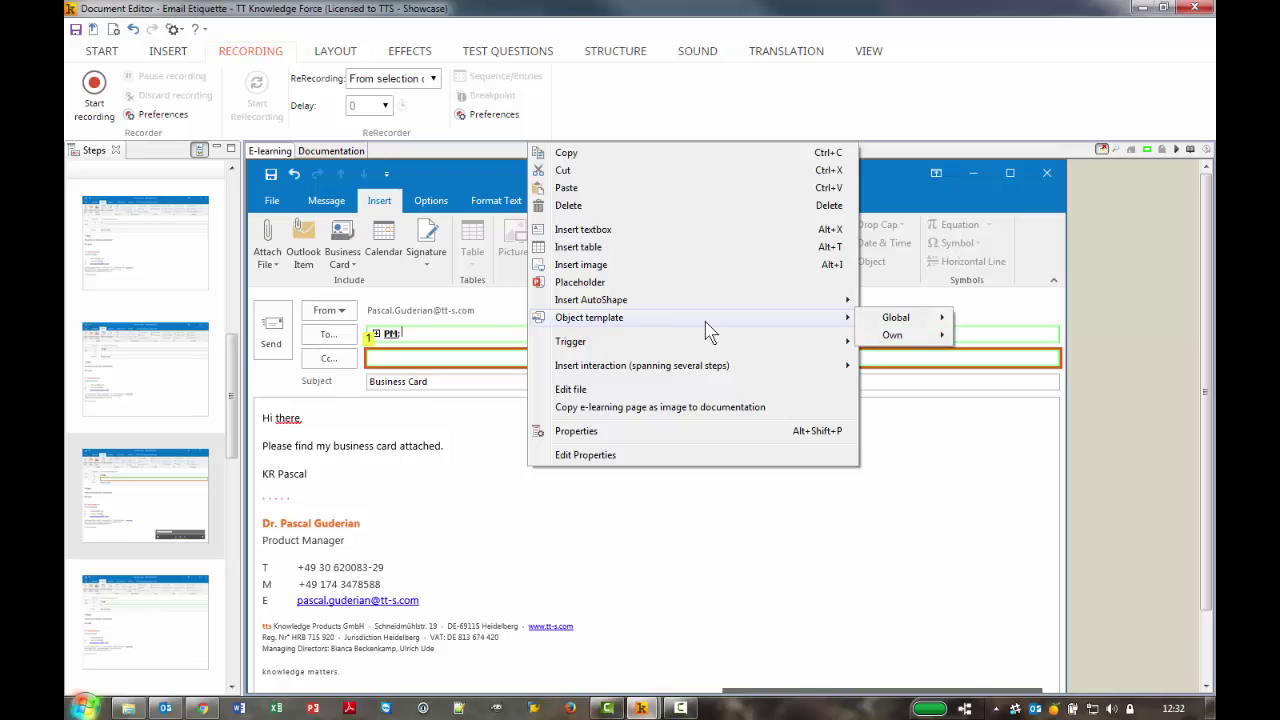
mouse_move(920, 320)
mouse_move(1000, 317)
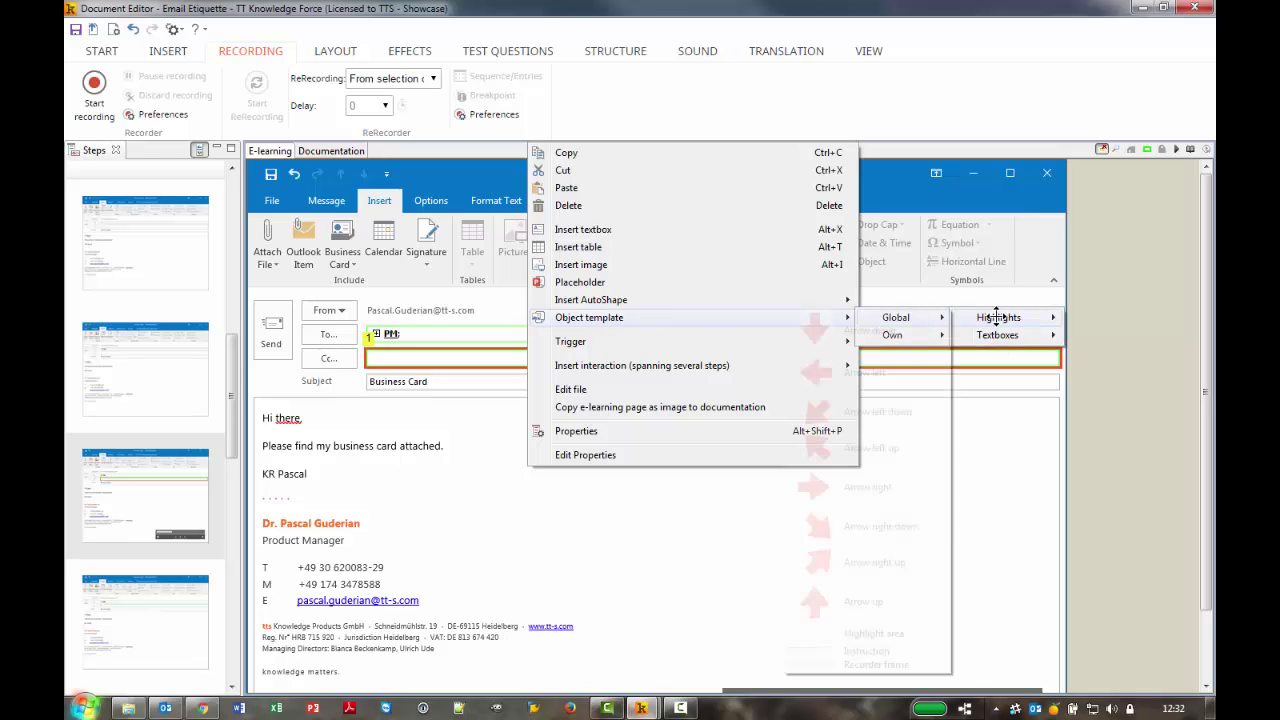
left_click(833, 638)
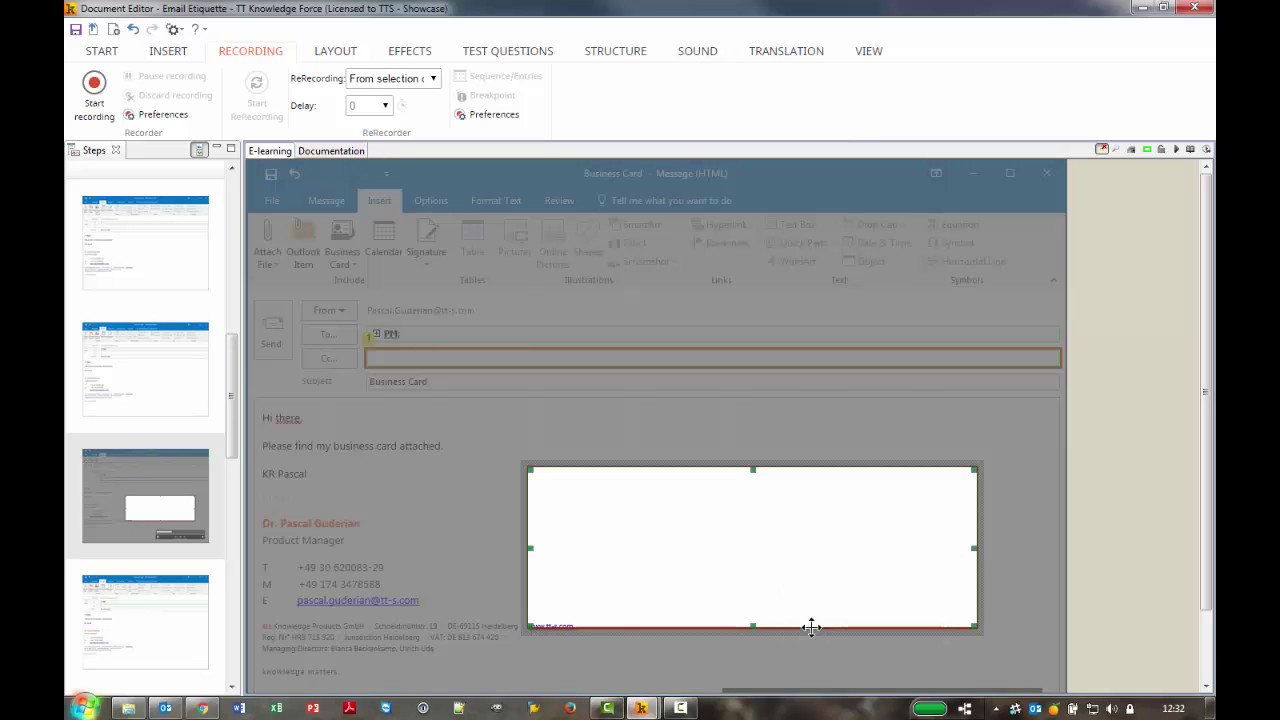
left_click_drag(714, 583, 437, 406)
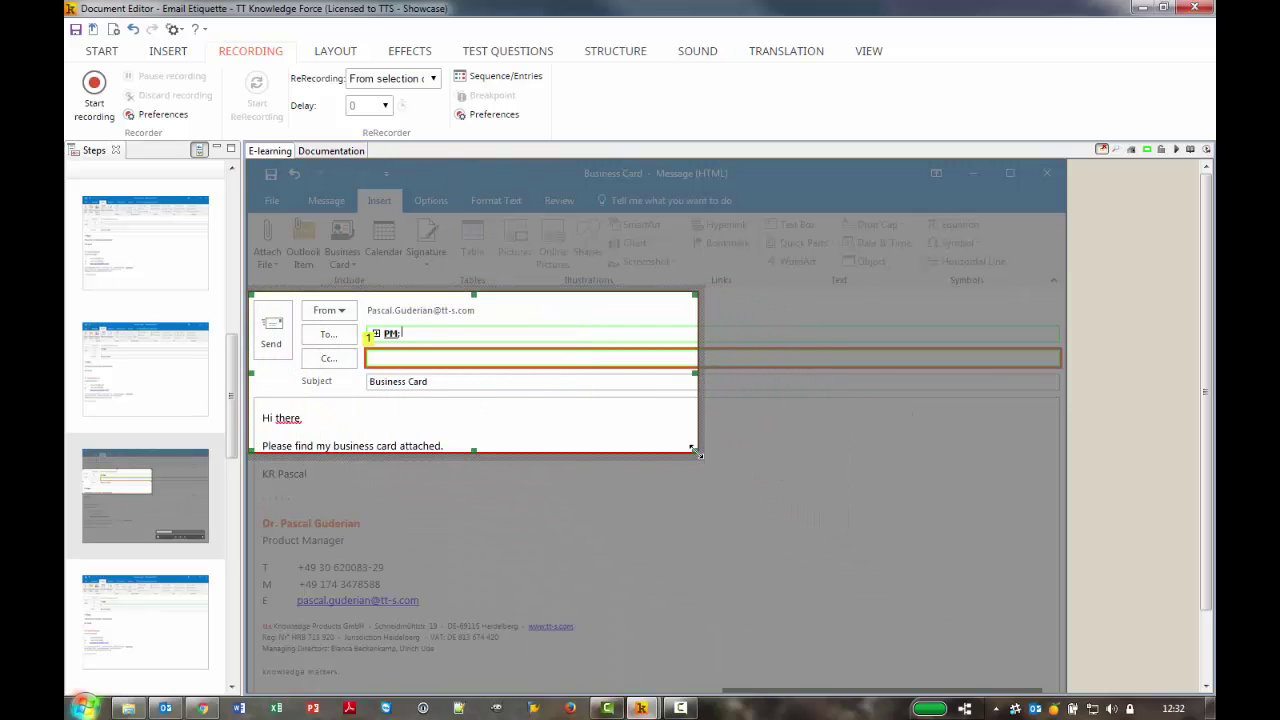
left_click_drag(697, 452, 1062, 398)
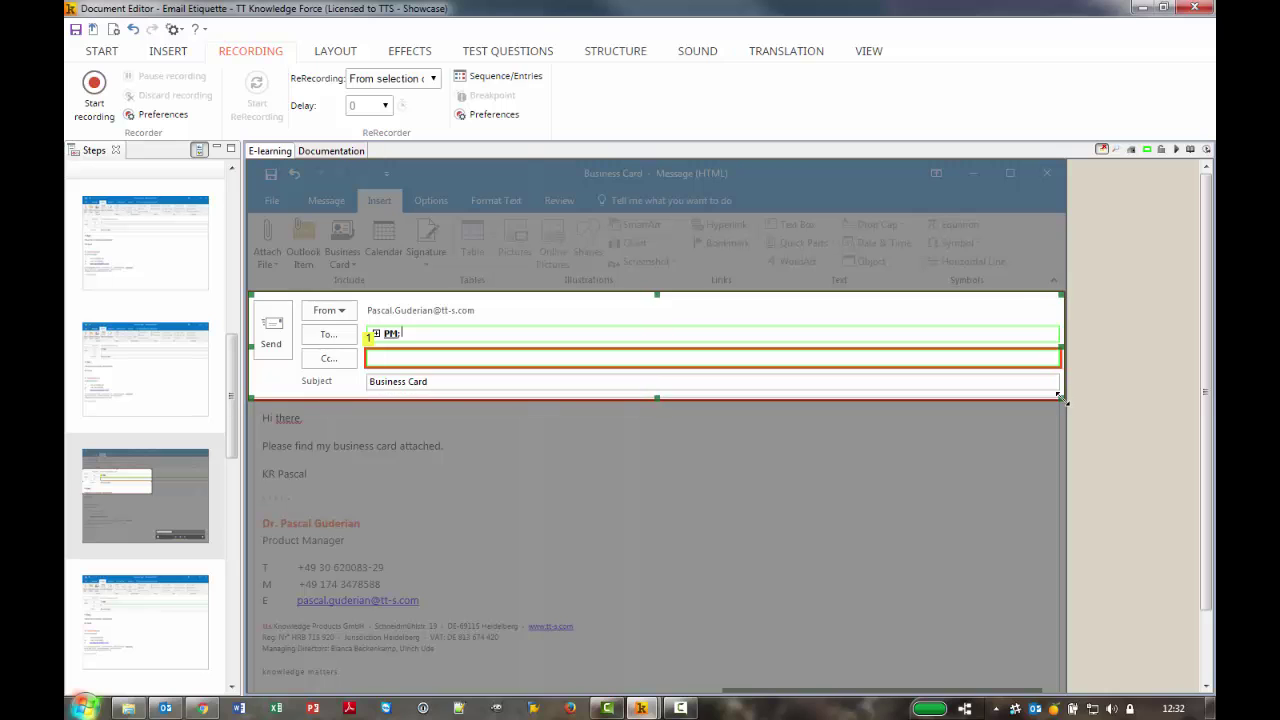
Give the header highlight a Fade in entrance of about 1540 ms and preview it
right_click(730, 282)
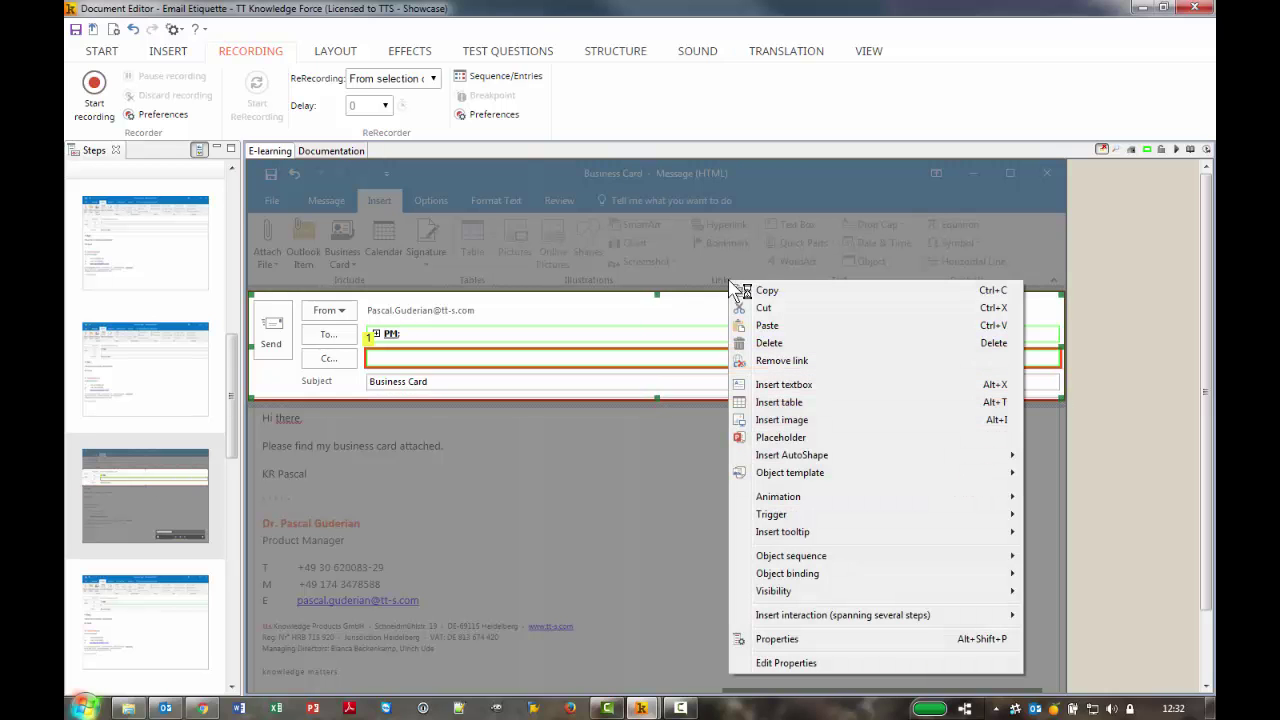
mouse_move(800, 497)
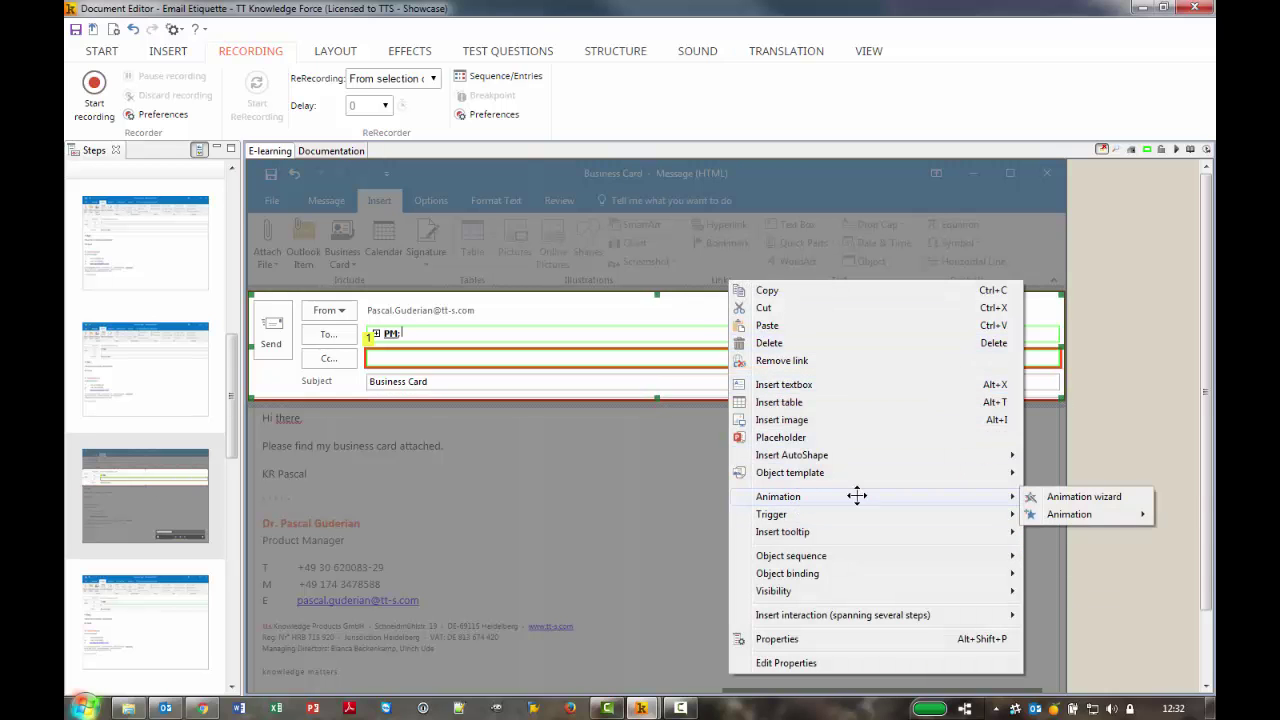
mouse_move(1090, 515)
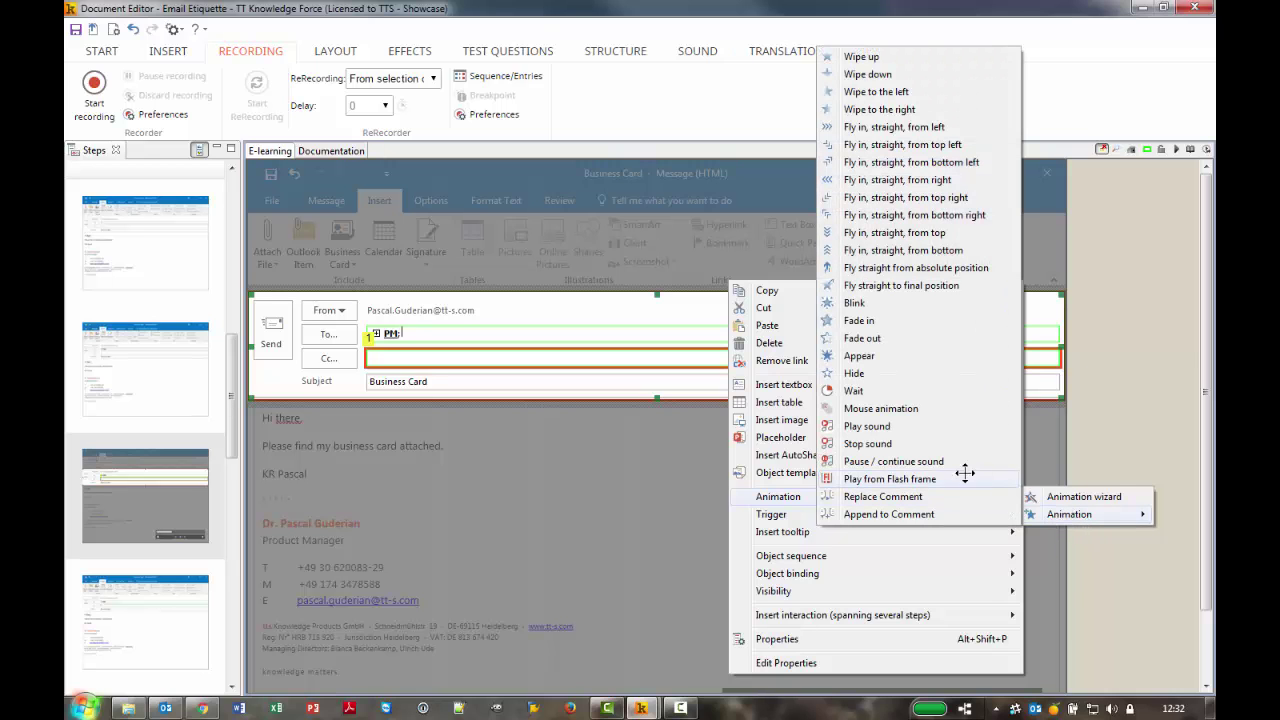
left_click(880, 321)
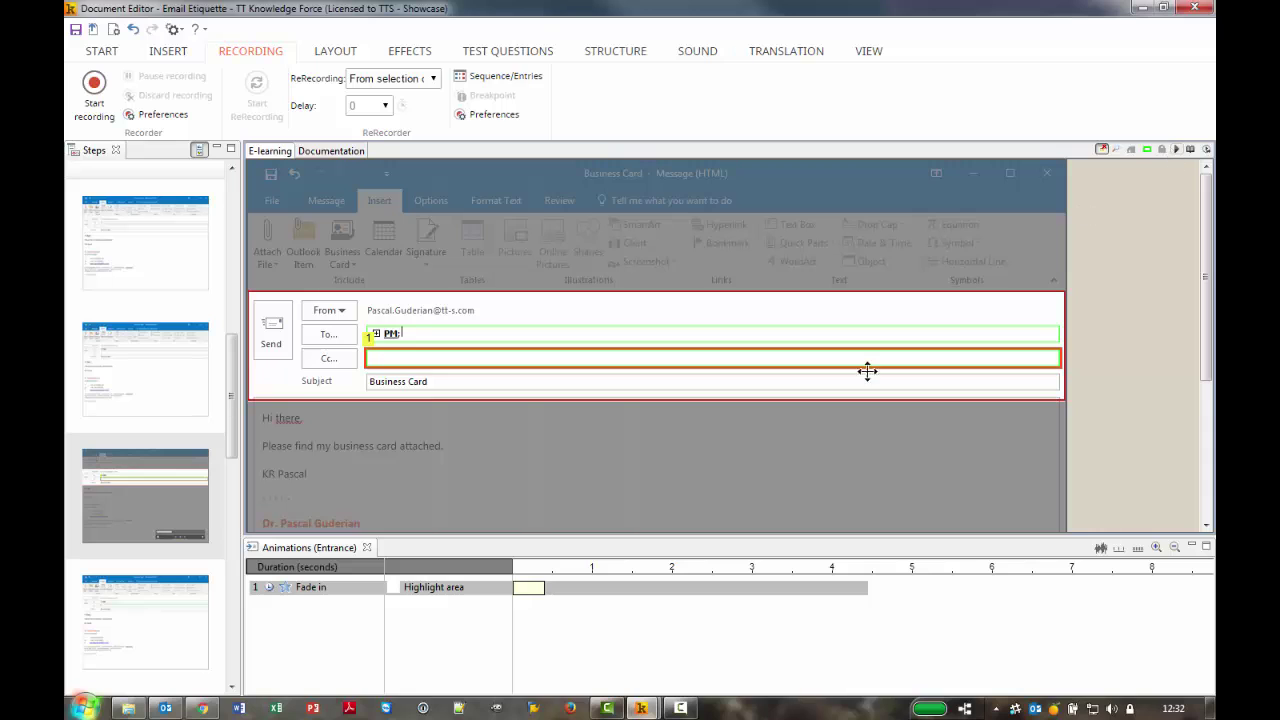
left_click(538, 588)
left_click_drag(544, 588, 634, 587)
left_click(1177, 149)
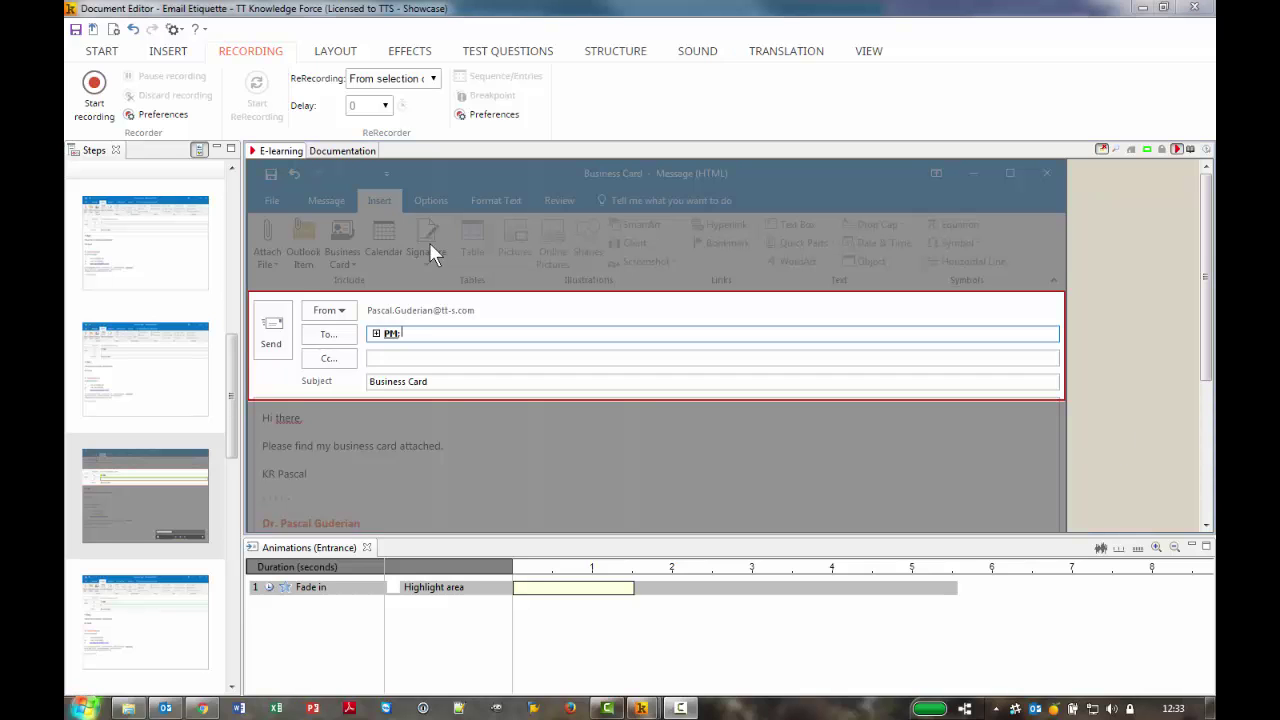
left_click(1177, 149)
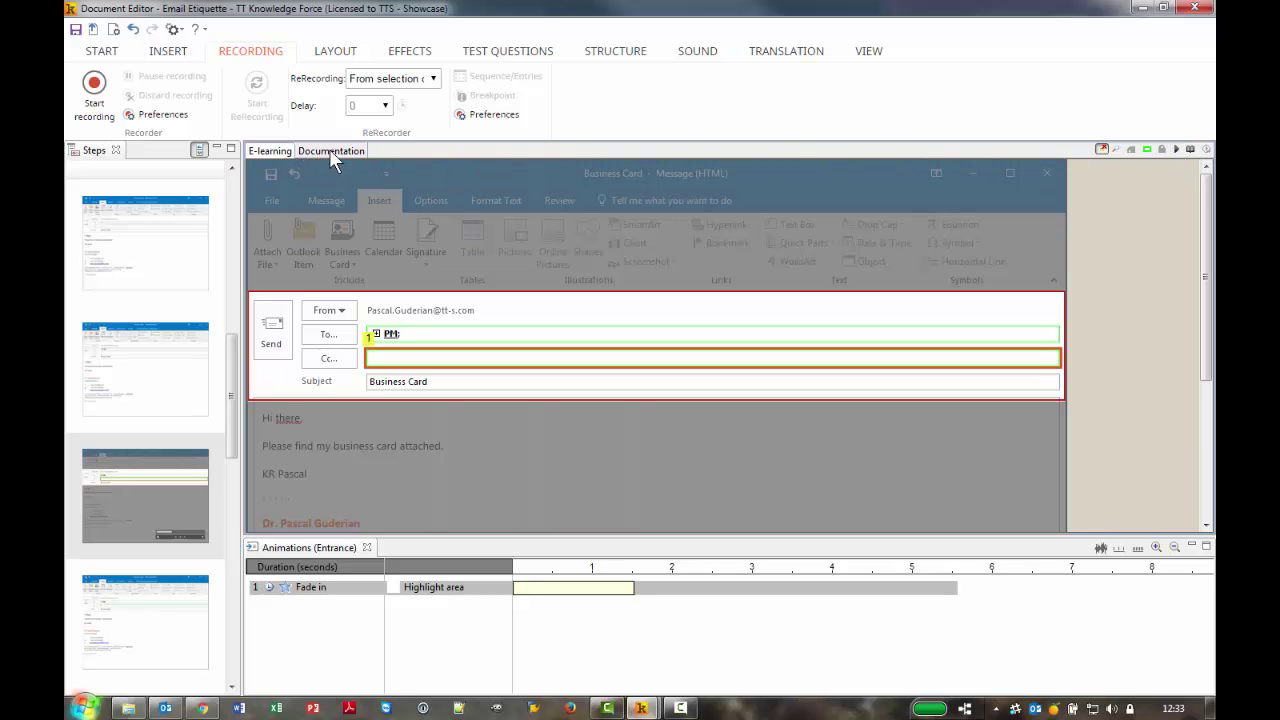
left_click(331, 153)
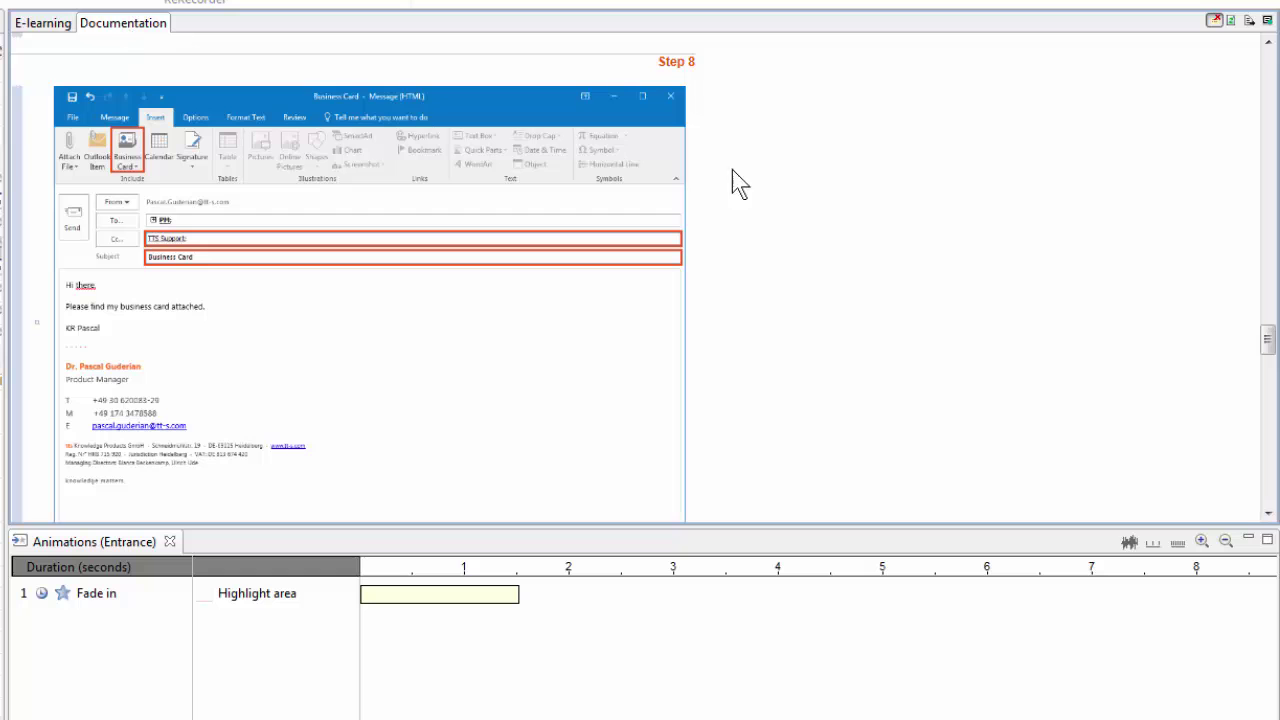
left_click_drag(1265, 342, 1270, 434)
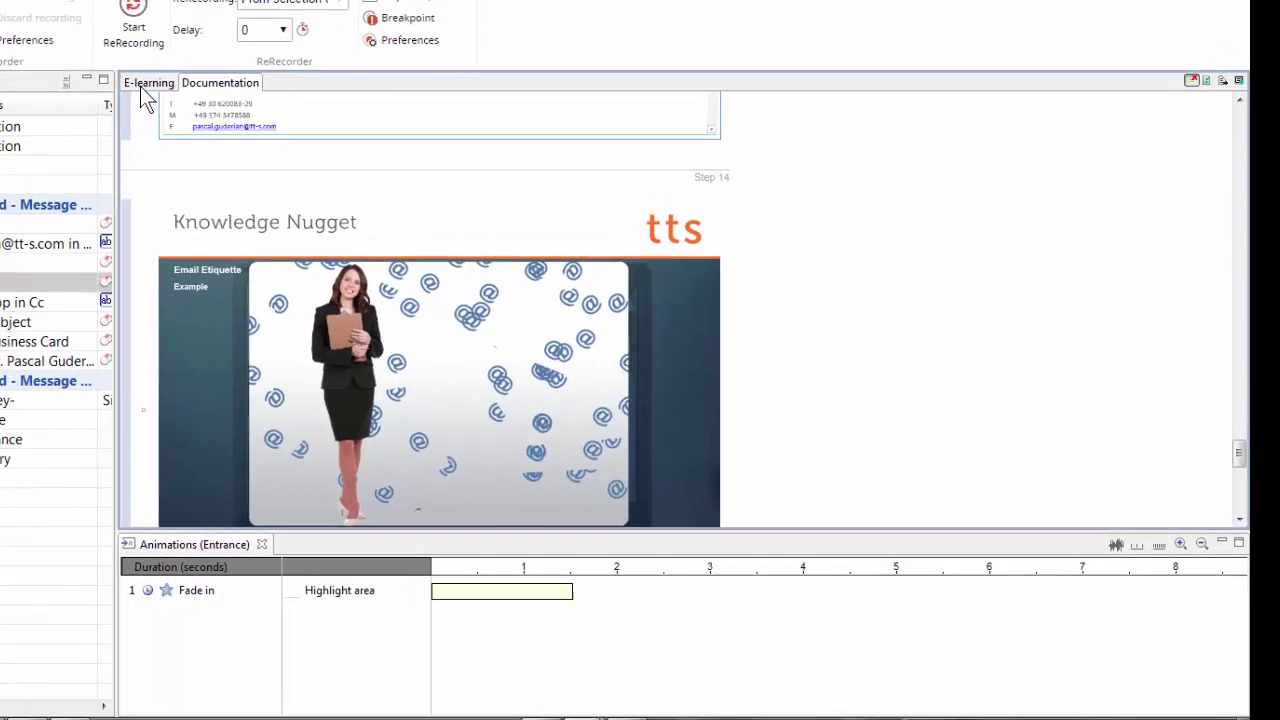
left_click(42, 22)
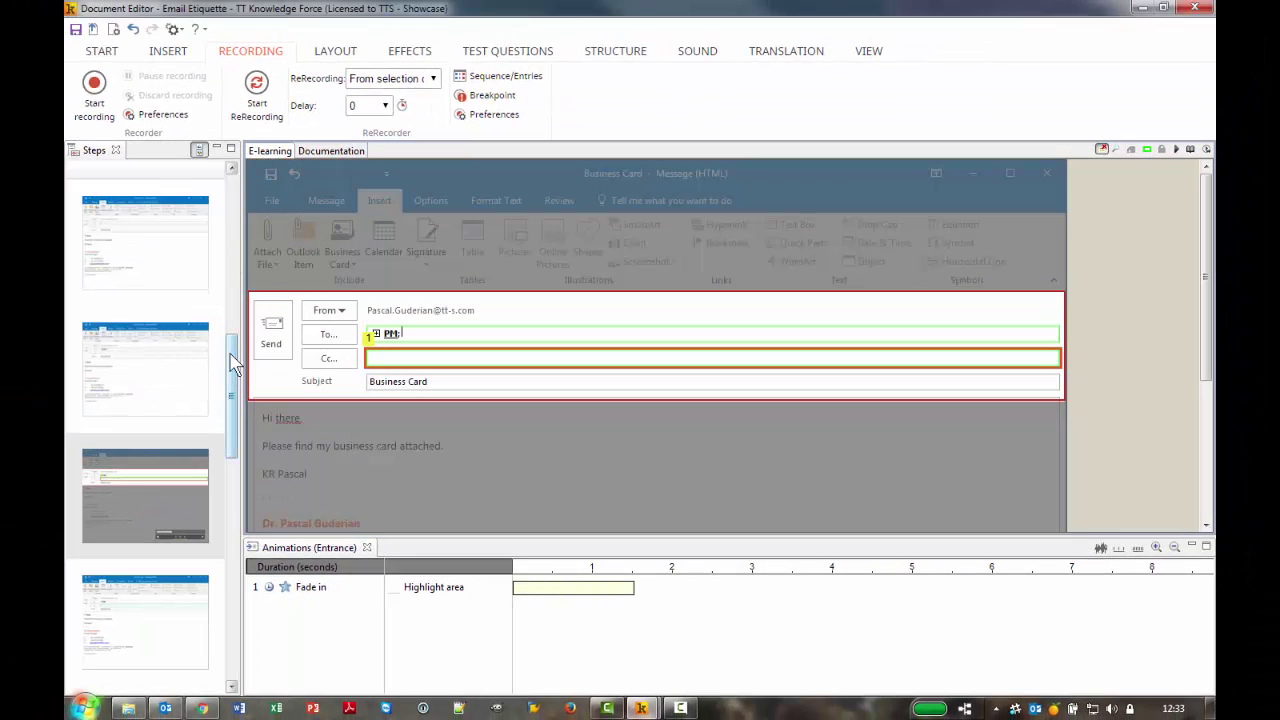
left_click_drag(234, 357, 234, 533)
scroll(190, 563, "down", 1)
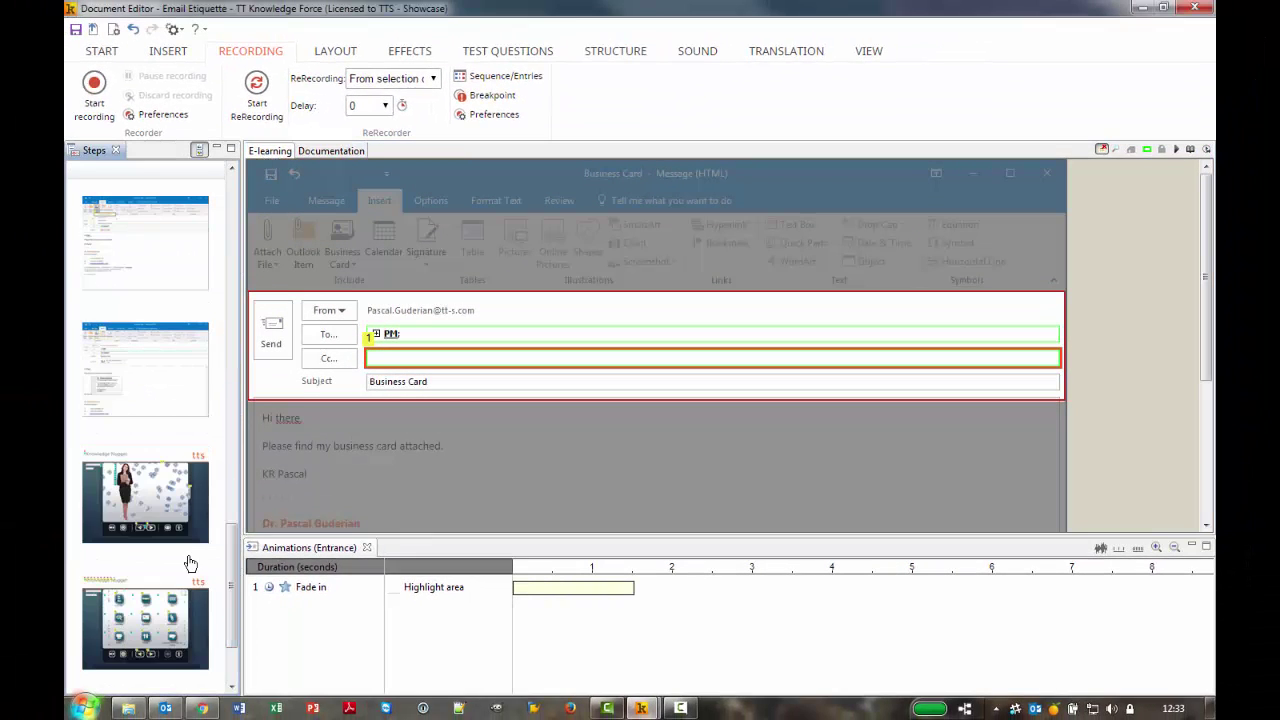
Preview the final 'At a glance' step, checking its To, Cc, Bcc popup, then stop the preview
left_click(155, 628)
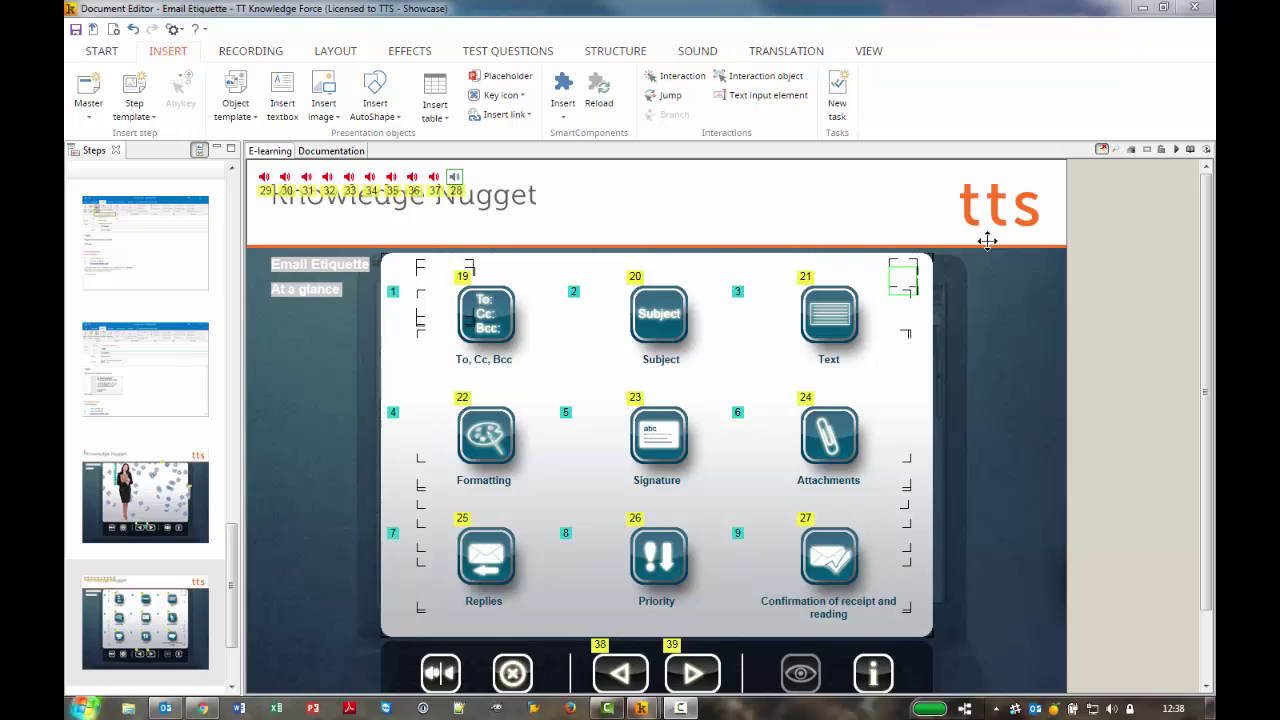
left_click(1177, 150)
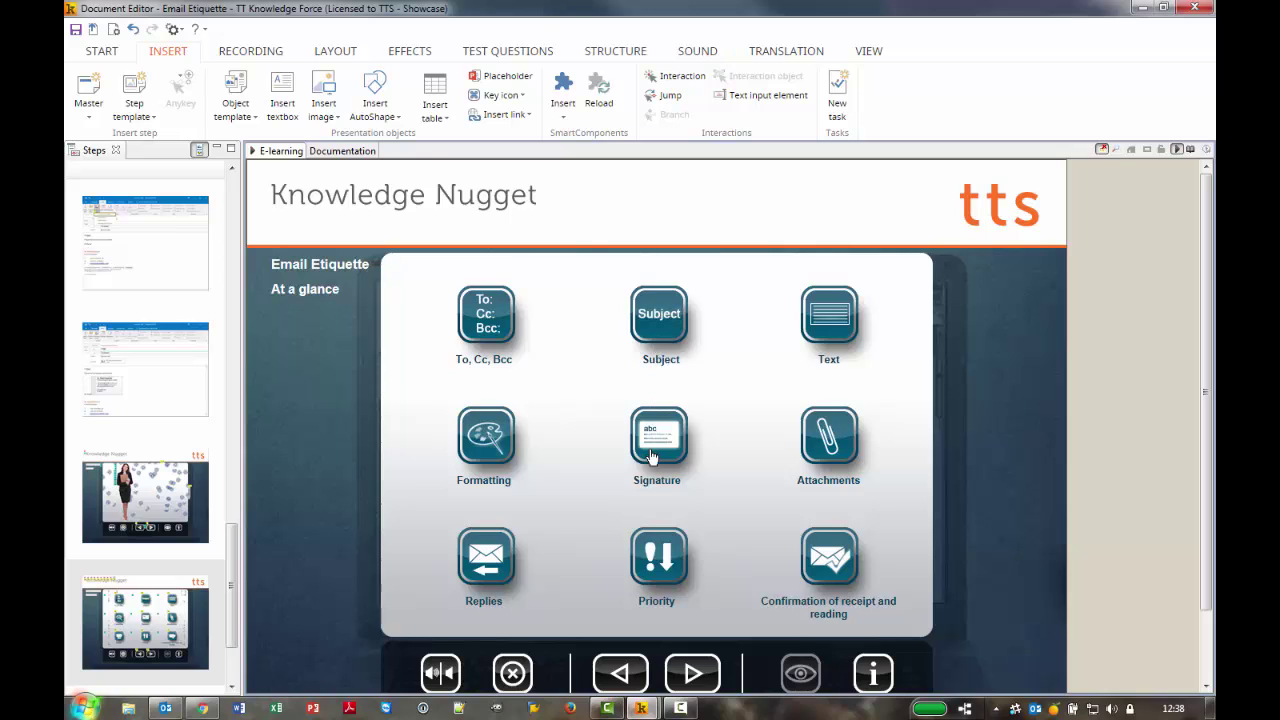
left_click(495, 322)
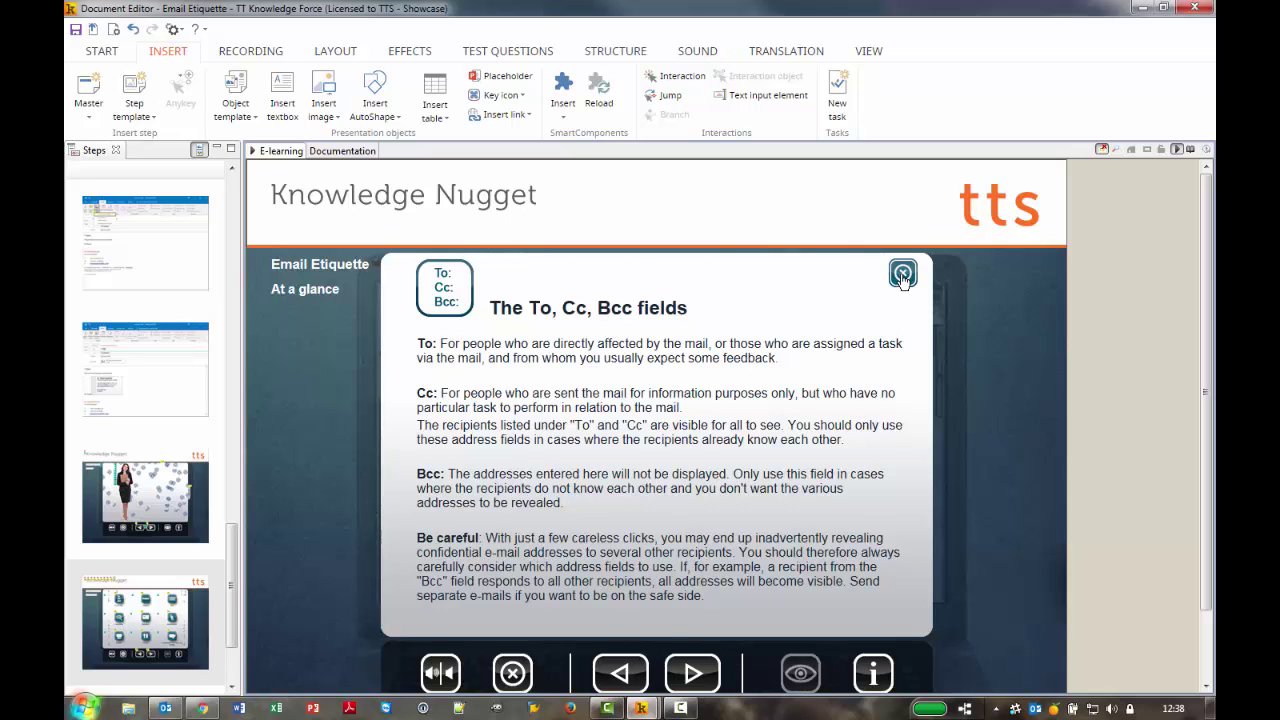
left_click(902, 275)
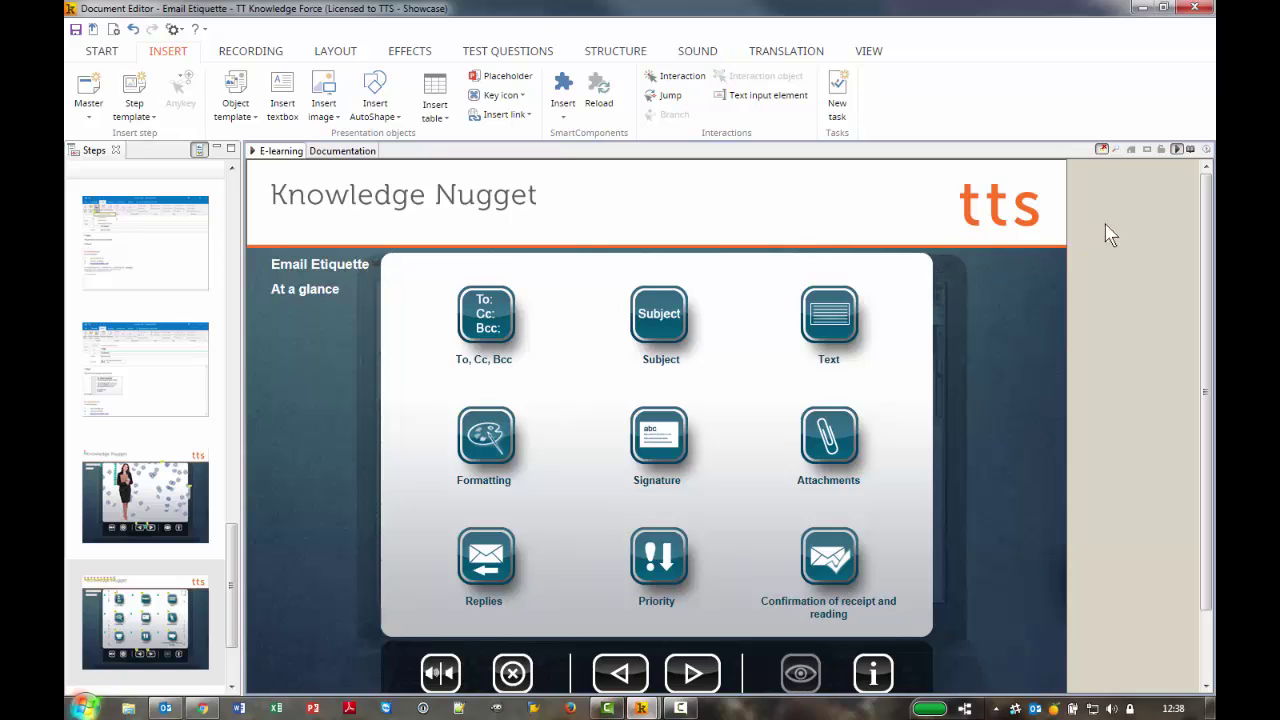
left_click(1177, 149)
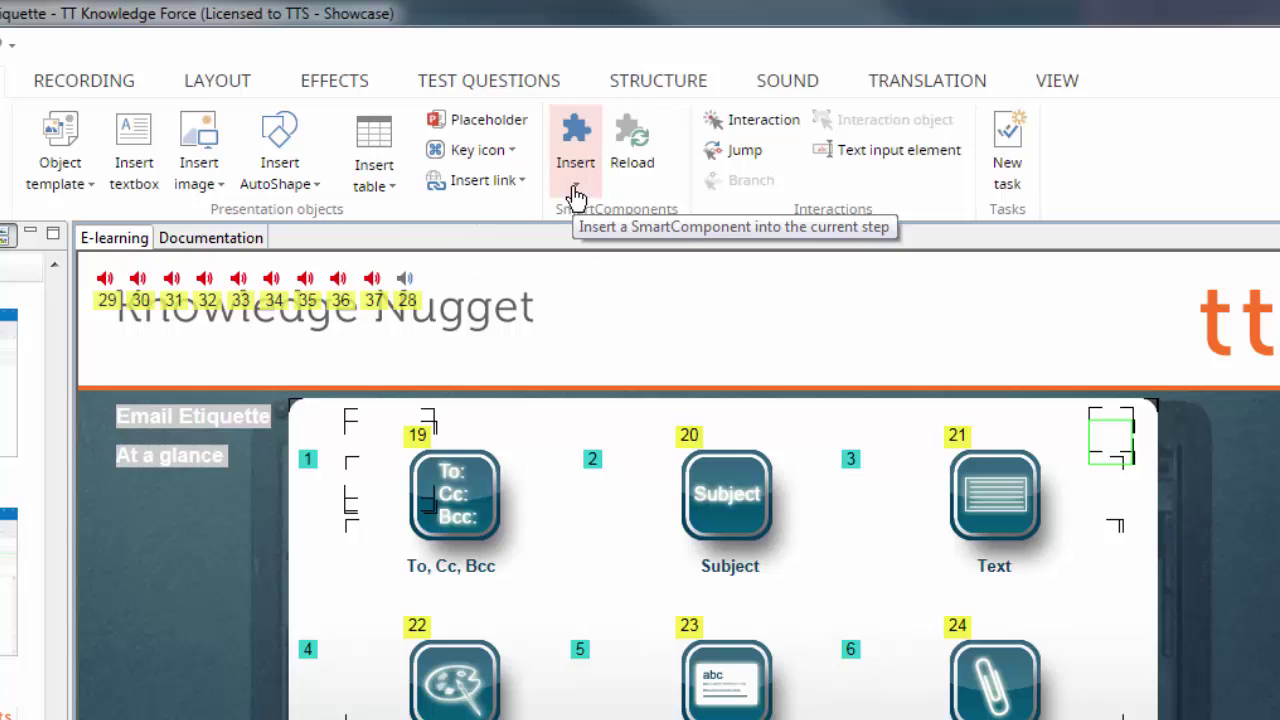
Insert a HoverPulse animation SmartComponent 98 px wide using the picture Button.png
left_click(576, 190)
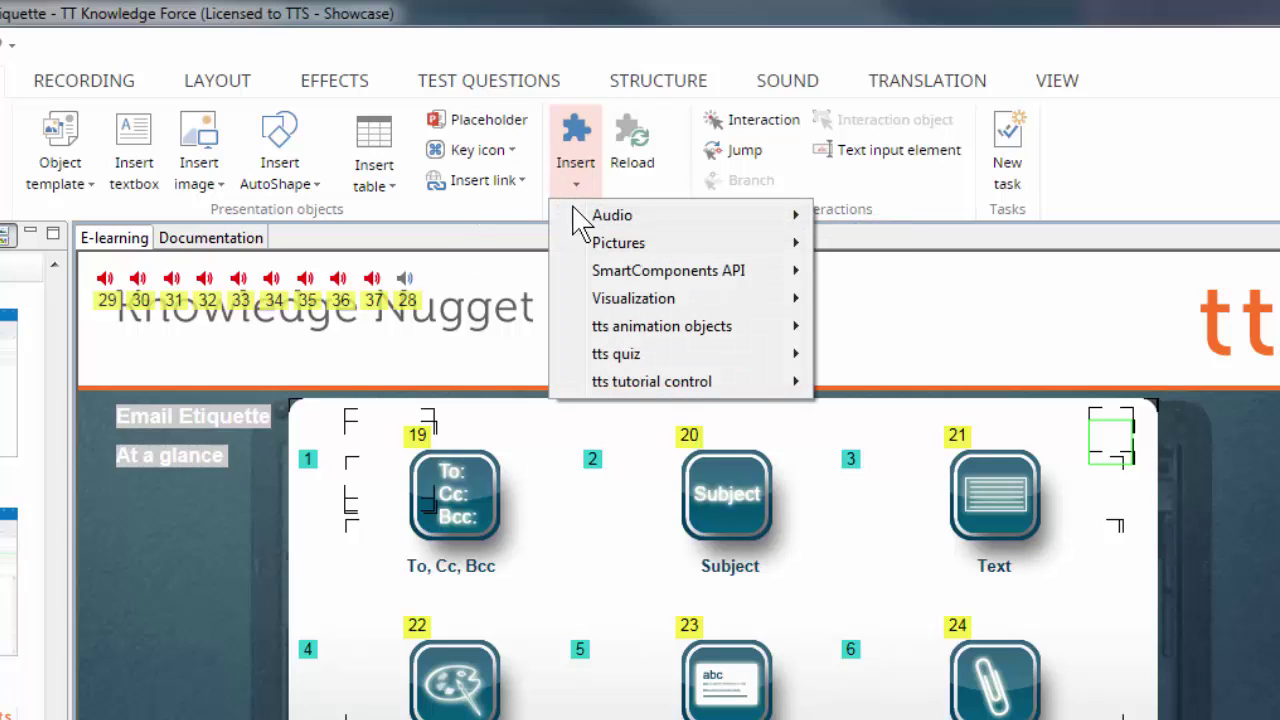
mouse_move(597, 334)
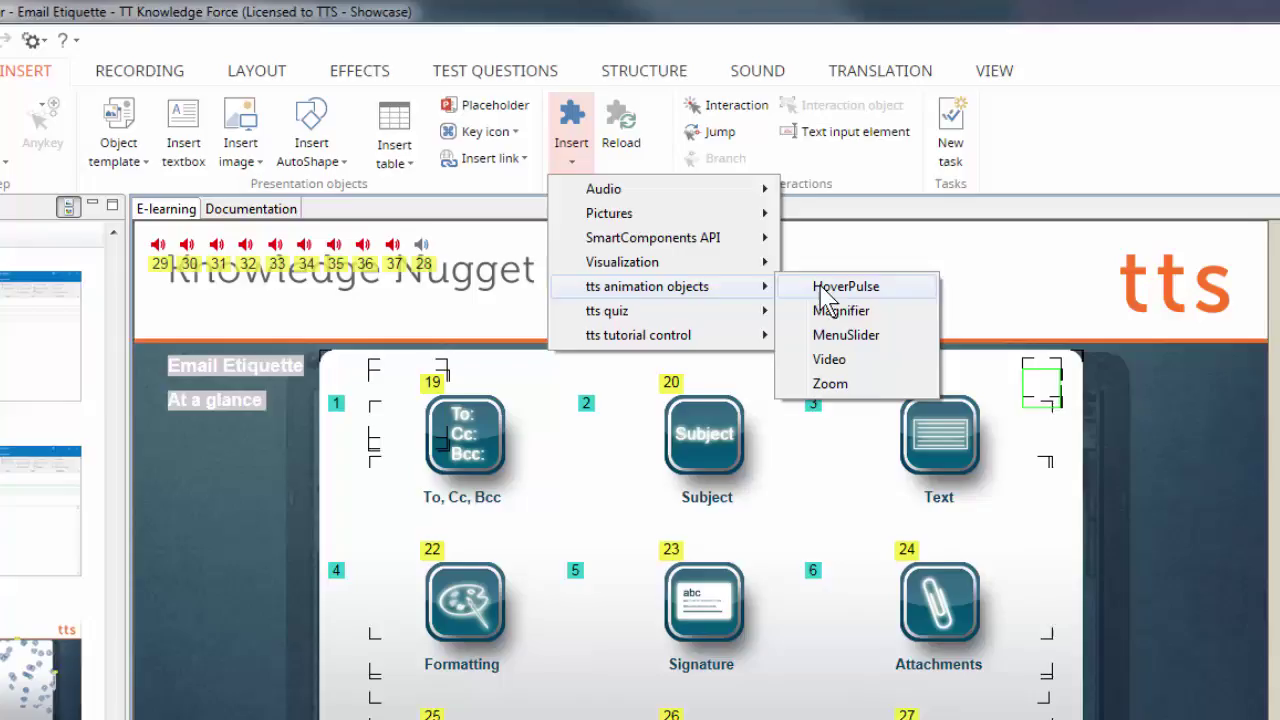
left_click(868, 330)
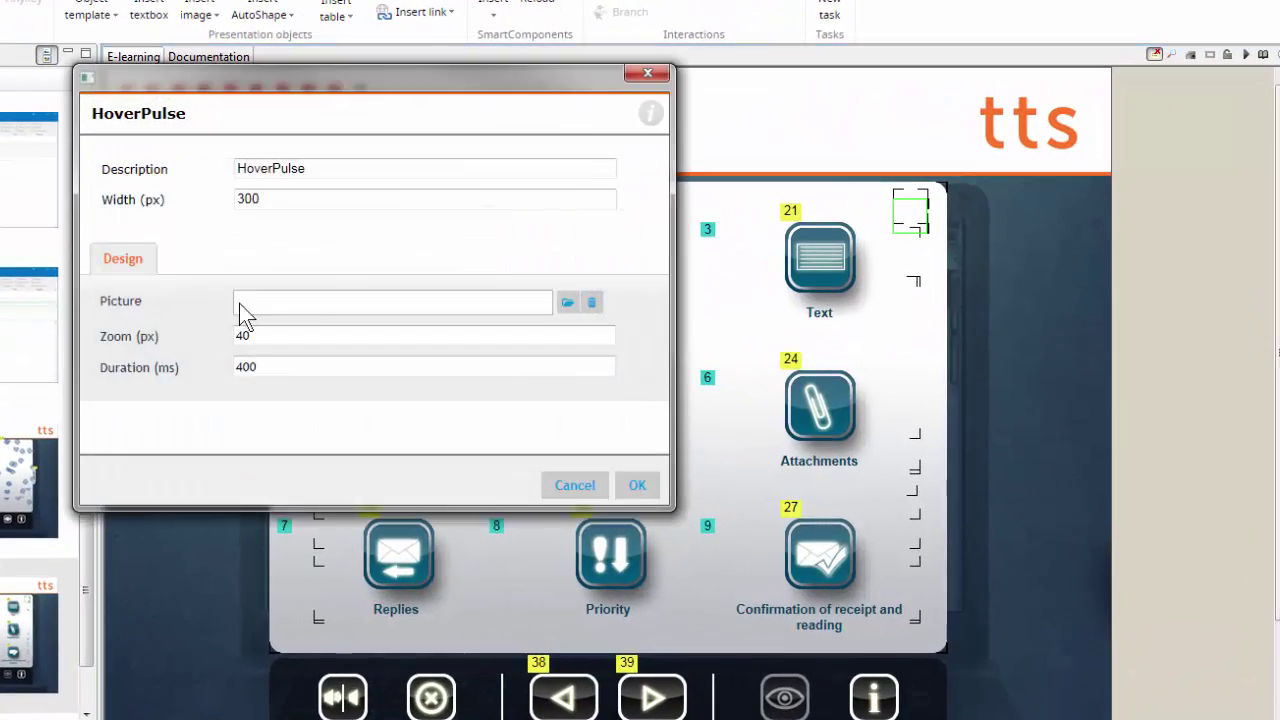
key("Tab")
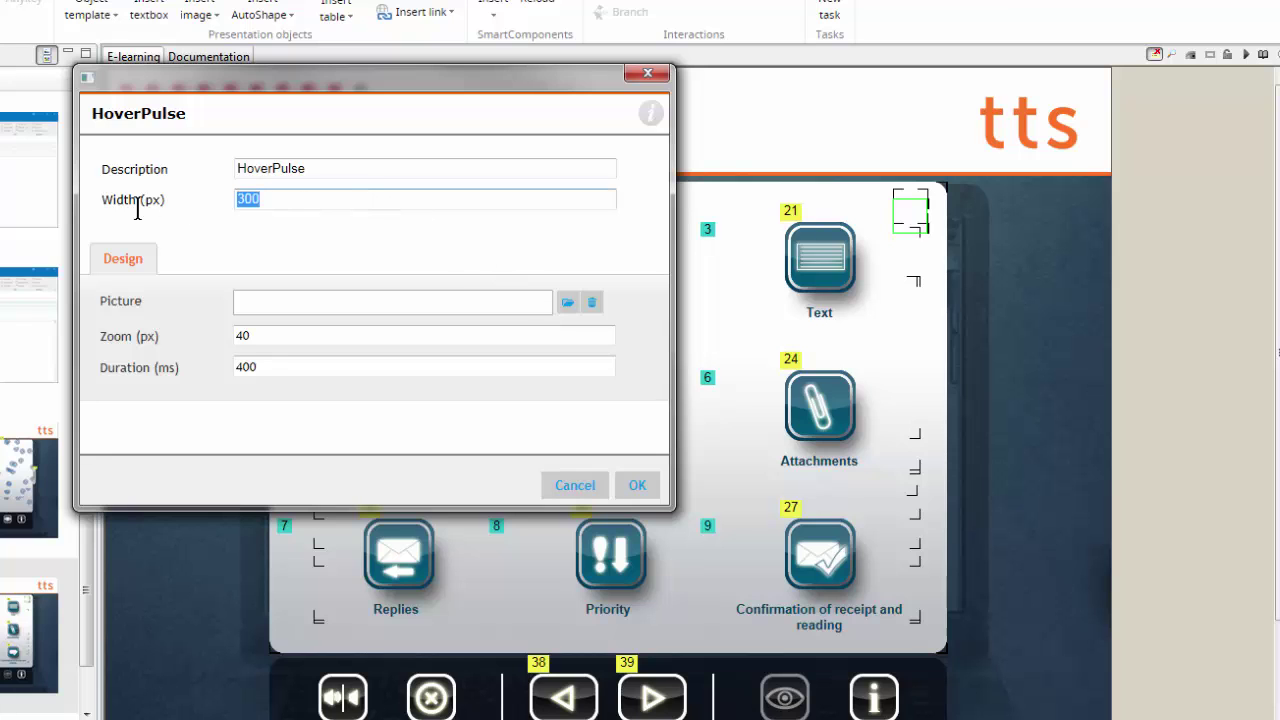
type("98")
left_click(567, 302)
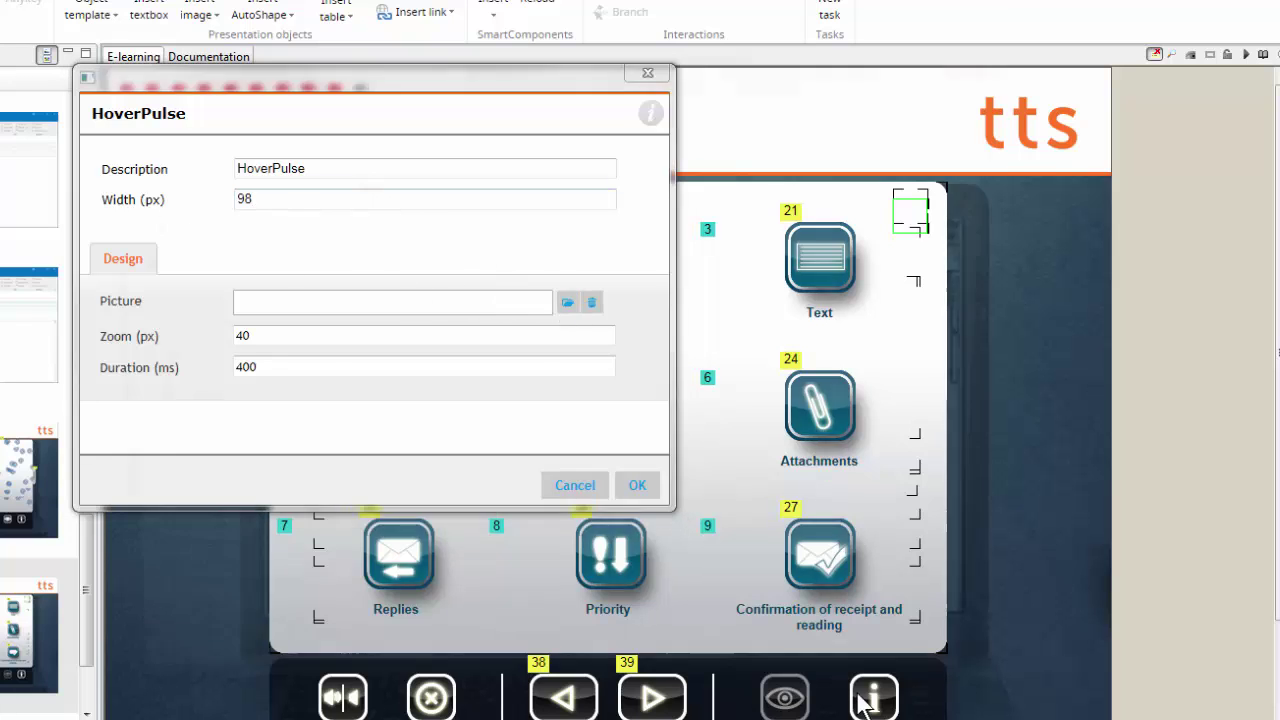
left_click(372, 182)
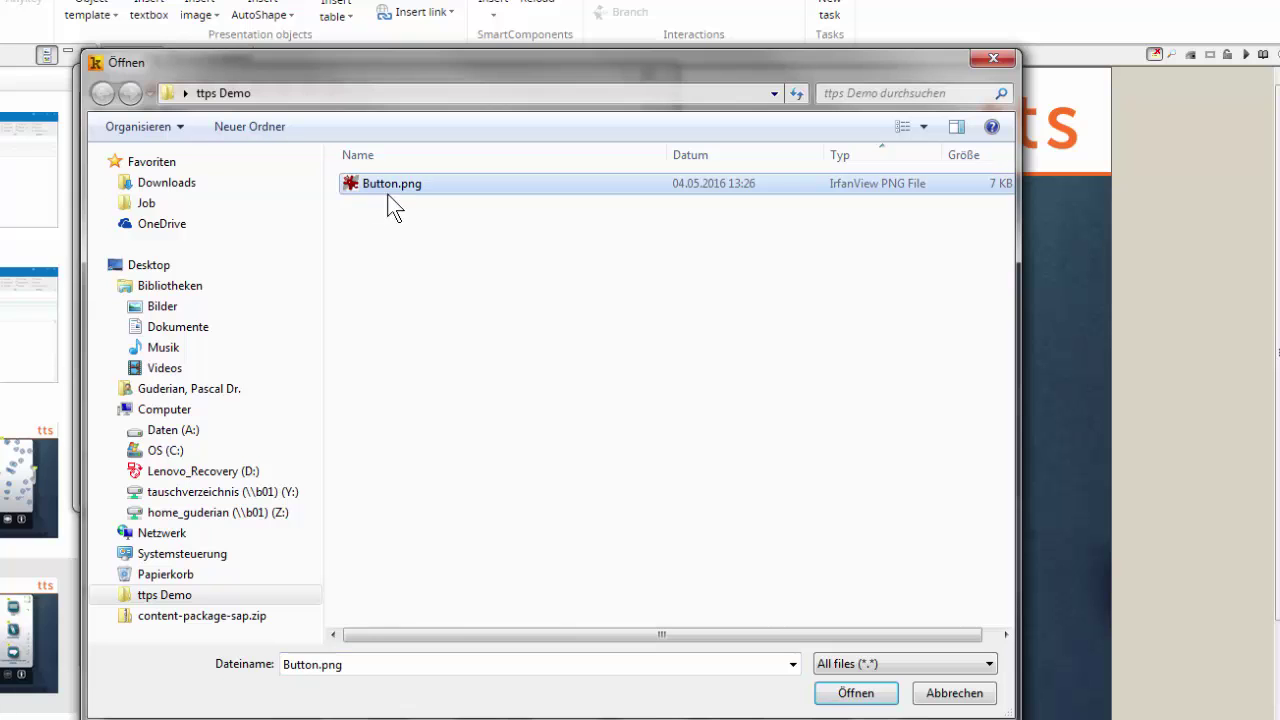
left_click(843, 697)
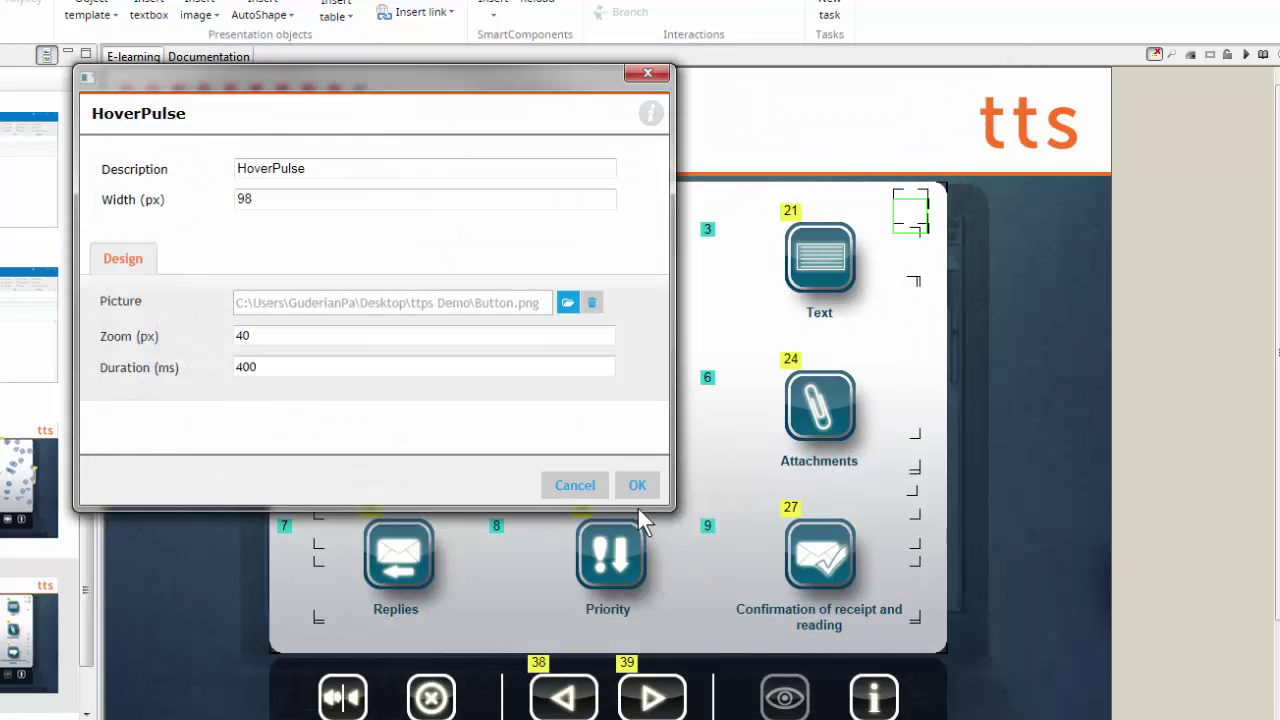
left_click(641, 486)
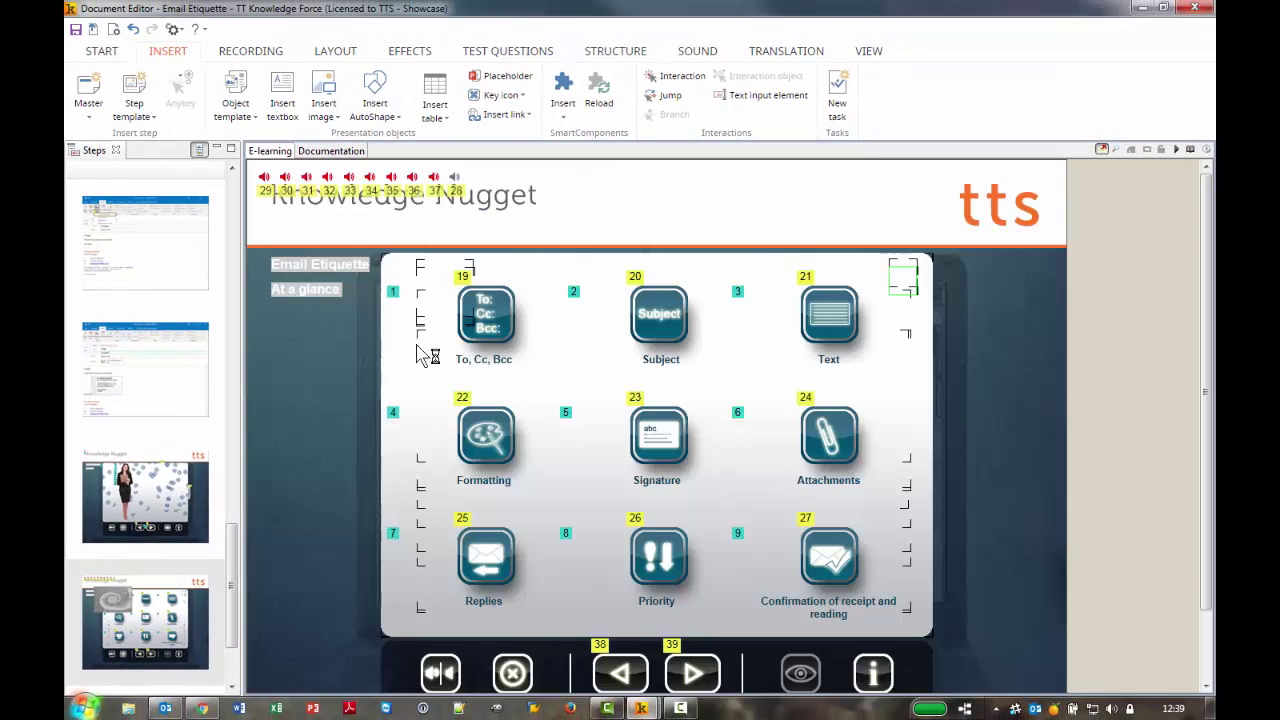
Place the HoverPulse over the To, Cc, Bcc icon, preview it, then select the Introduction step
left_click_drag(420, 355, 487, 327)
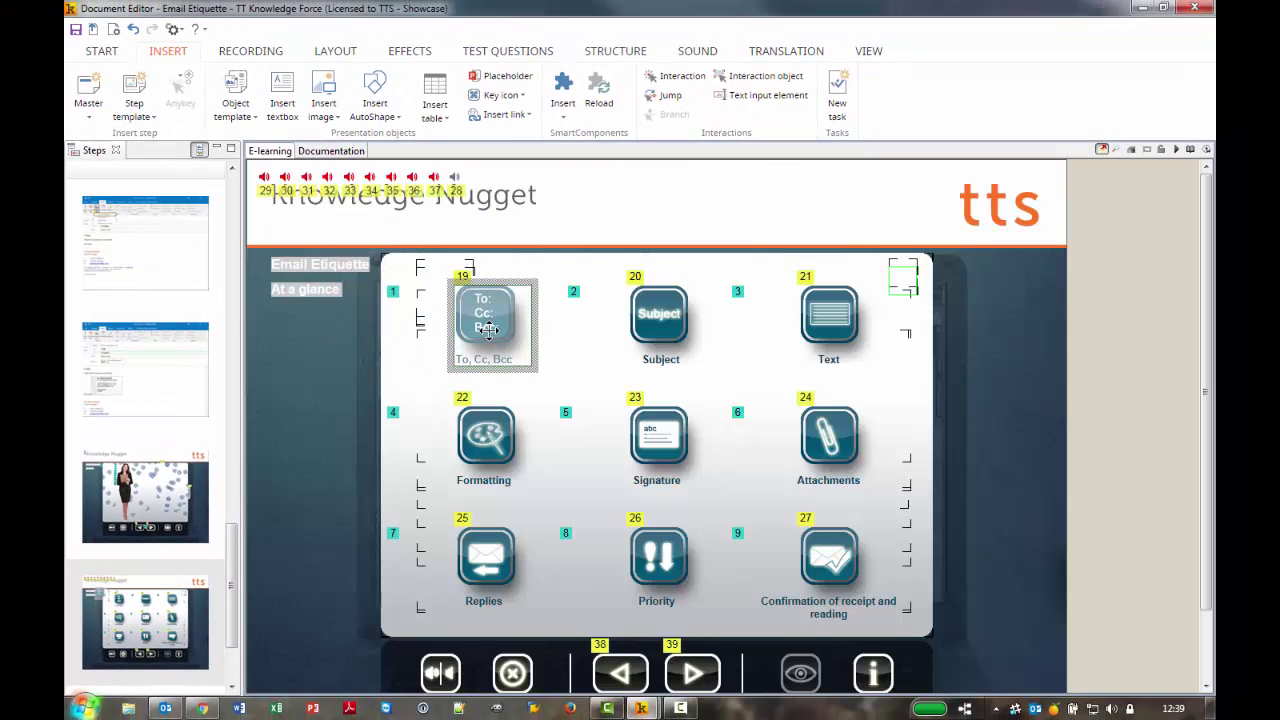
left_click(1176, 148)
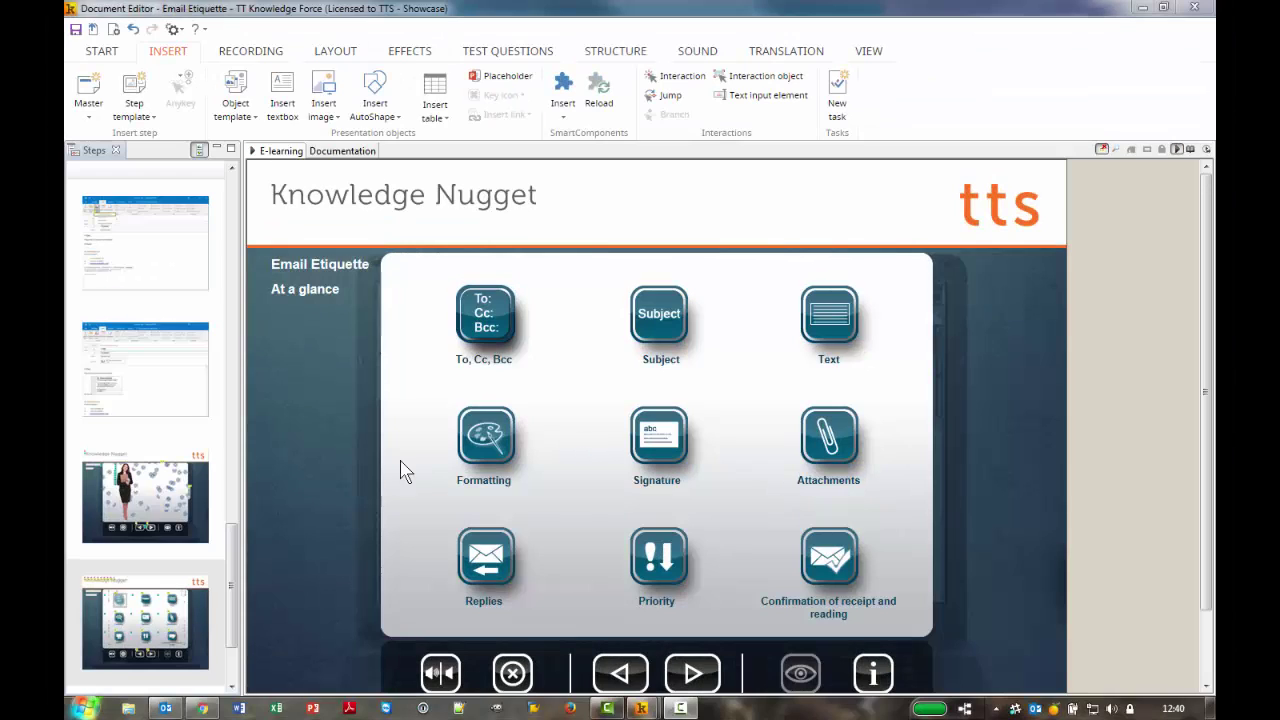
left_click_drag(231, 562, 230, 245)
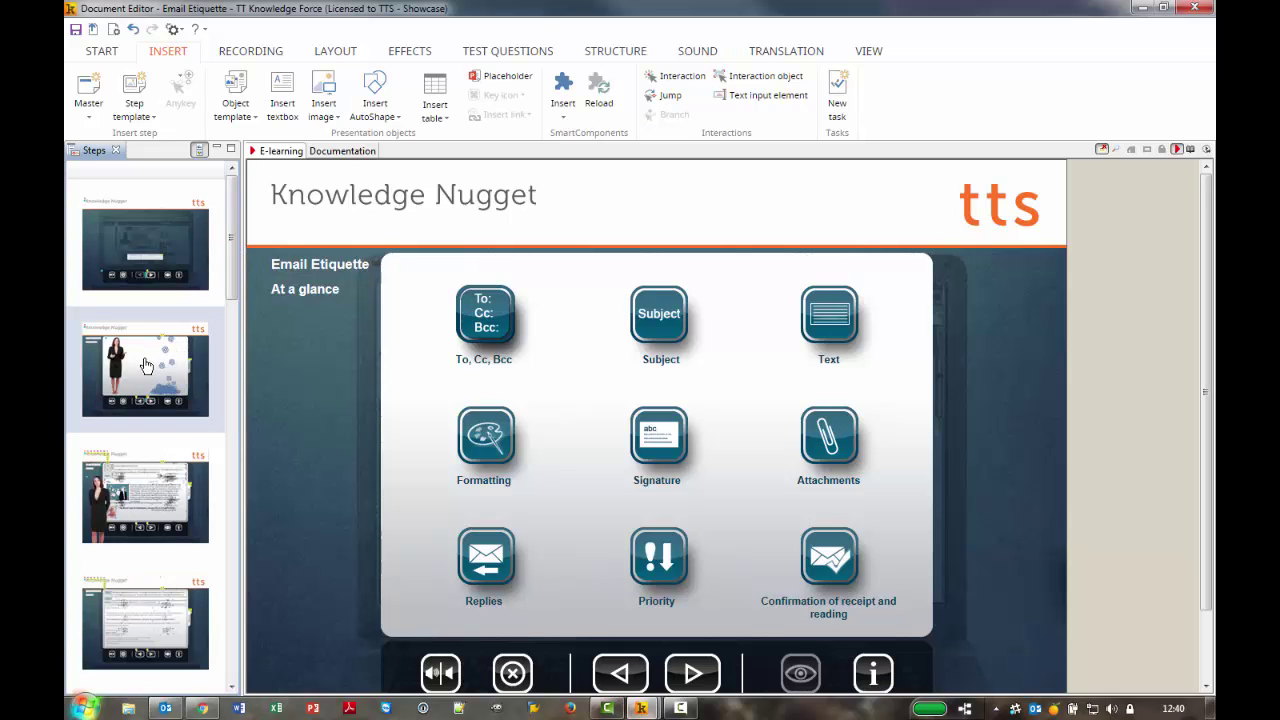
left_click(145, 366)
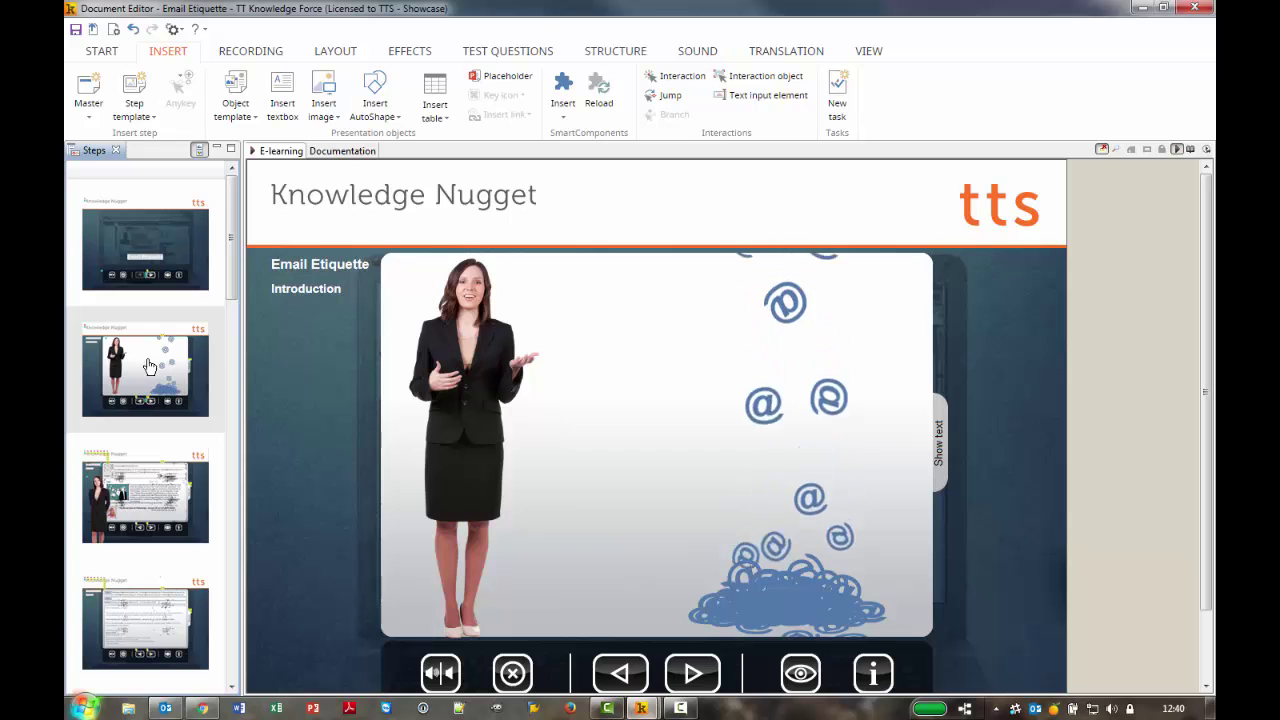
Stop the Introduction step preview and show the SOUND ribbon tools
key("Escape")
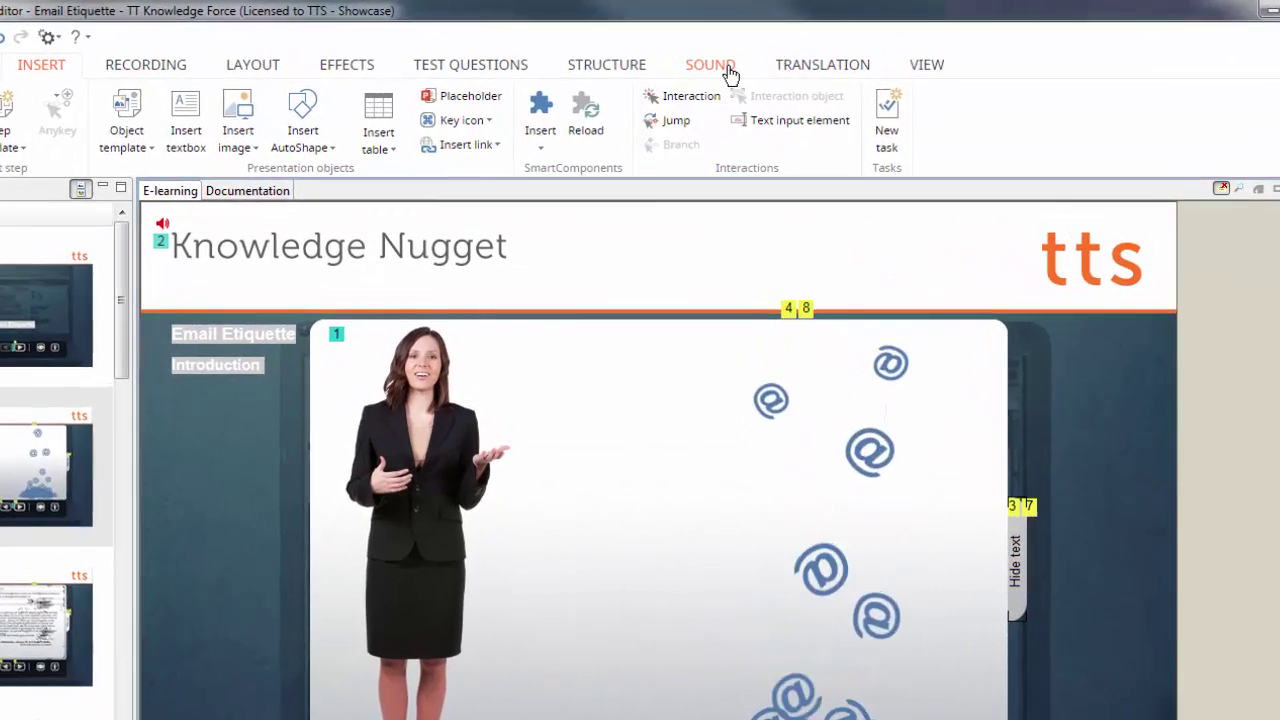
left_click(712, 66)
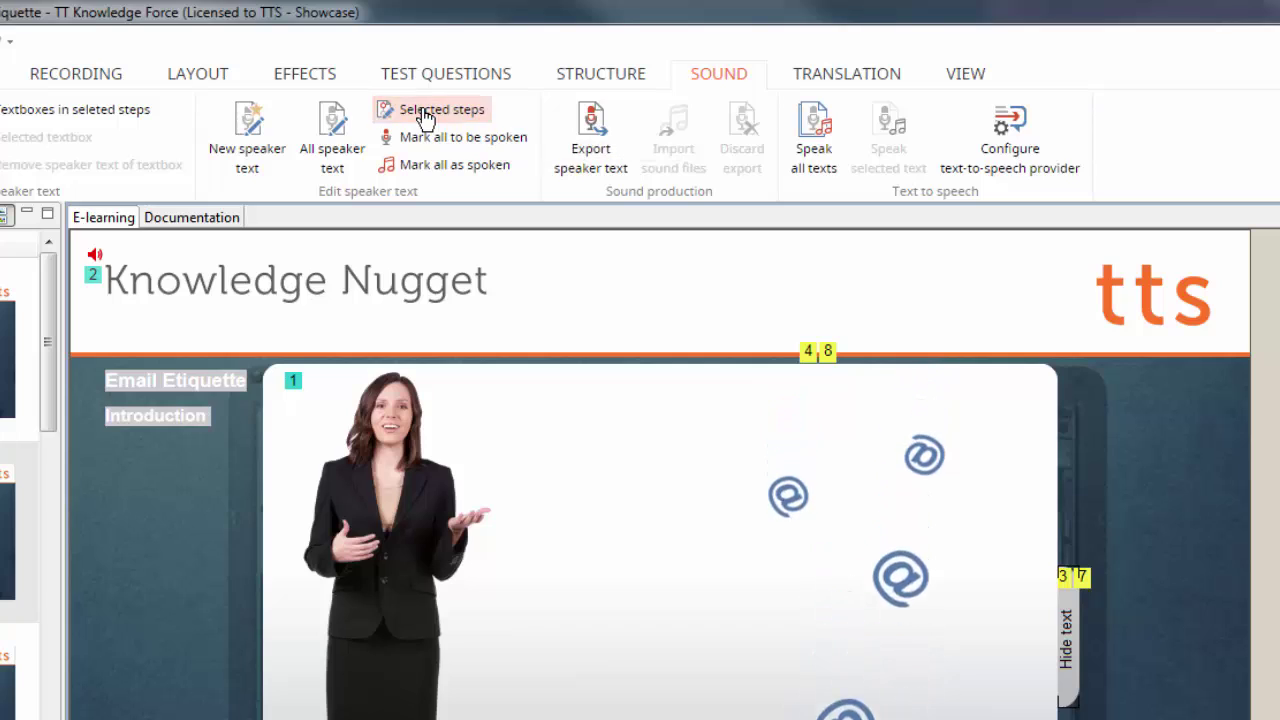
Create the Introduction speaker-text sound with the US English - Female (ReadSpeaker) voice
left_click(424, 112)
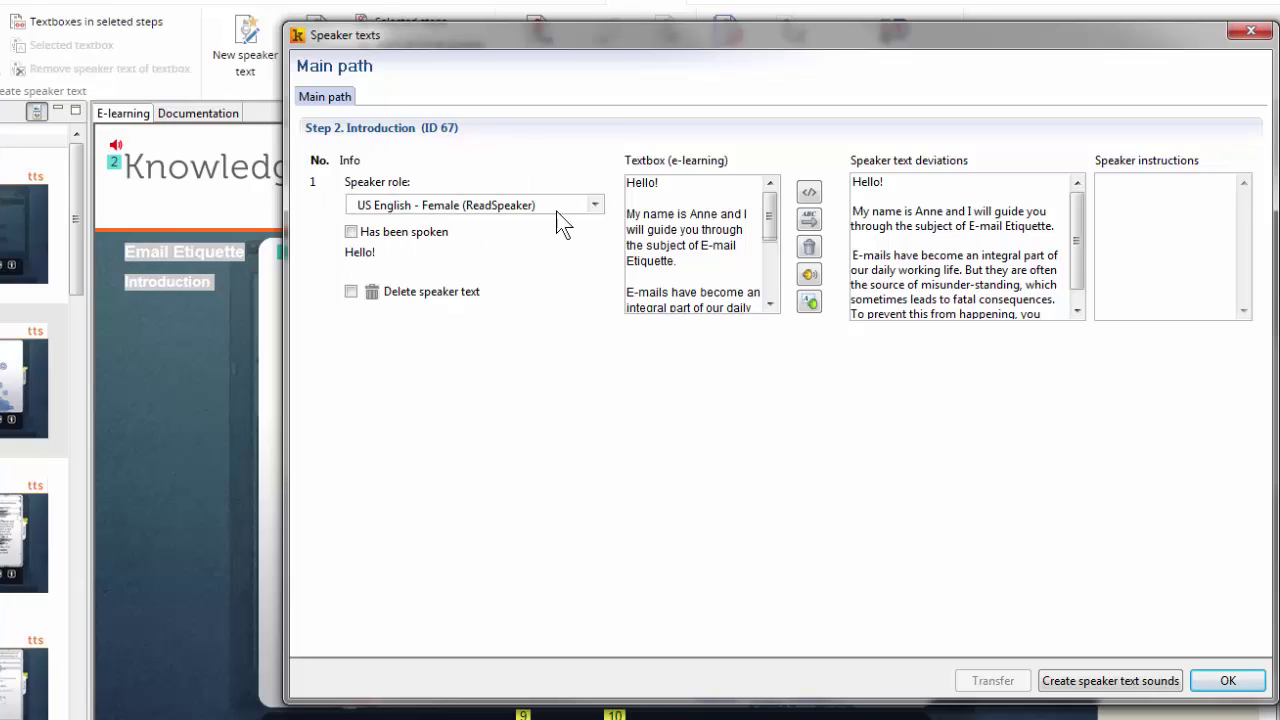
left_click(596, 212)
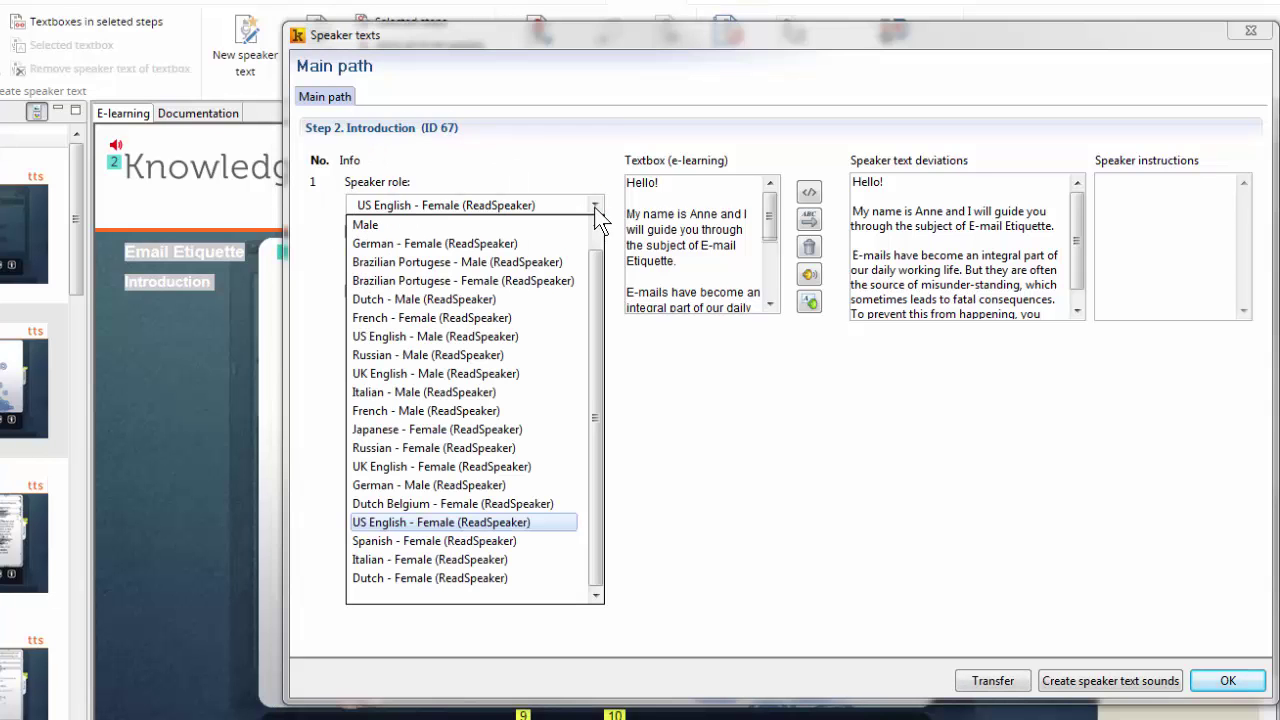
left_click(596, 212)
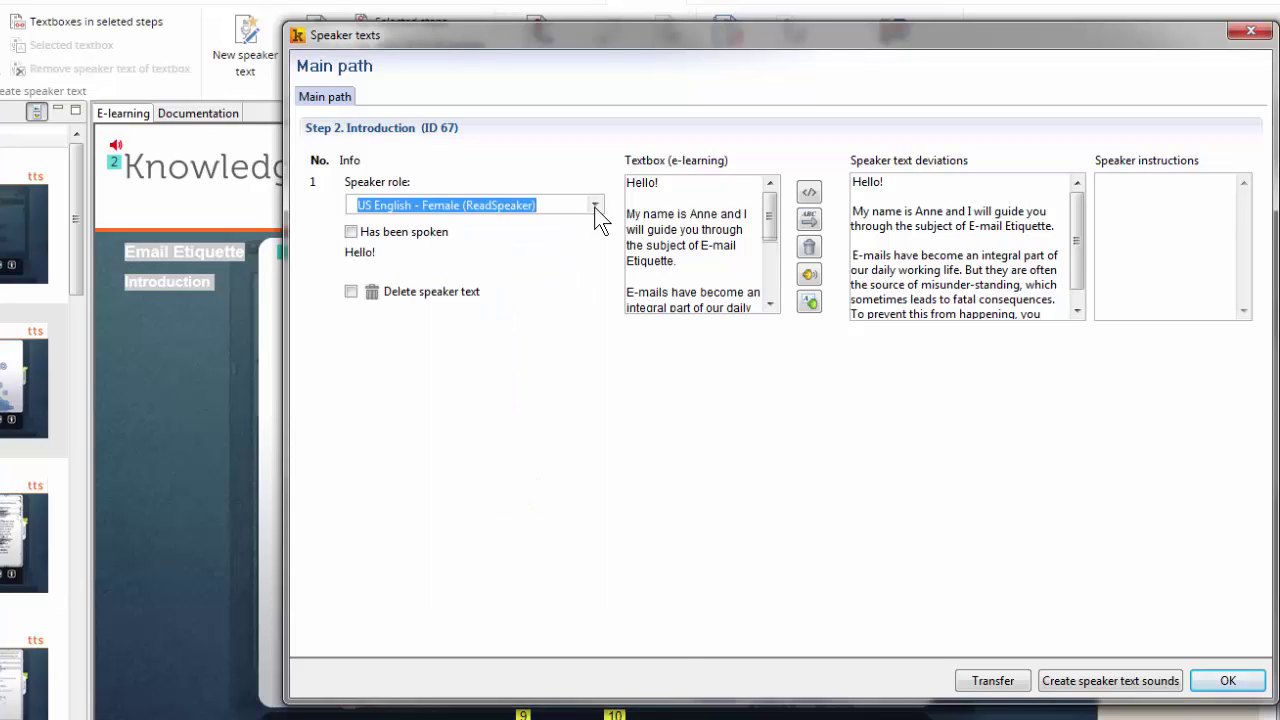
left_click(1083, 685)
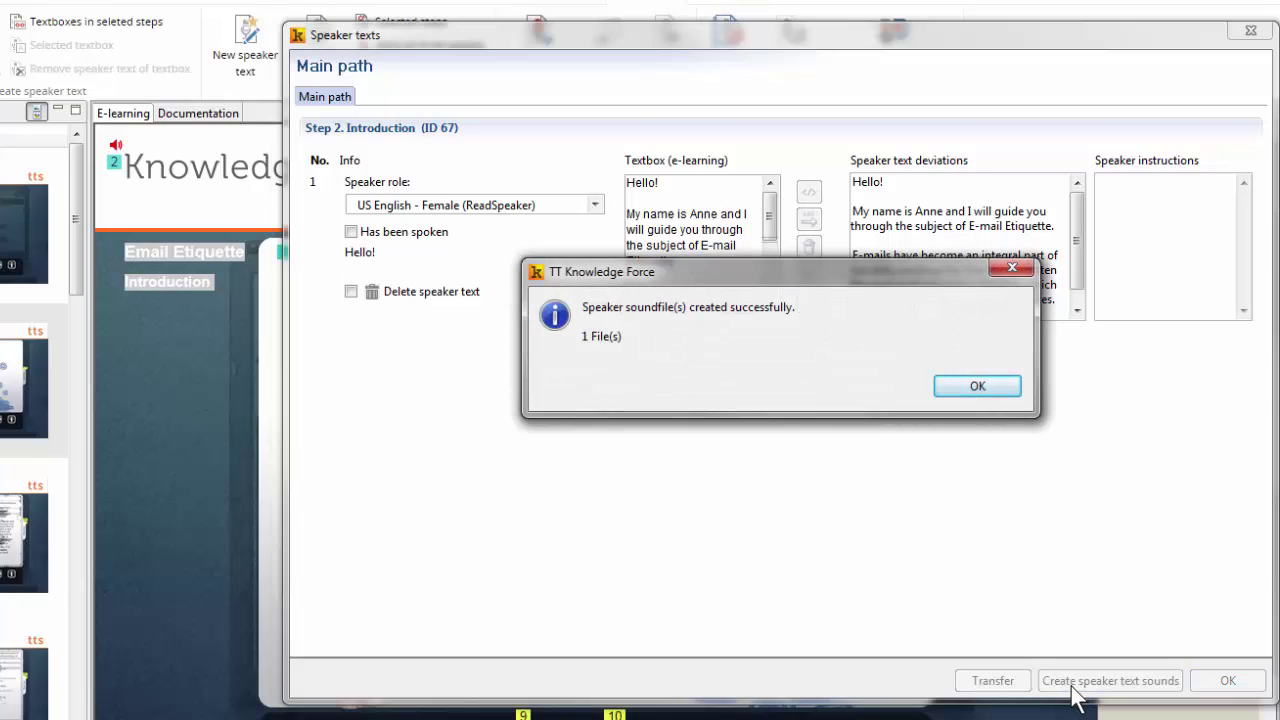
left_click(985, 389)
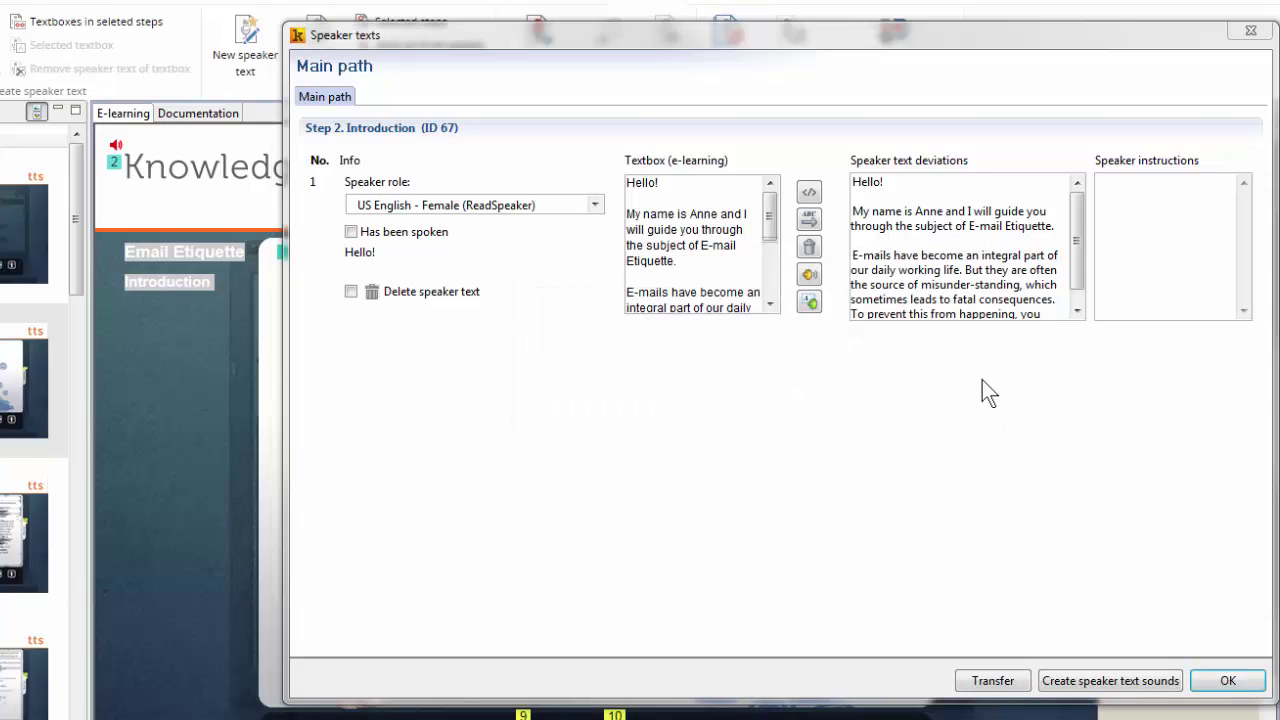
left_click(1198, 675)
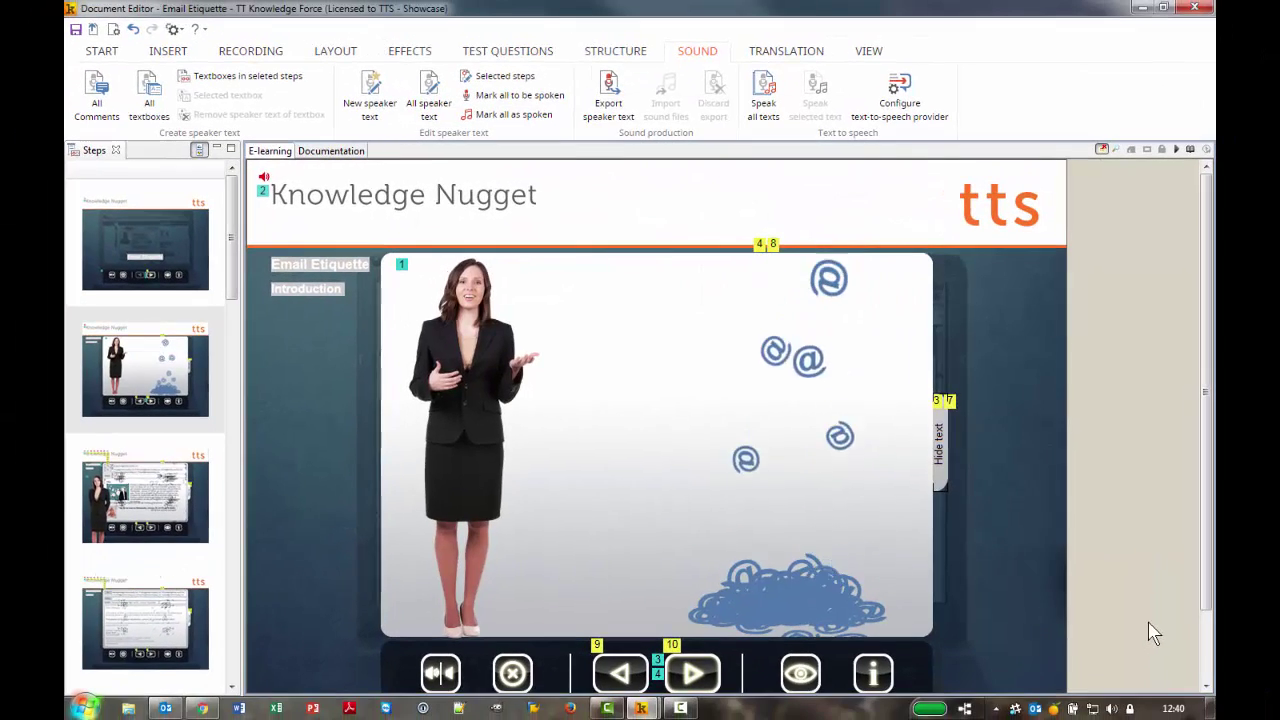
left_click(1188, 149)
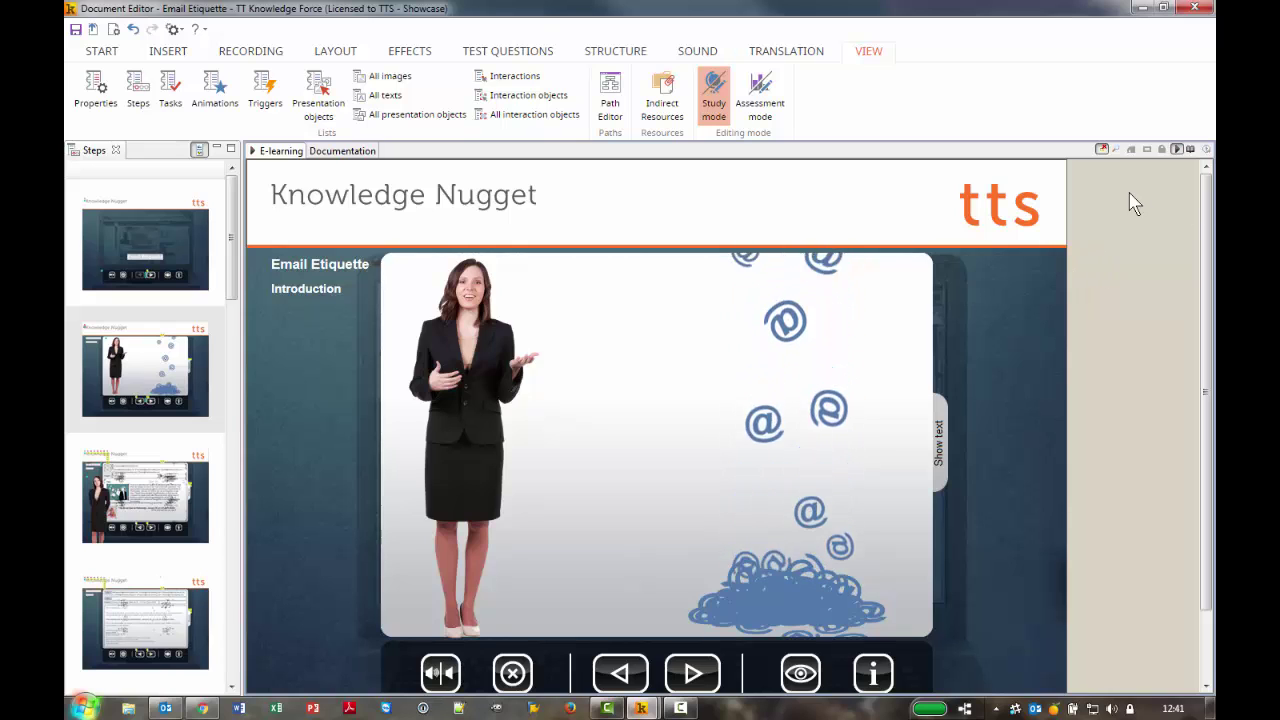
left_click(1178, 150)
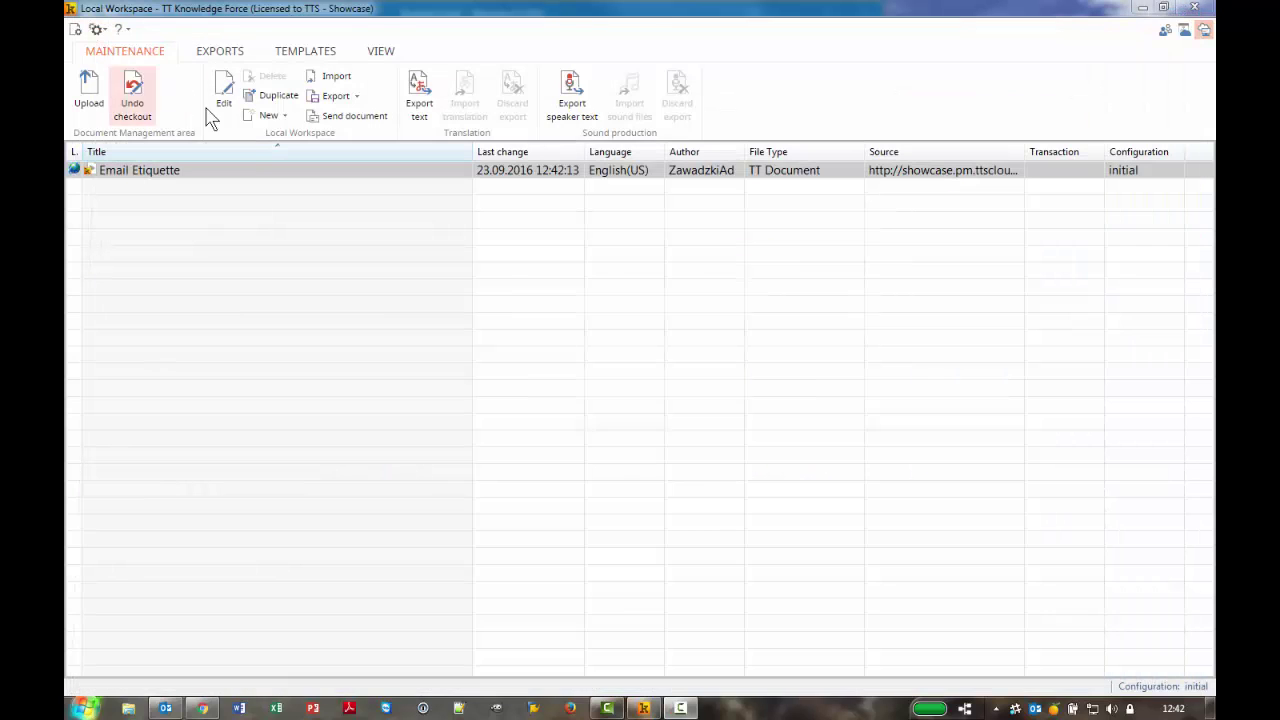
left_click(212, 108)
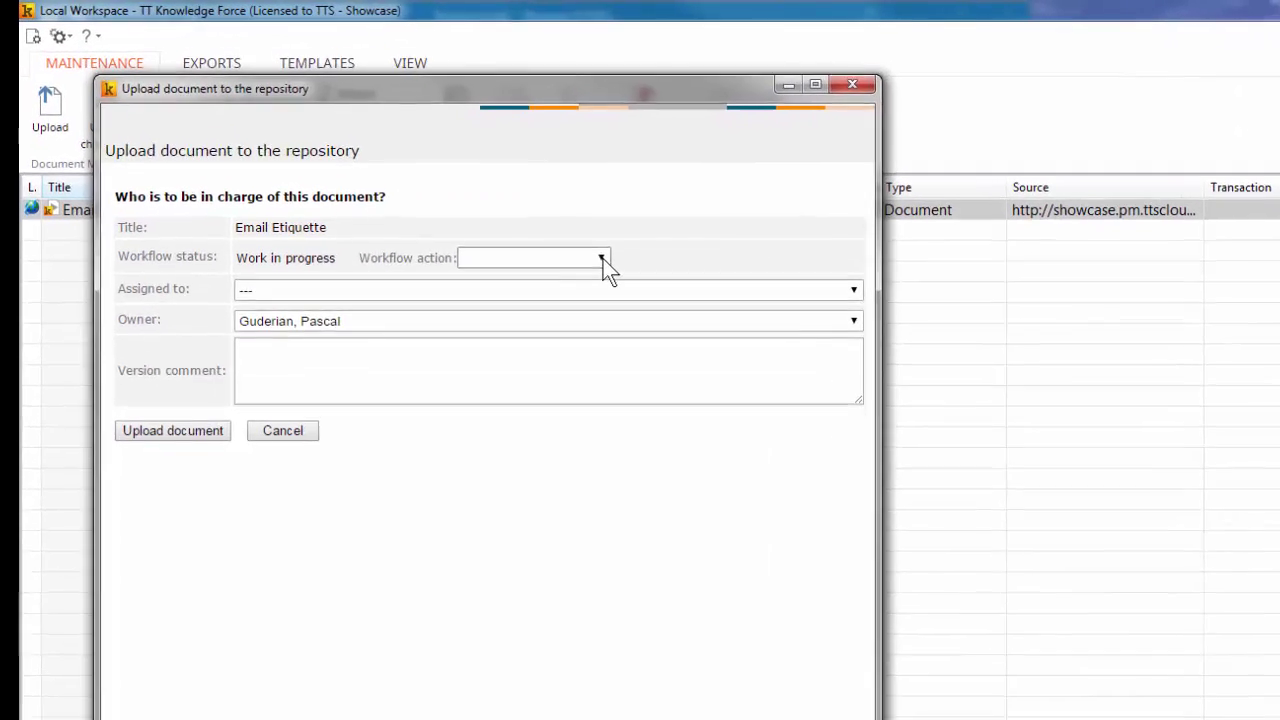
Upload with 'forward to copy editor', assigned to the owner, with comment 'Here is a comment'
left_click(536, 208)
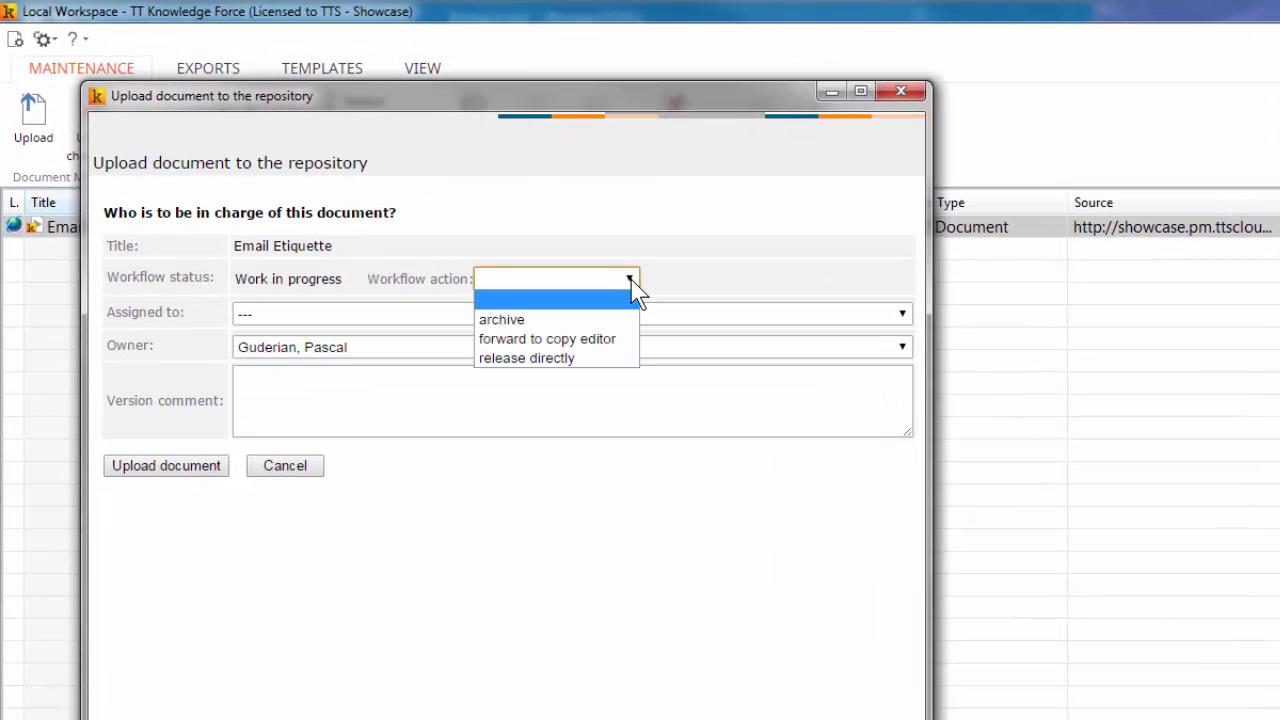
left_click(605, 340)
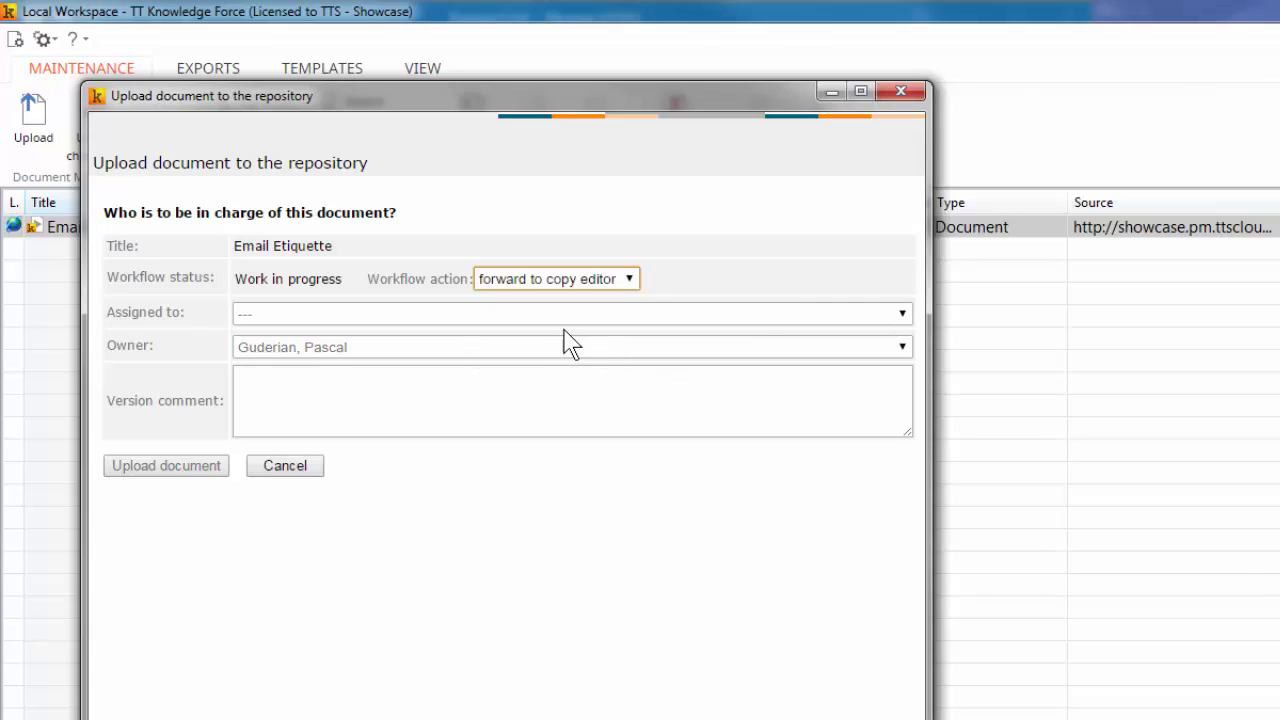
left_click(462, 314)
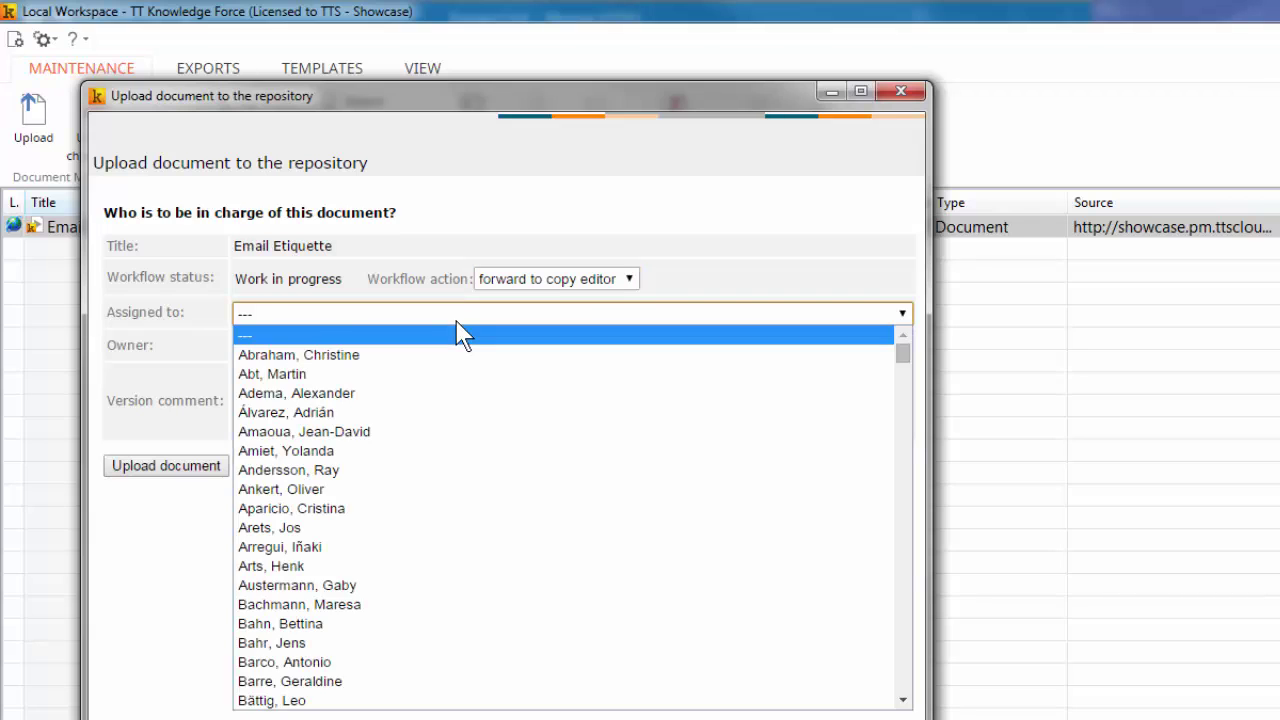
type("gu")
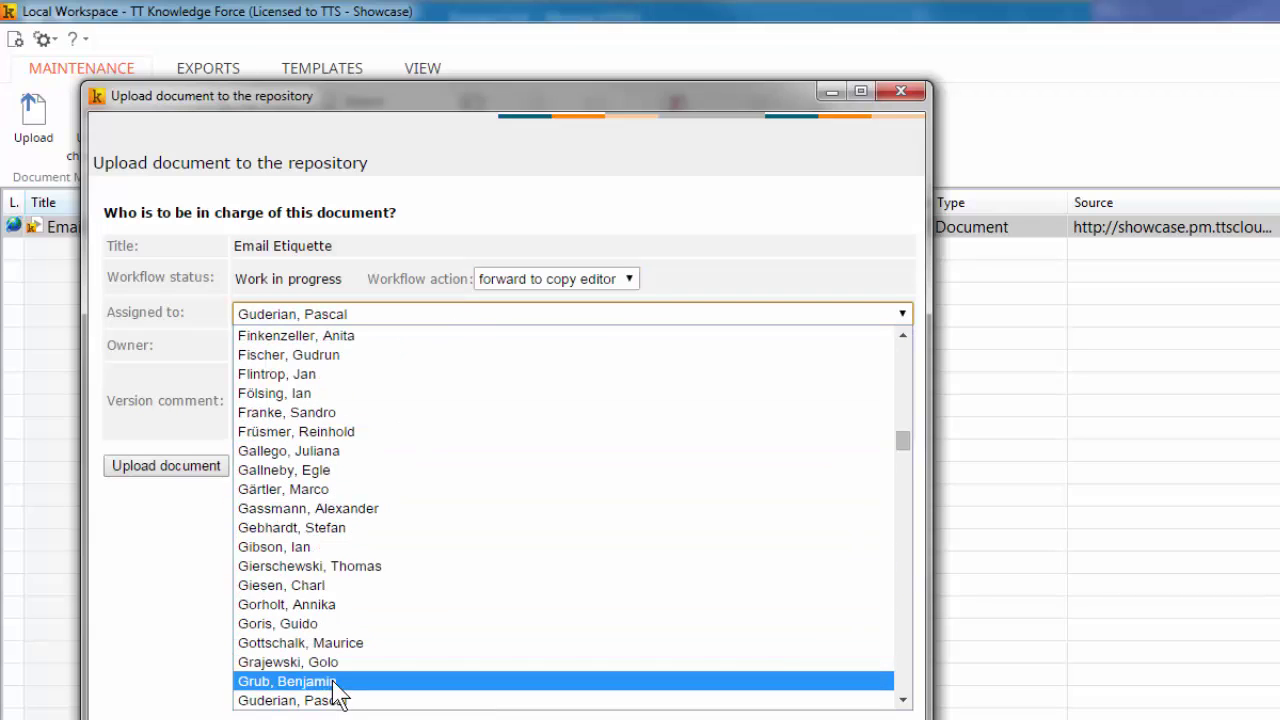
left_click(332, 697)
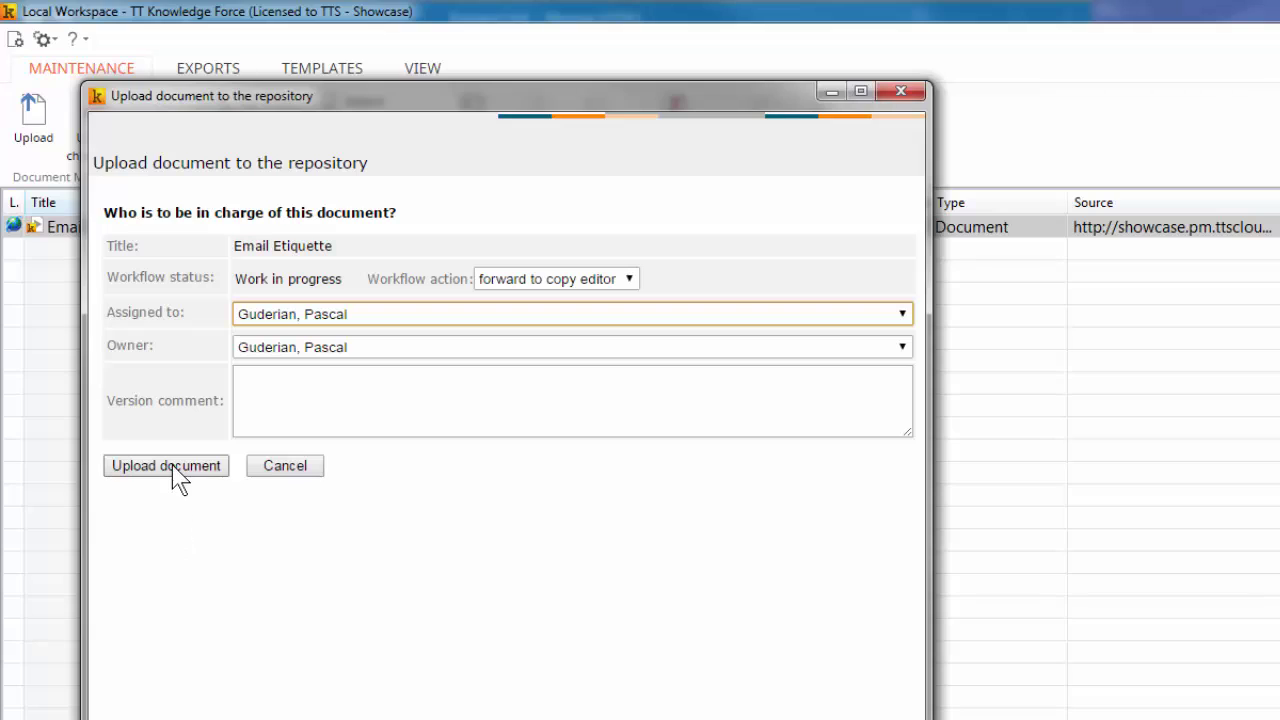
left_click(265, 407)
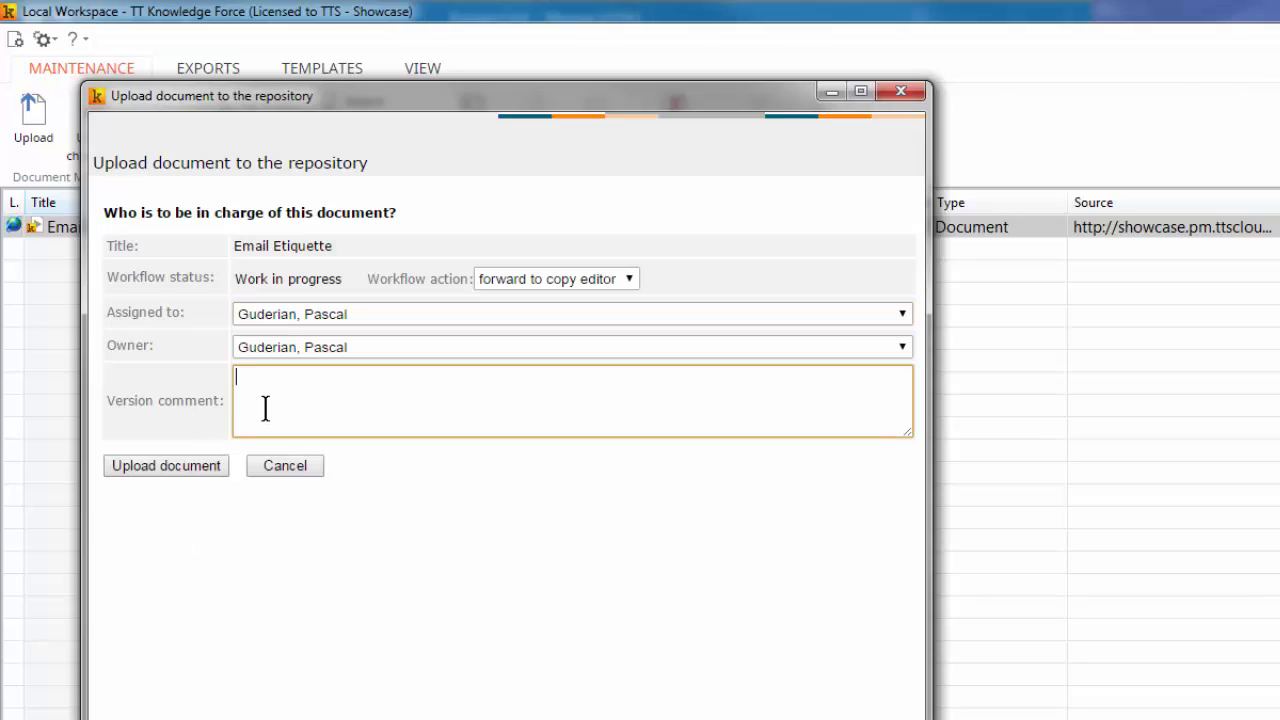
type("Here is a comment")
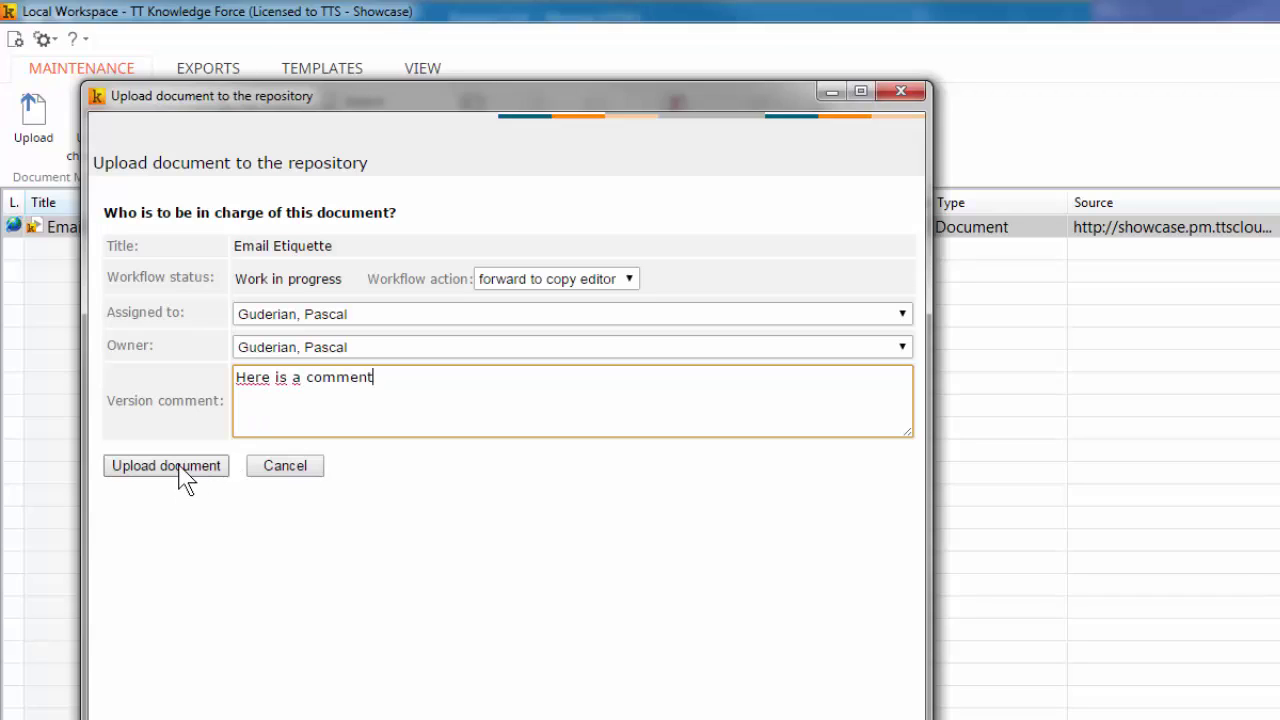
left_click(183, 468)
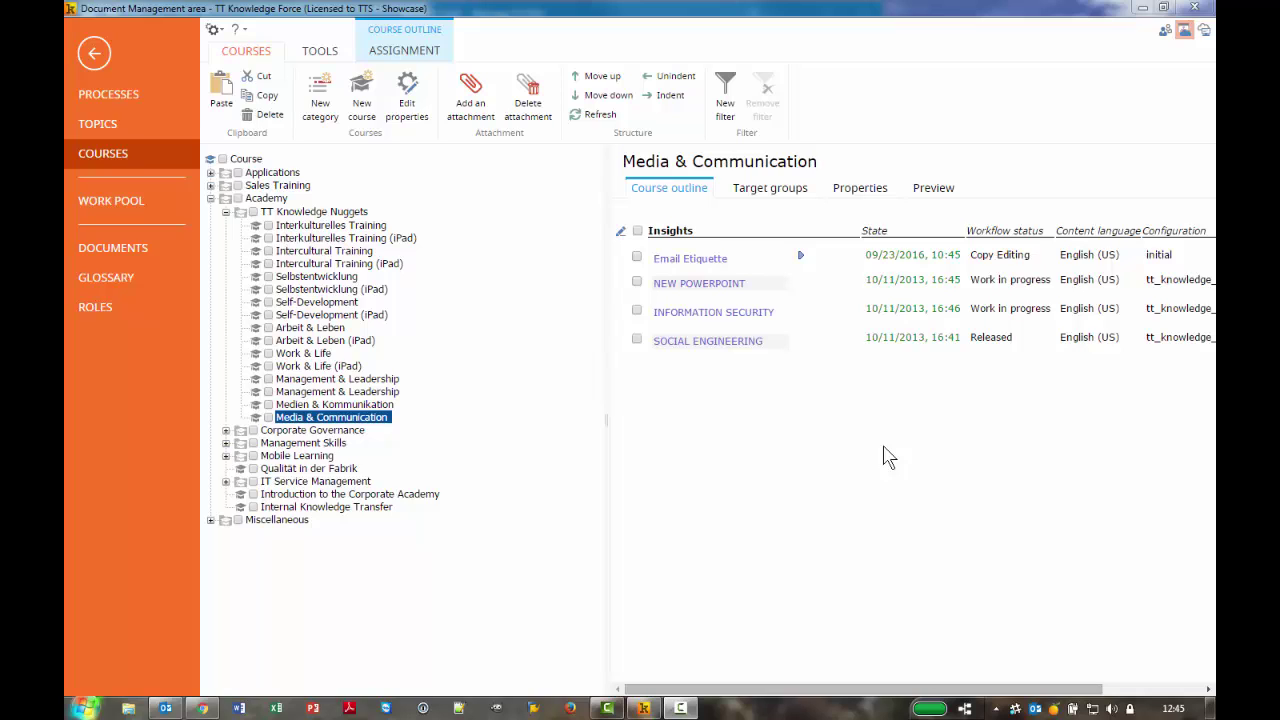
Switch to the Copy Editor role and open Email Etiquette from Work Pool > My inbox
left_click(1164, 32)
left_click(541, 485)
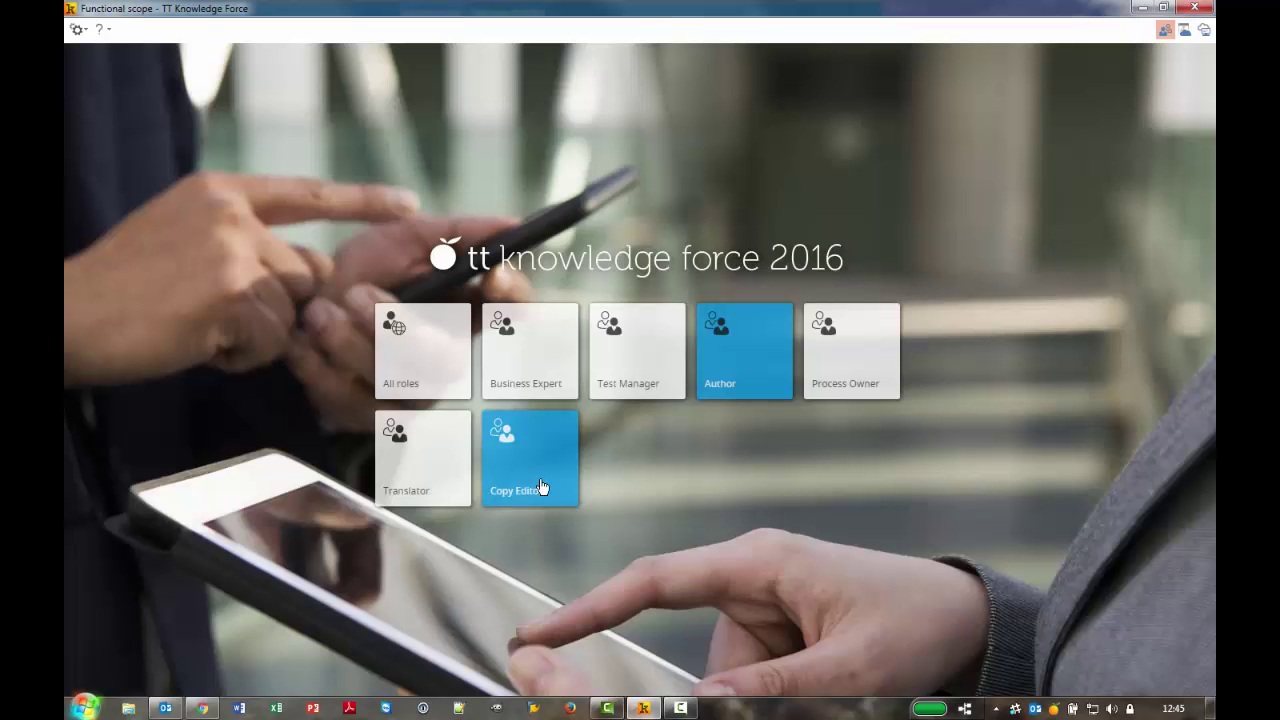
left_click(520, 451)
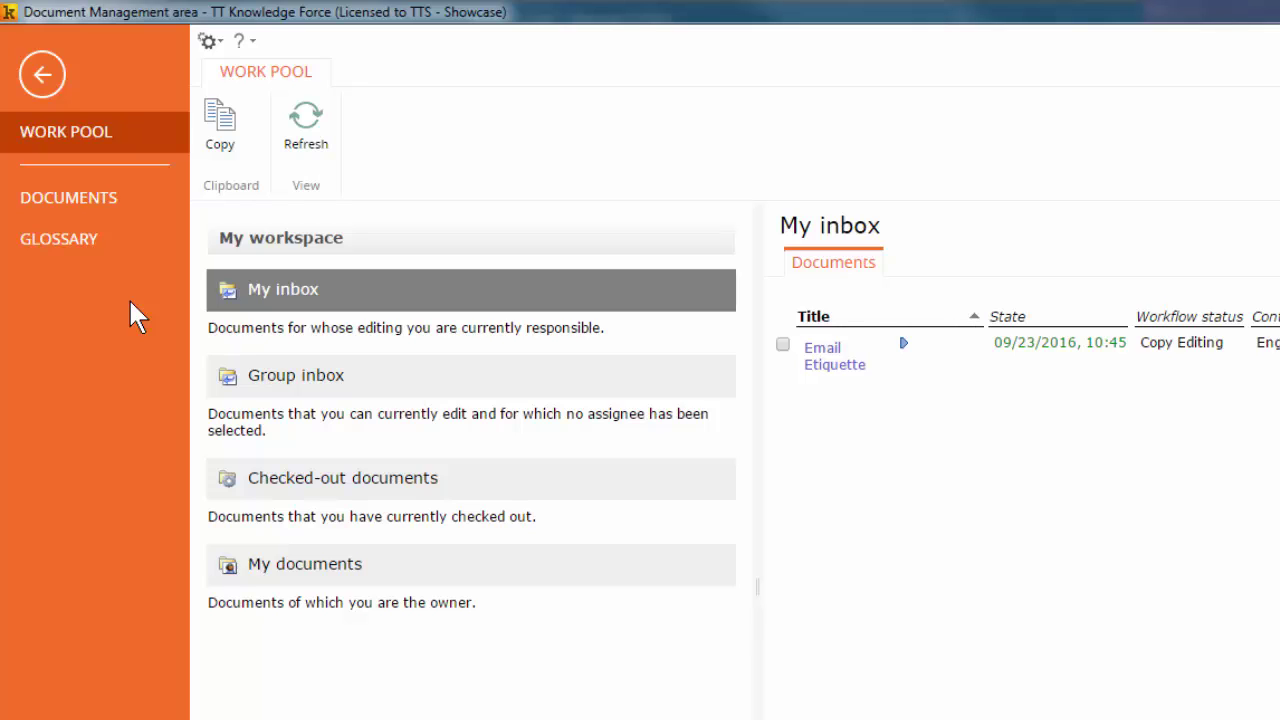
left_click(296, 300)
mouse_move(860, 380)
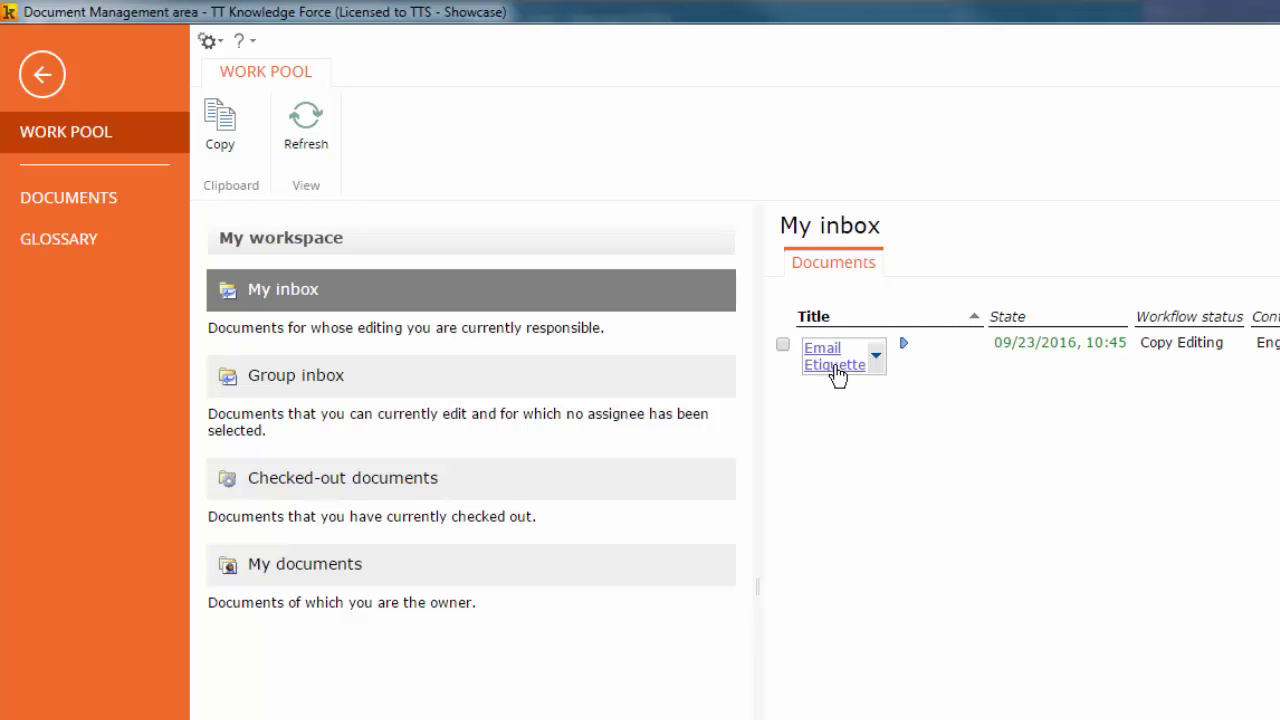
left_click(837, 367)
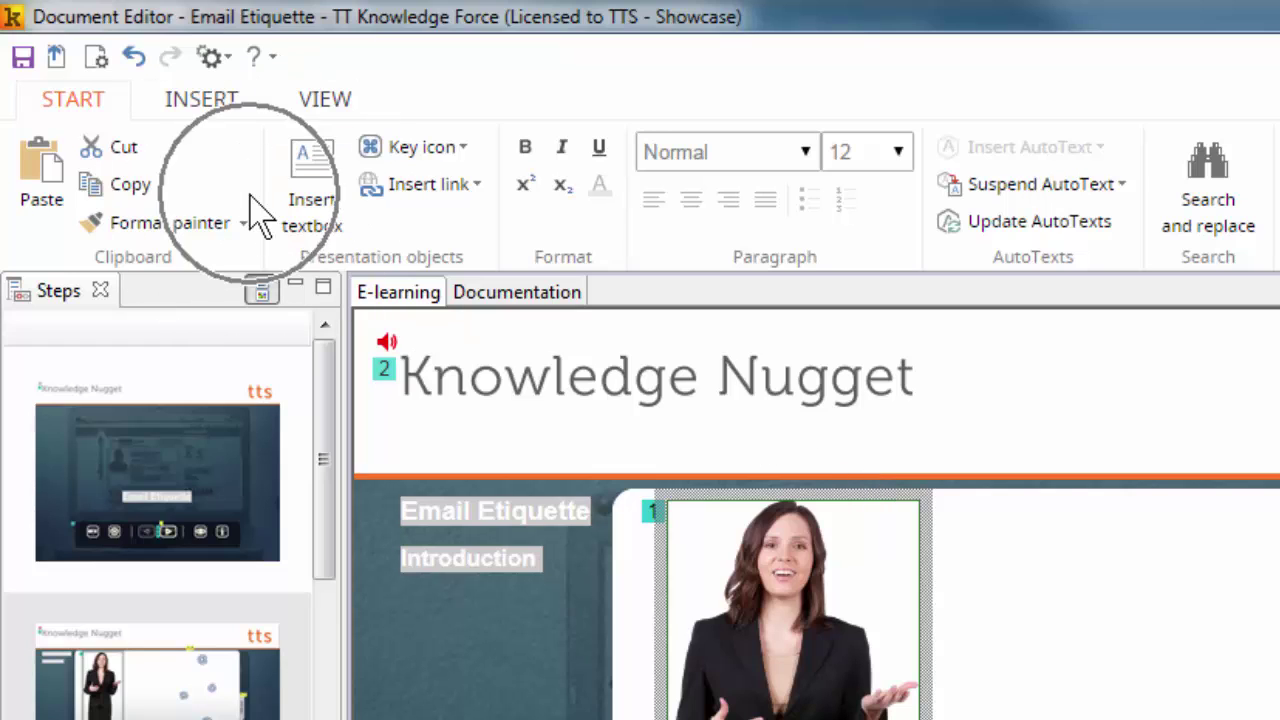
Add a new task note reading 'Please change the avatar!' to the current step
left_click(202, 100)
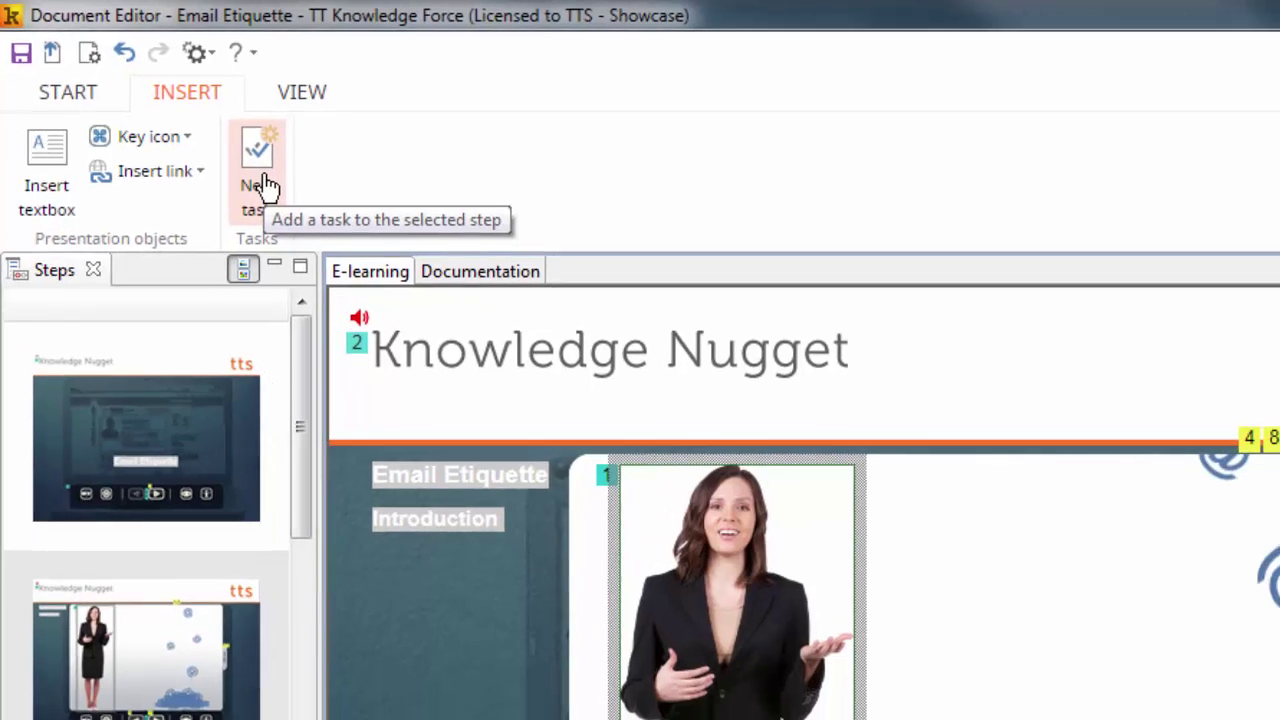
left_click(284, 199)
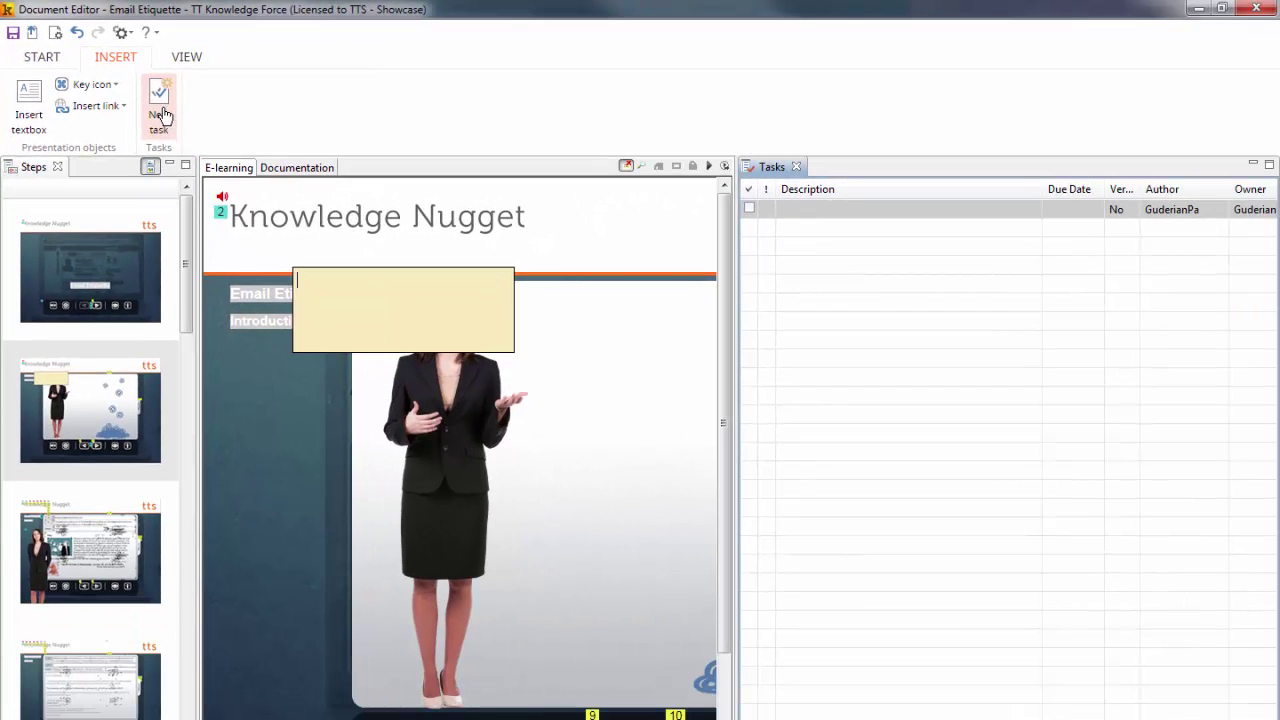
type("Please change the ")
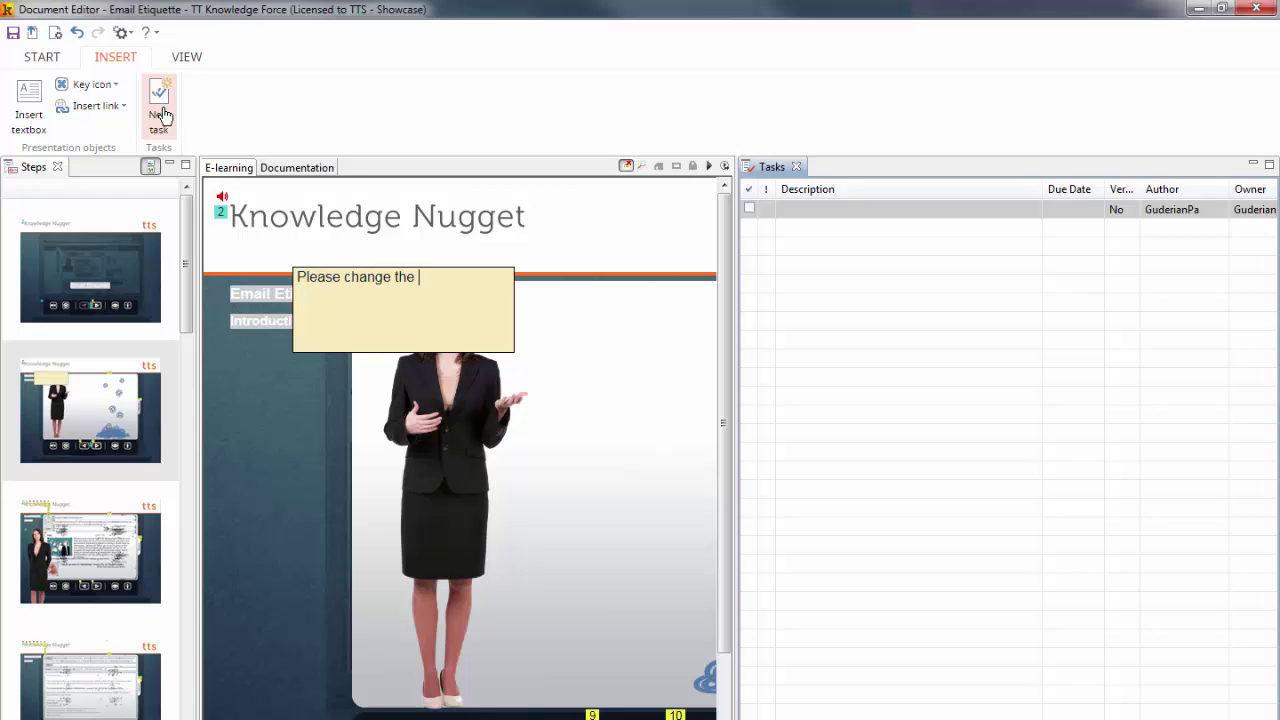
type("avatar!")
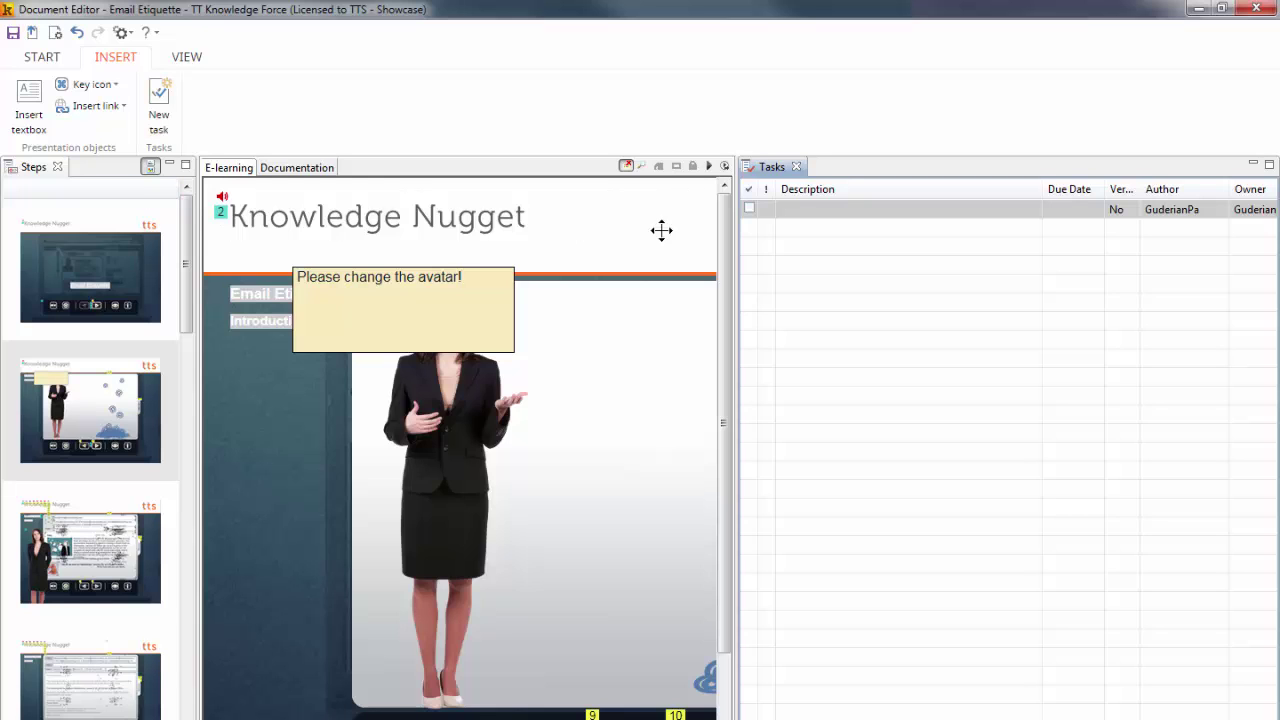
Give the task High priority and a due date of 23.09.2016
double_click(806, 212)
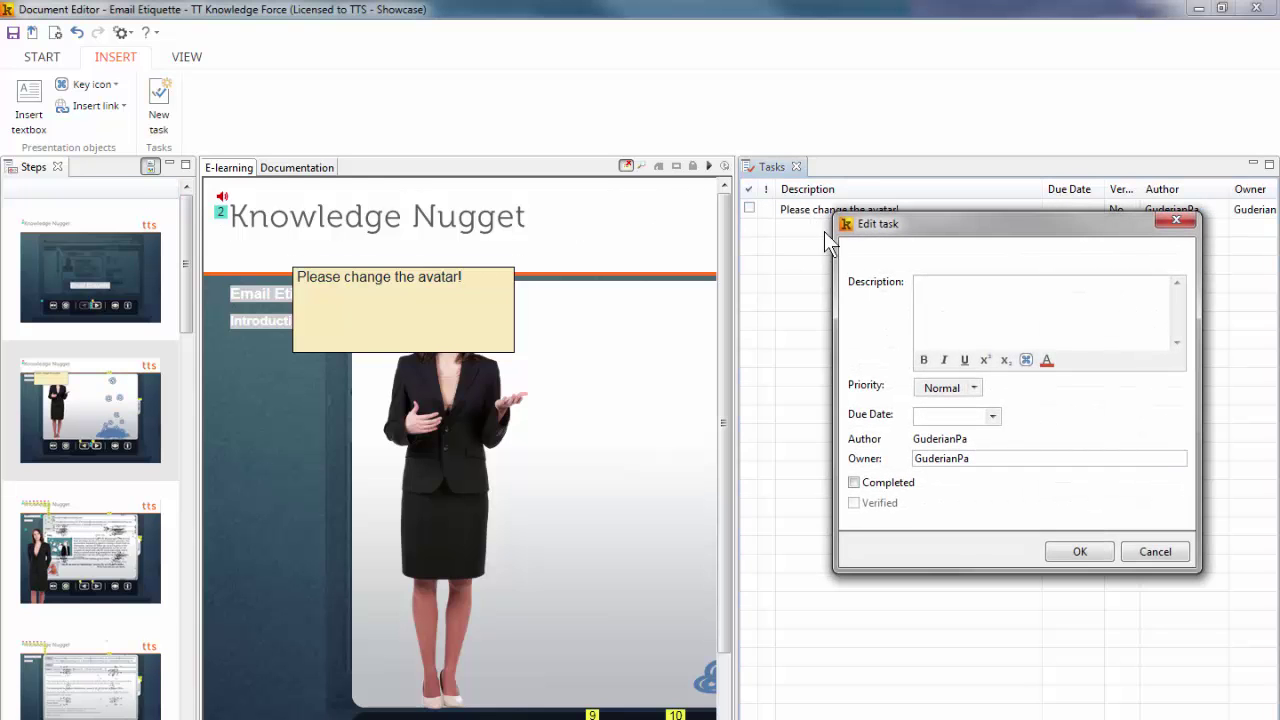
left_click(974, 388)
left_click(933, 404)
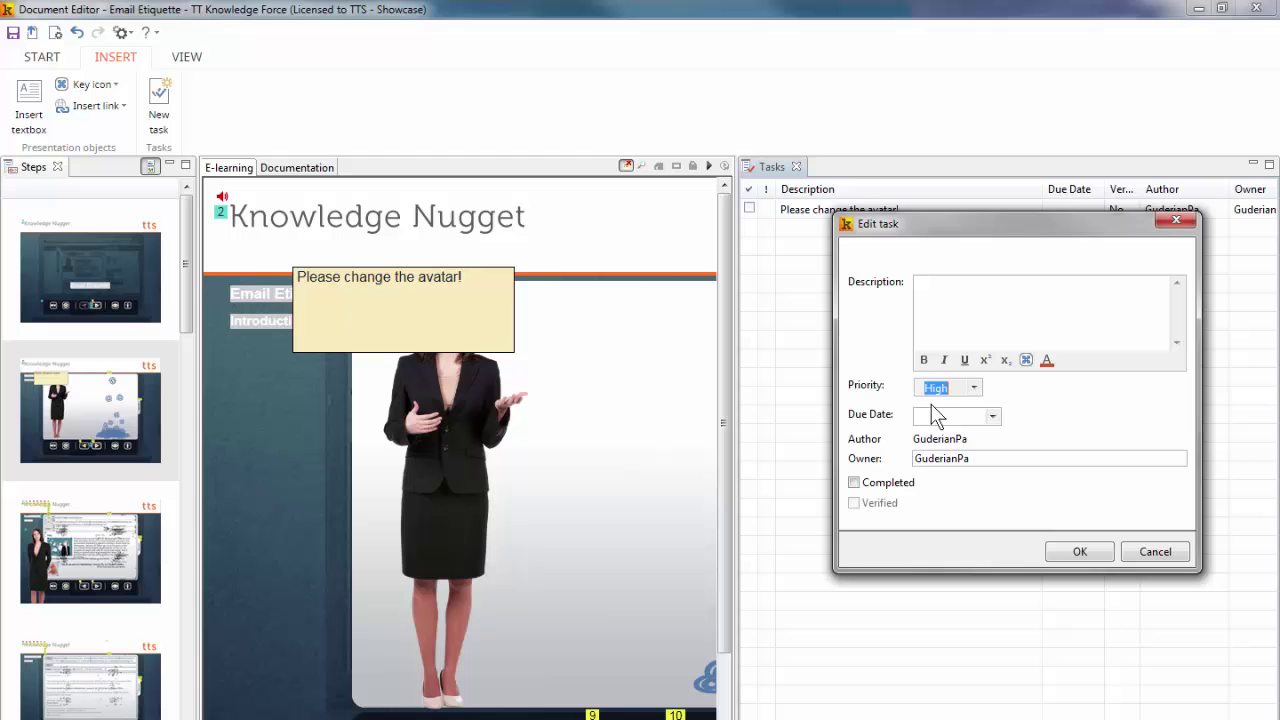
left_click(993, 416)
left_click(1012, 514)
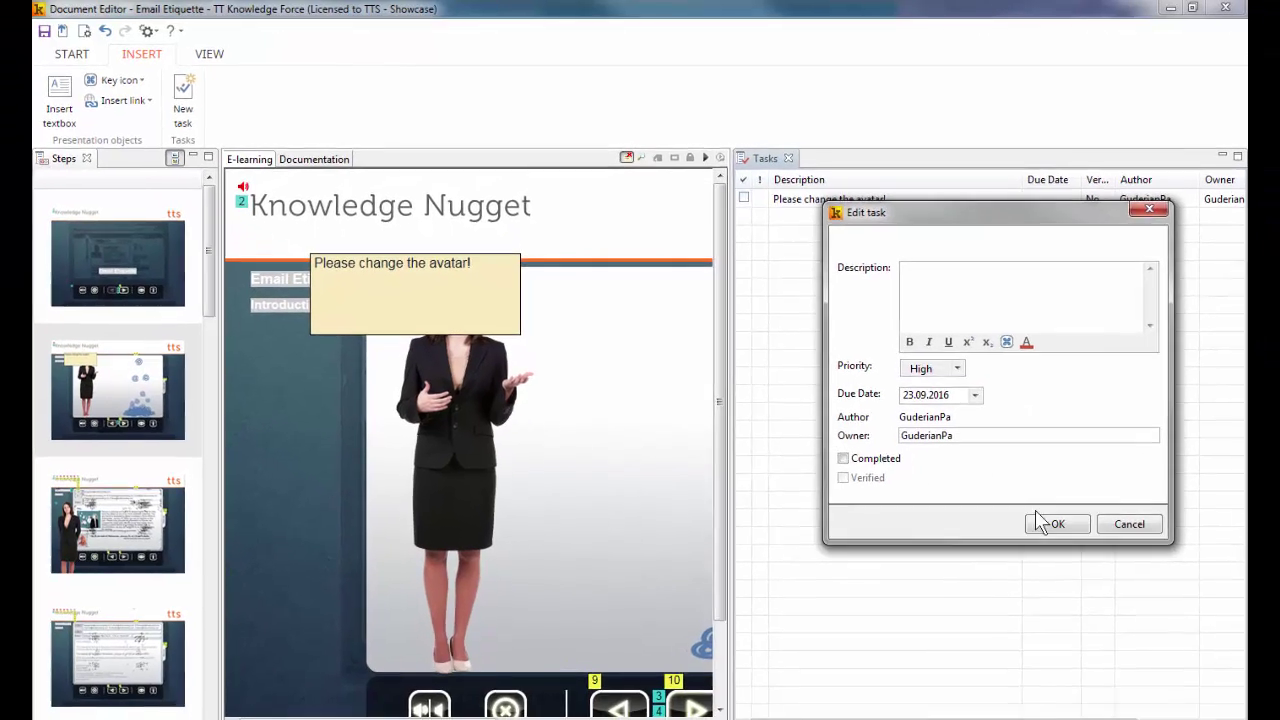
left_click(1014, 508)
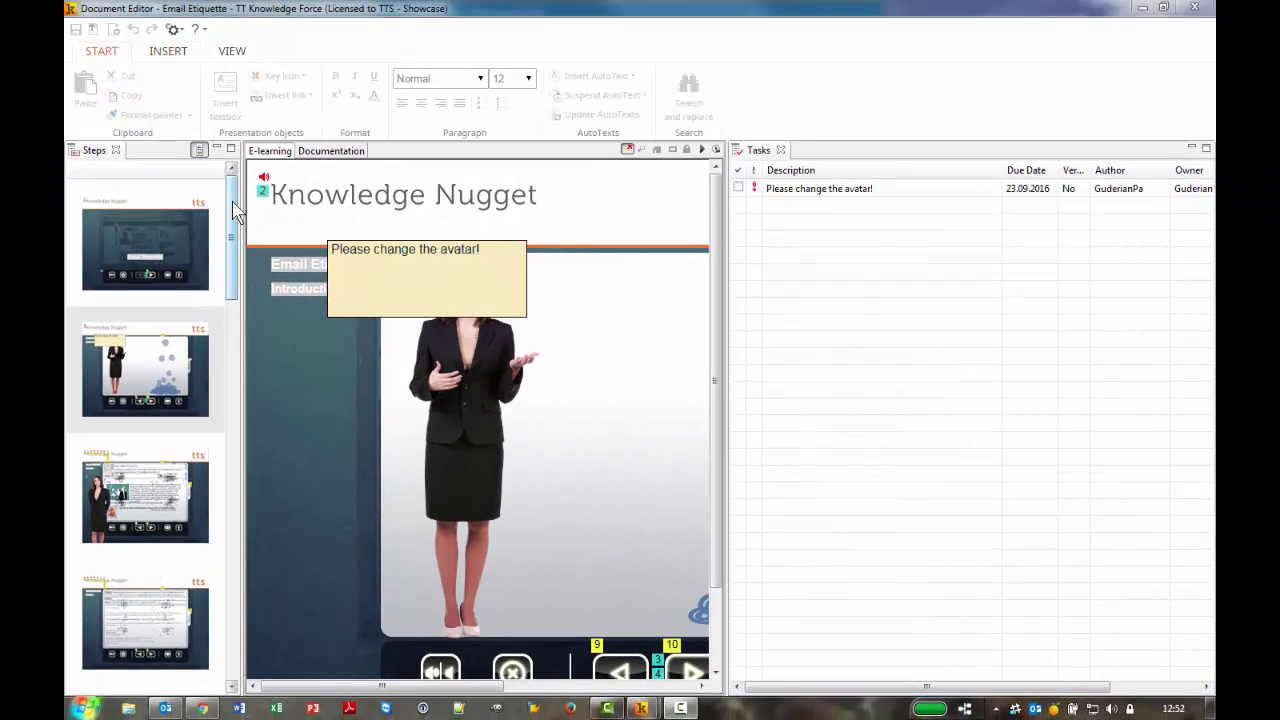
left_click(206, 200)
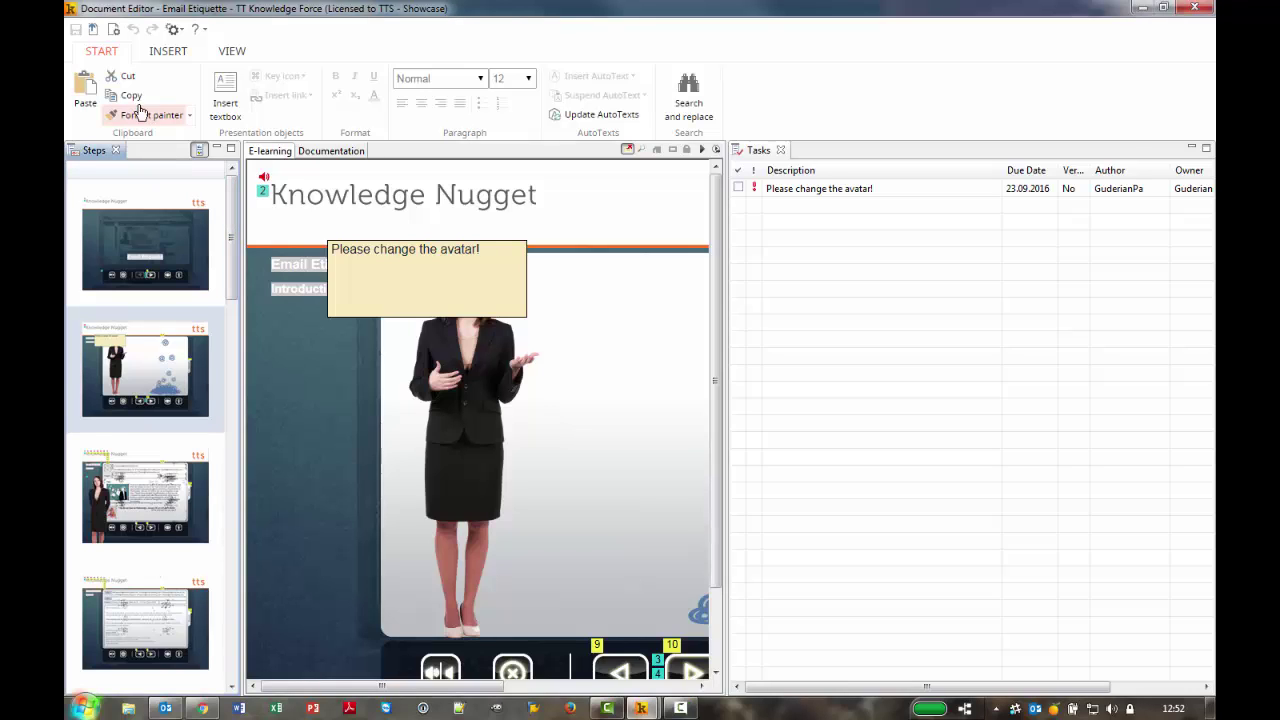
Upload Email Etiquette with the 'release' workflow action
left_click(92, 30)
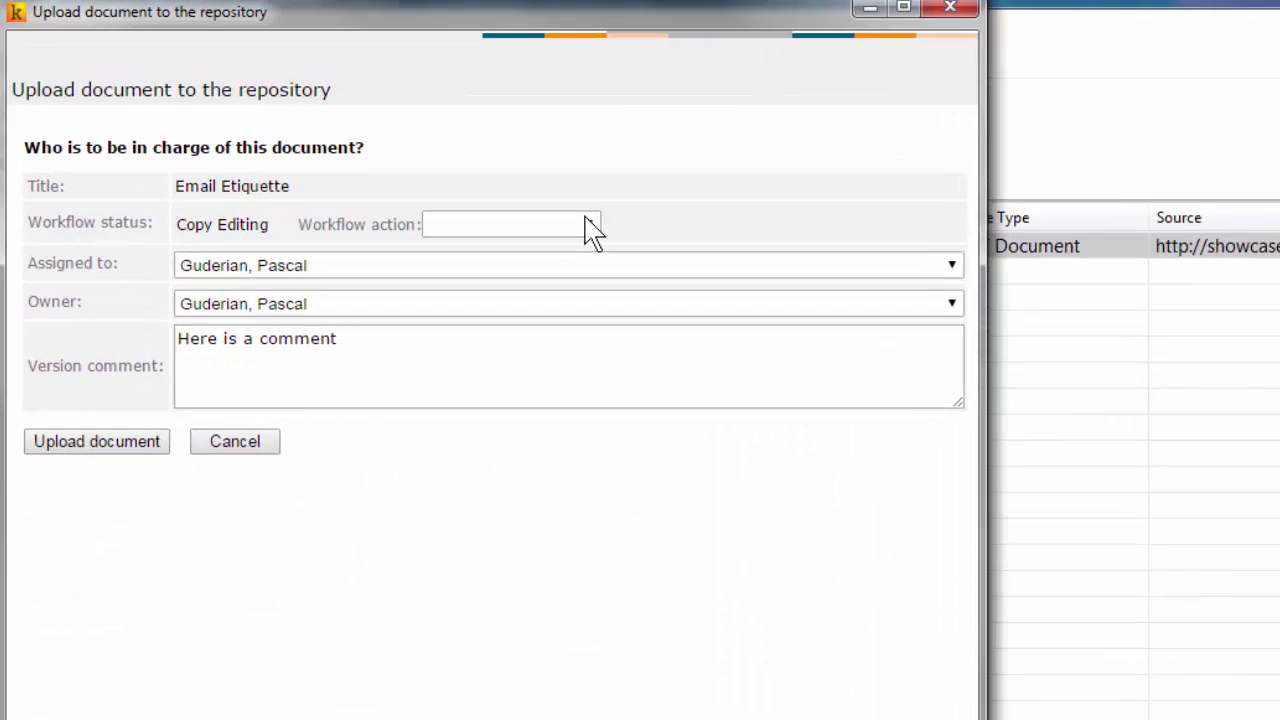
left_click(592, 226)
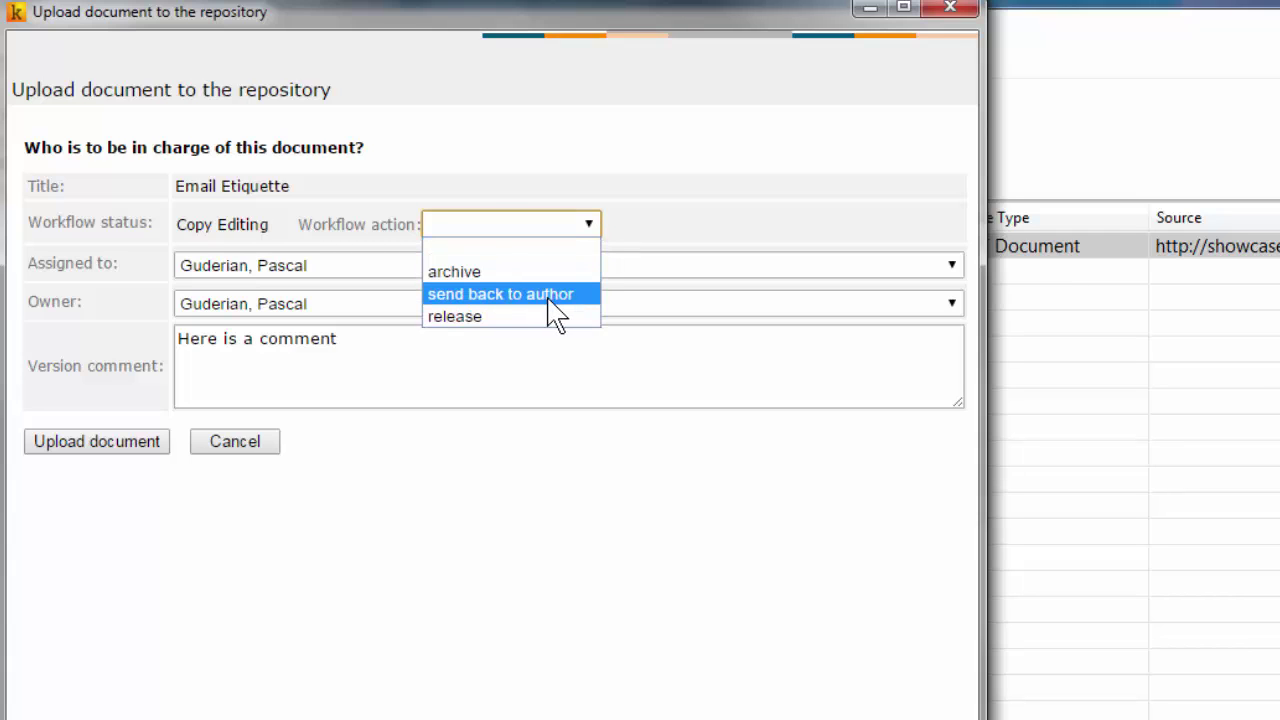
left_click(477, 333)
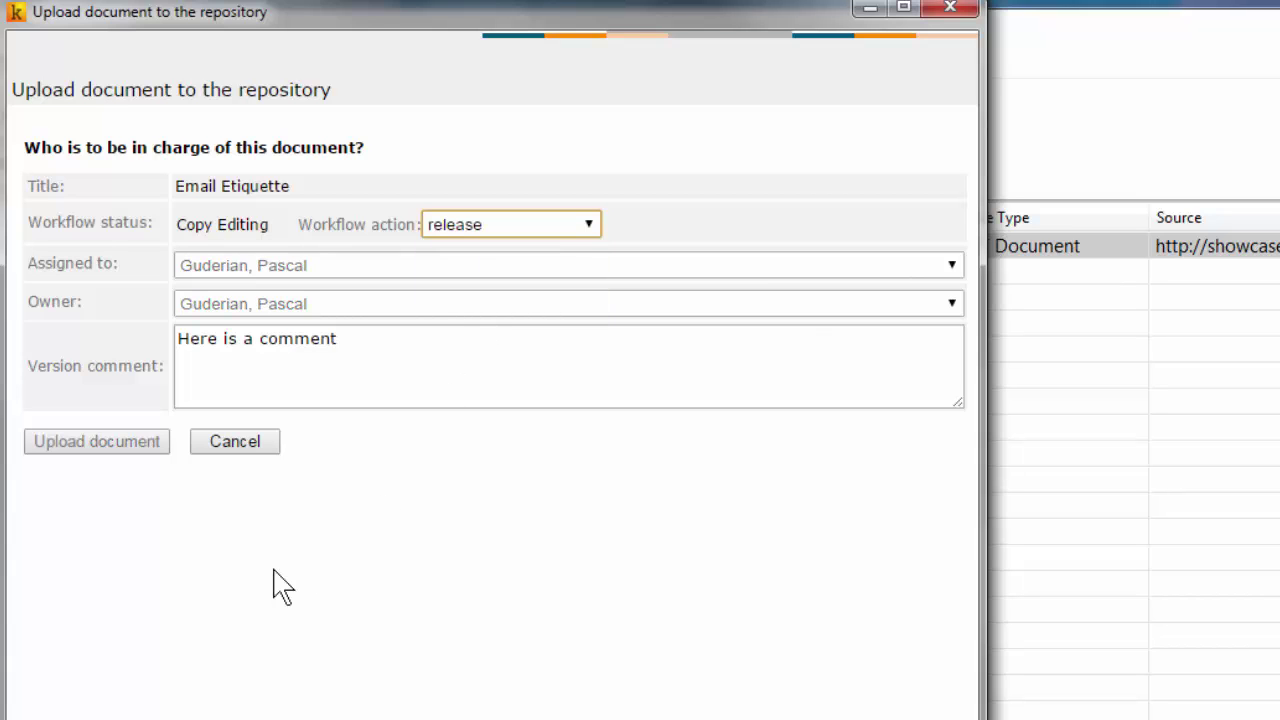
left_click(106, 446)
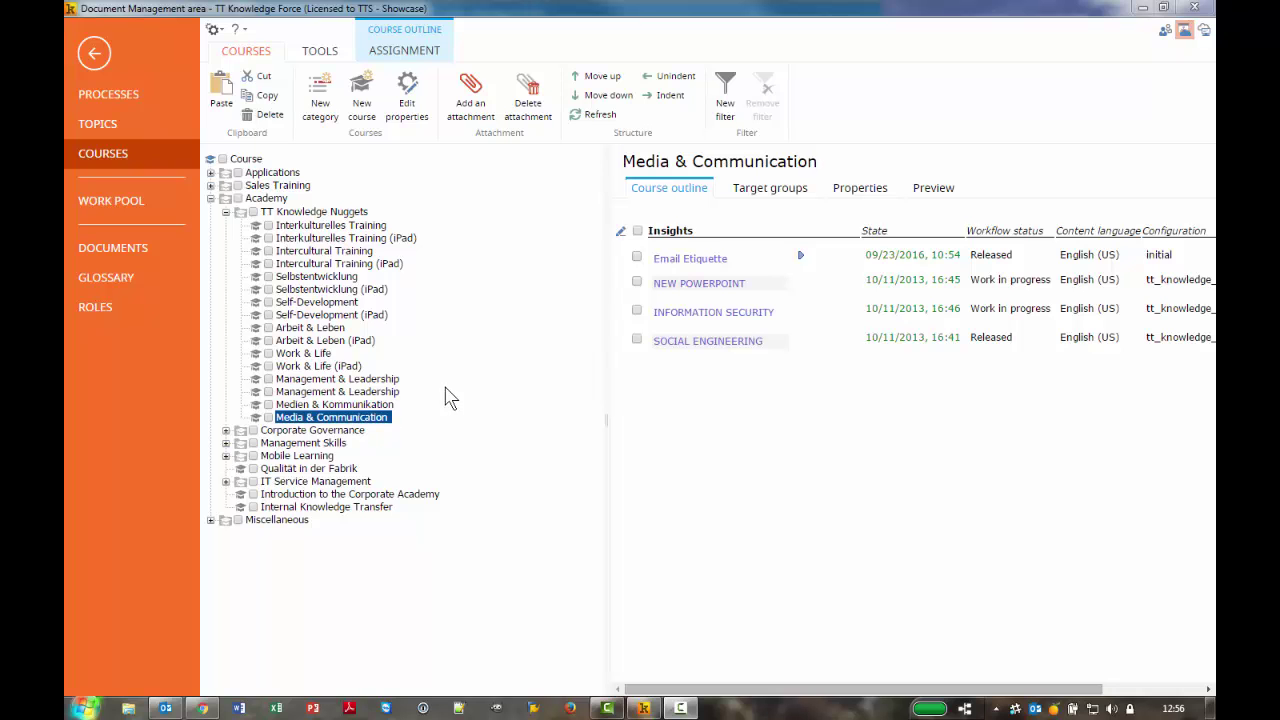
mouse_move(697, 283)
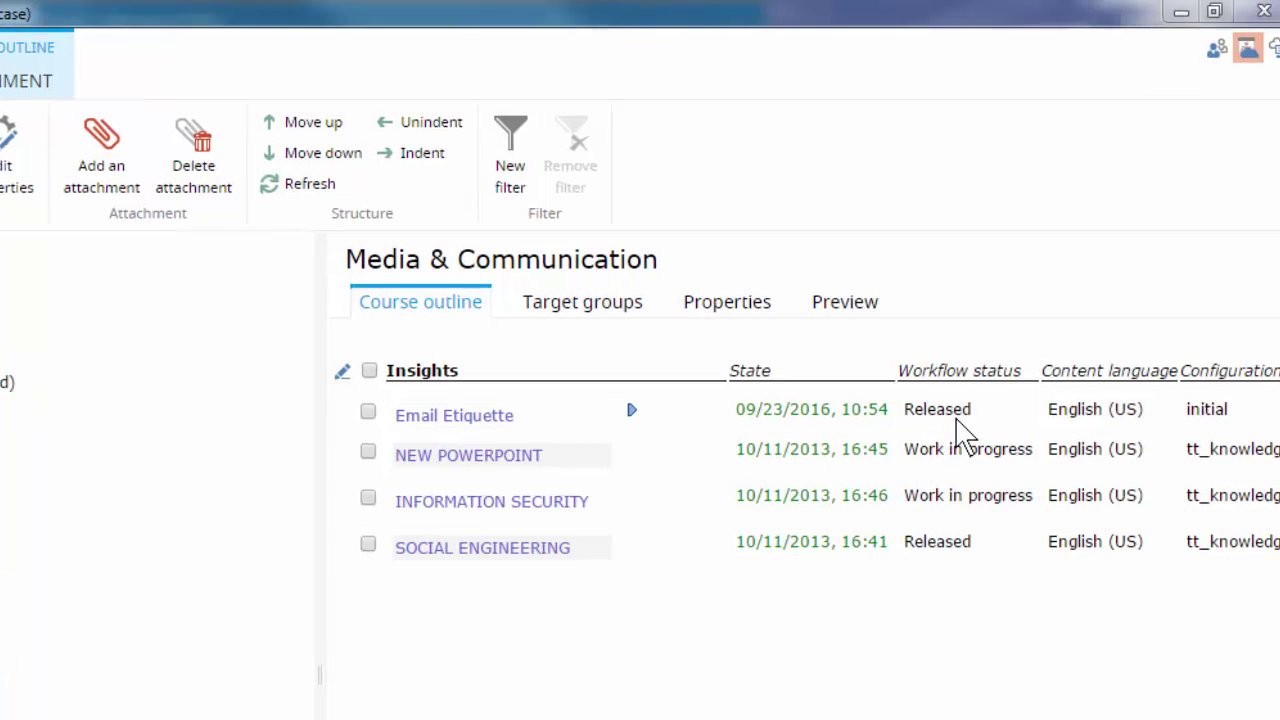
left_click(957, 430)
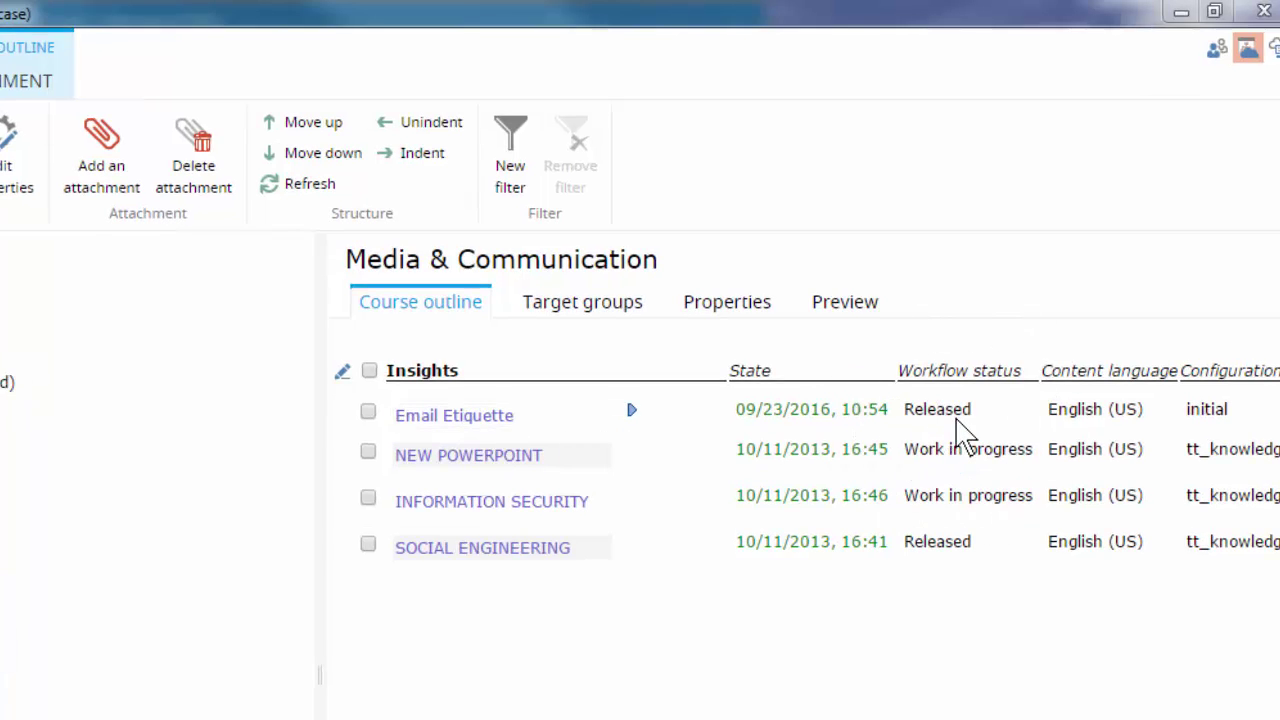